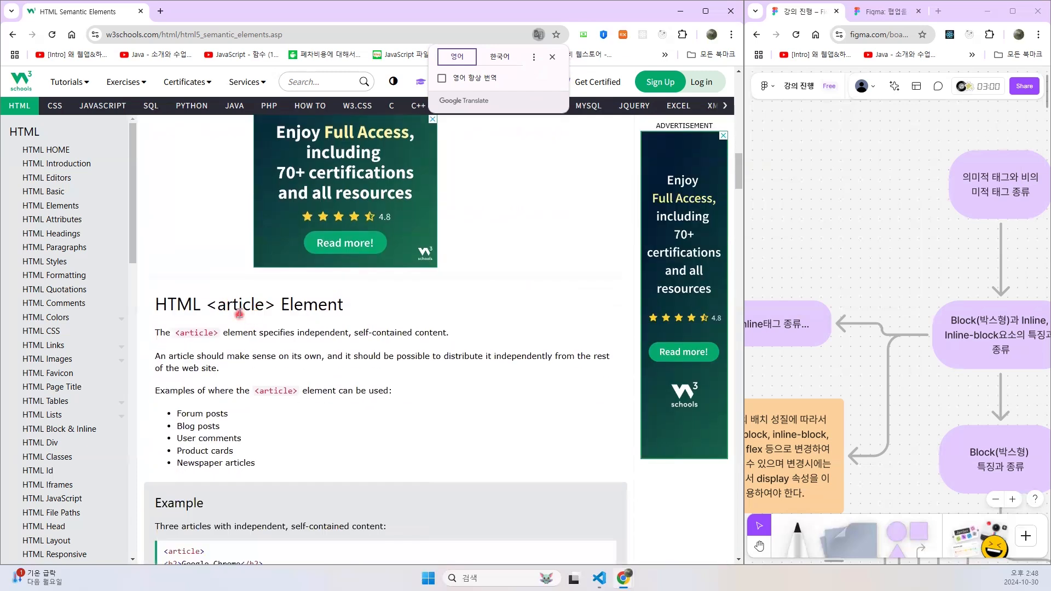
- Go back to the HTML <section> element explanation and translate the page from English into Korean
scroll(234, 308, "up", 1)
scroll(234, 308, "up", 7)
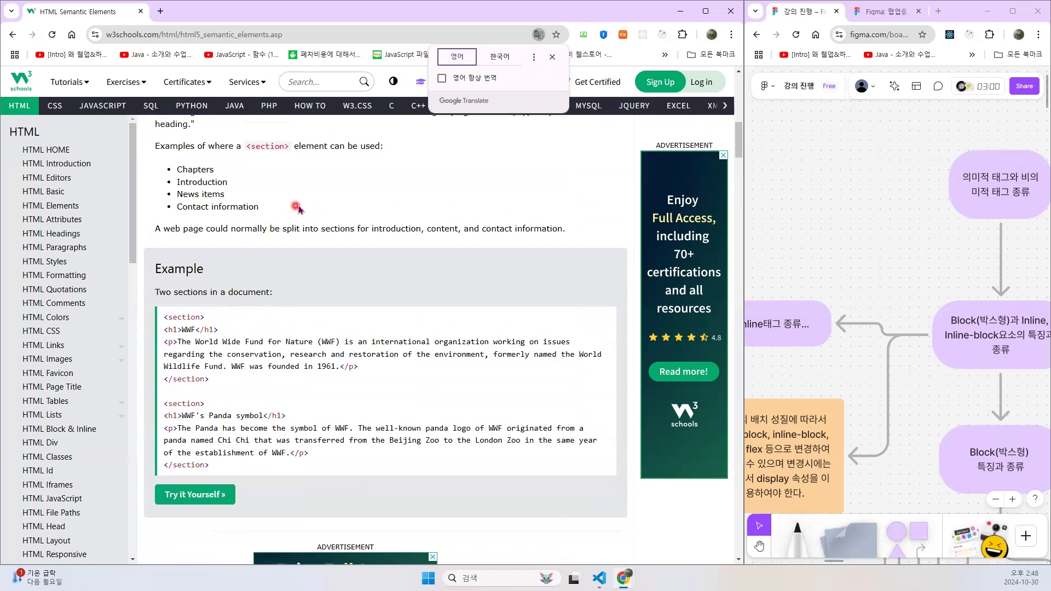
scroll(350, 200, "up", 4)
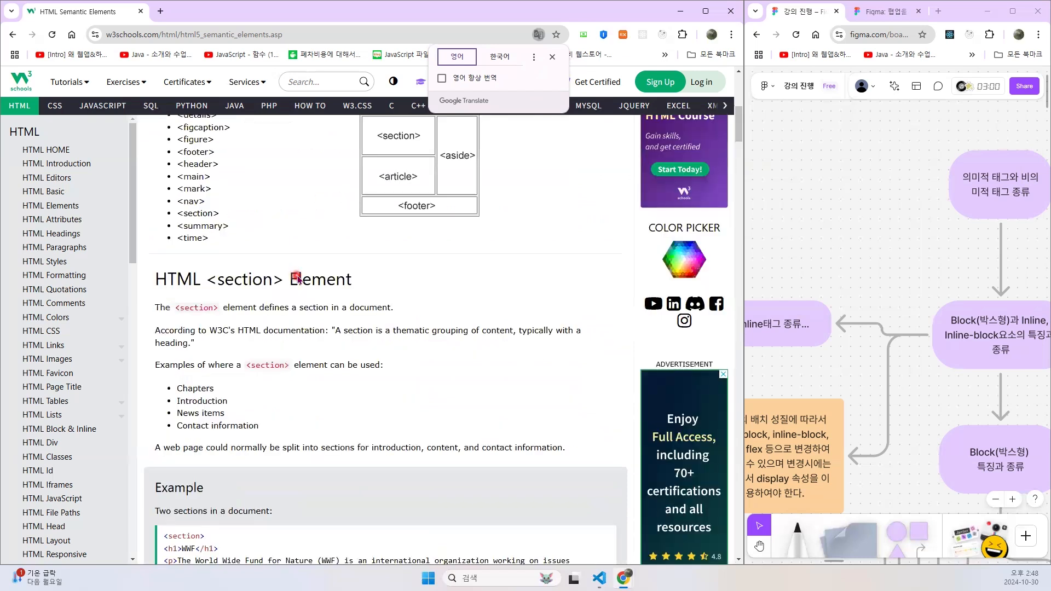
left_click(501, 58)
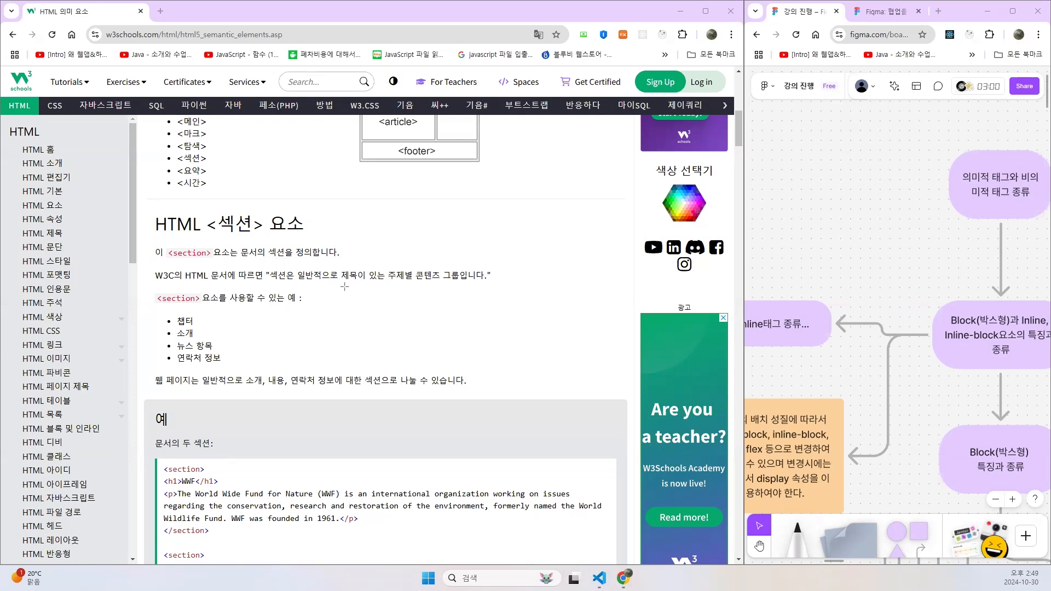
- Read the <section> and <article> explanations and examples, including whether the two elements can be nested in each other
left_click_drag(342, 282, 457, 282)
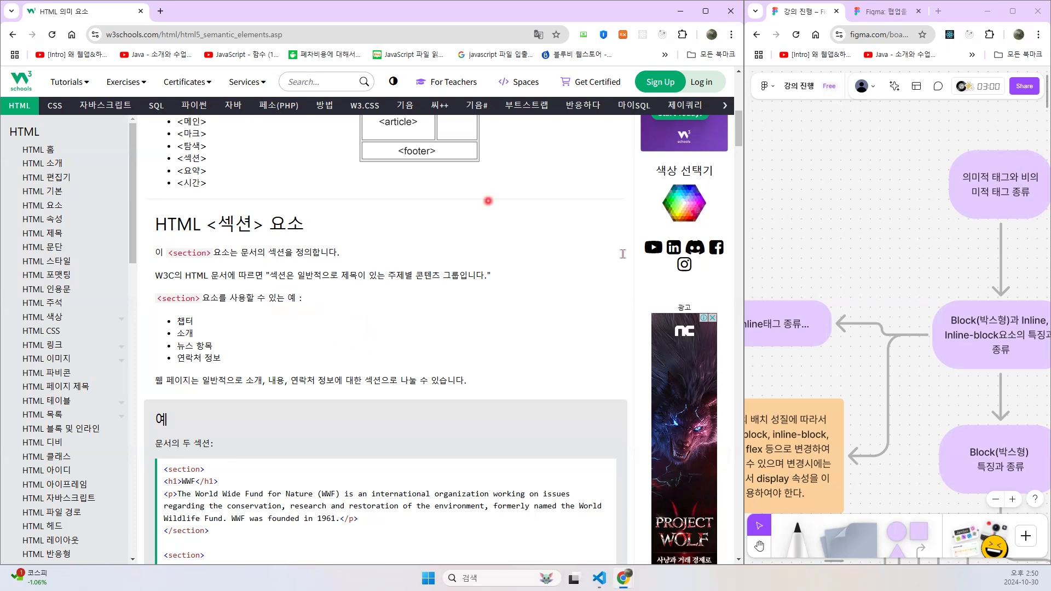
scroll(471, 347, "down", 7)
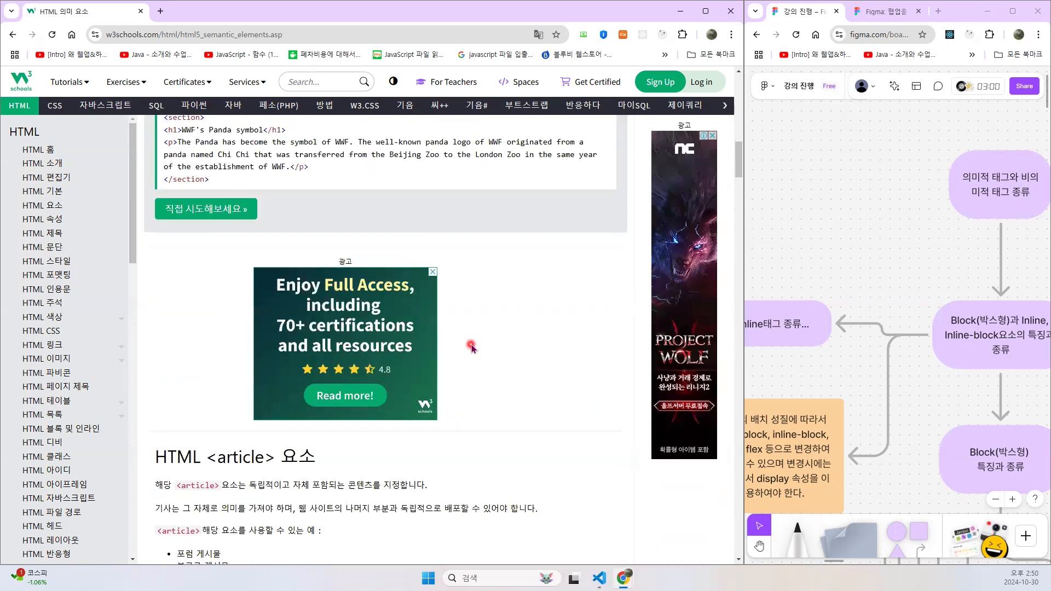
scroll(472, 347, "down", 3)
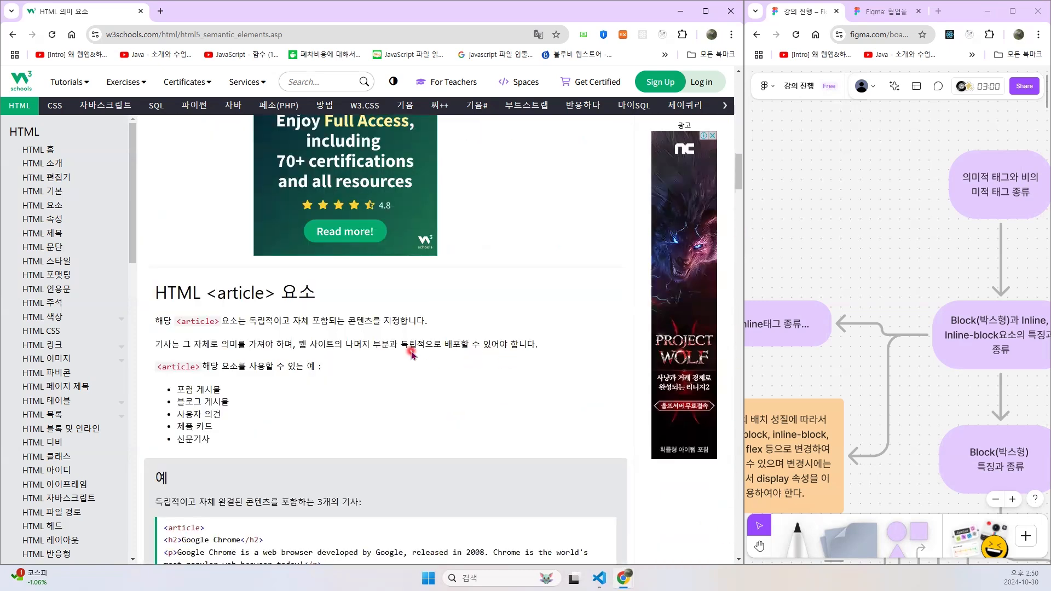
scroll(412, 353, "down", 2)
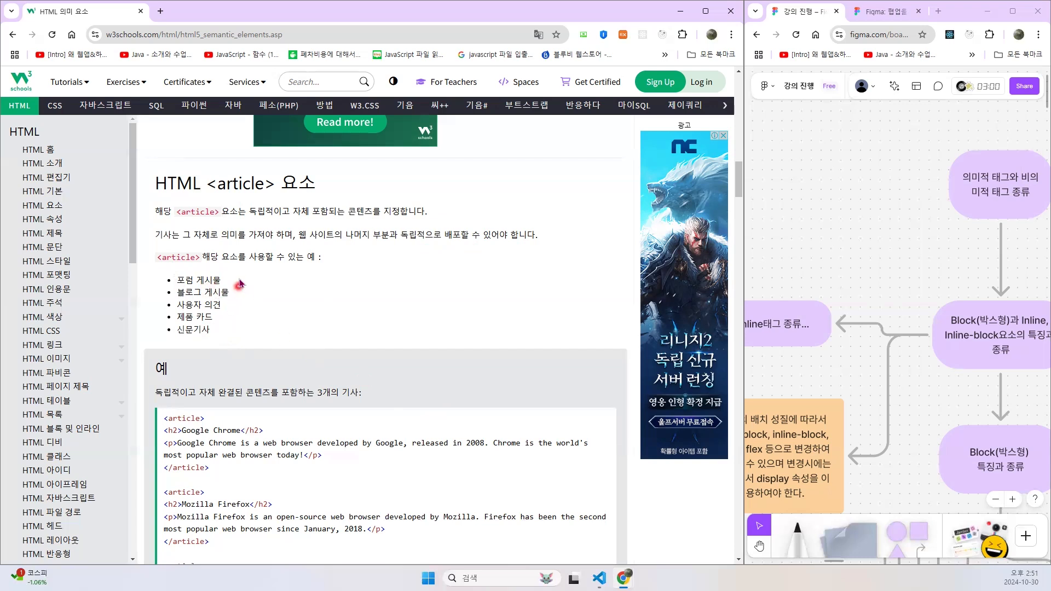
scroll(244, 282, "down", 4)
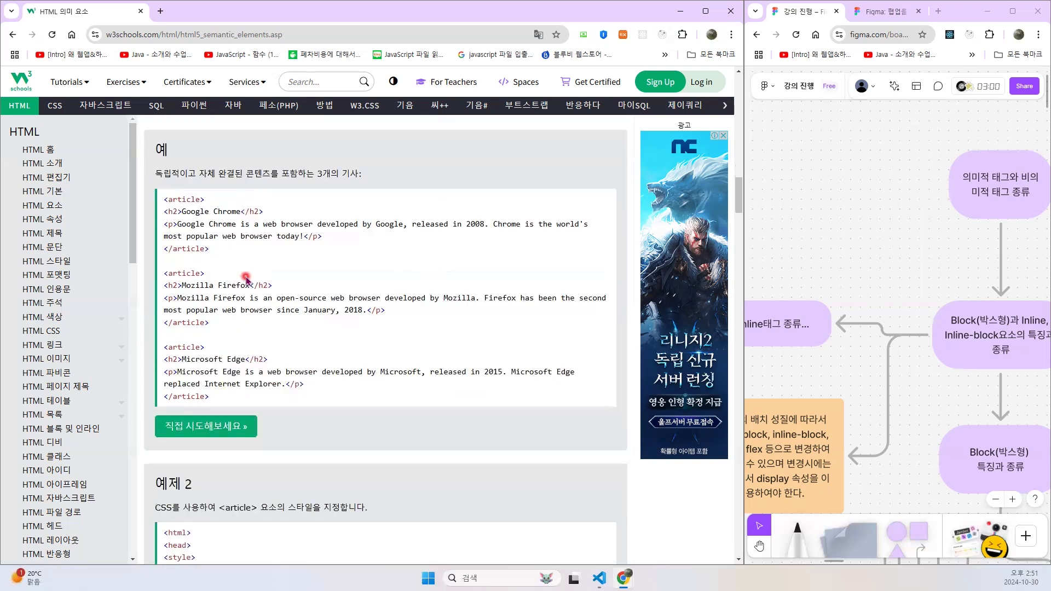
scroll(245, 280, "down", 2)
scroll(246, 280, "down", 10)
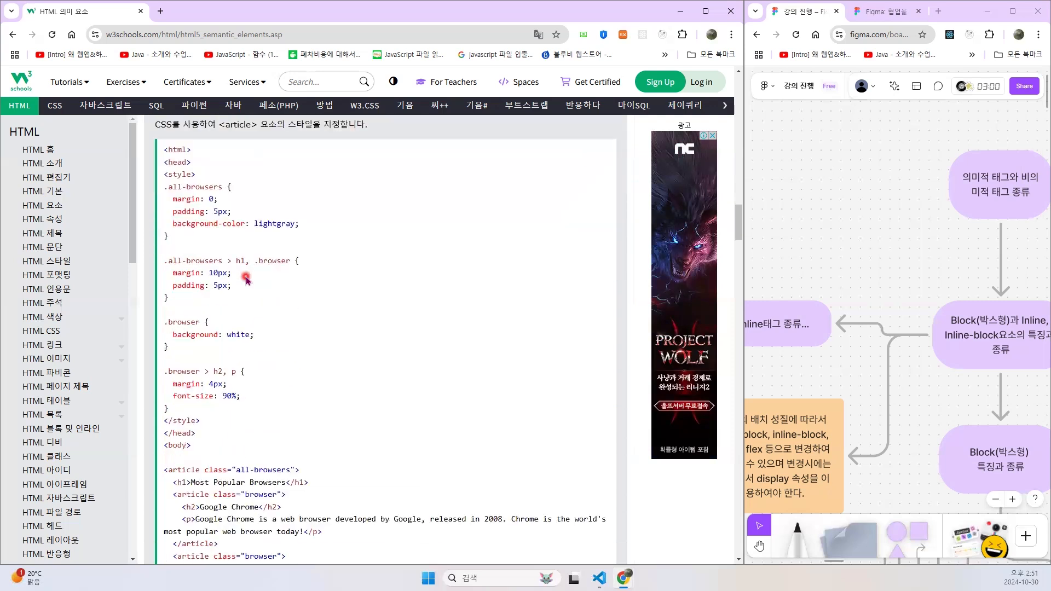
scroll(245, 284, "down", 3)
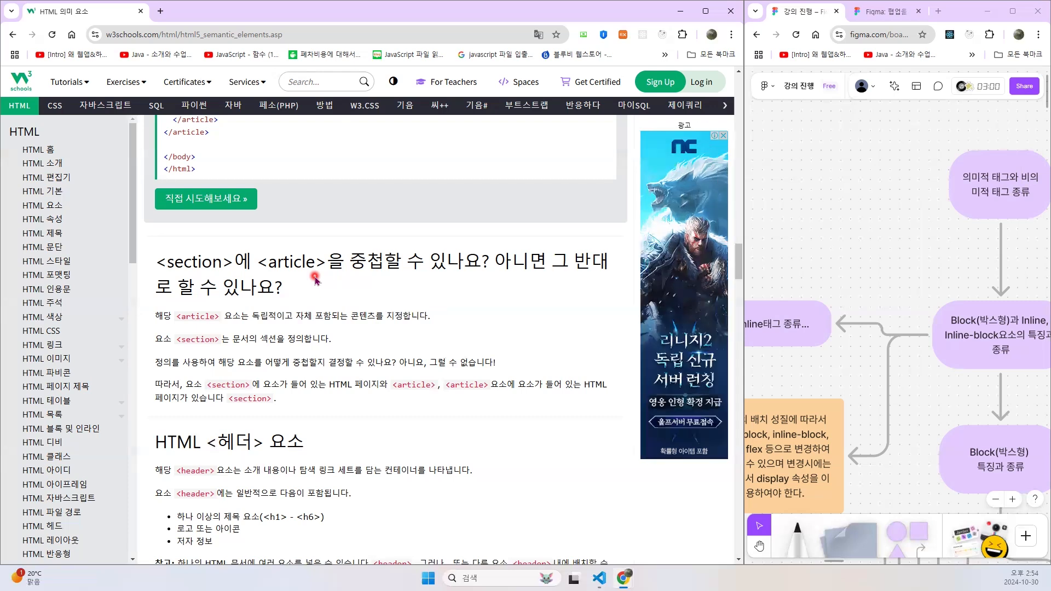
scroll(315, 280, "down", 1)
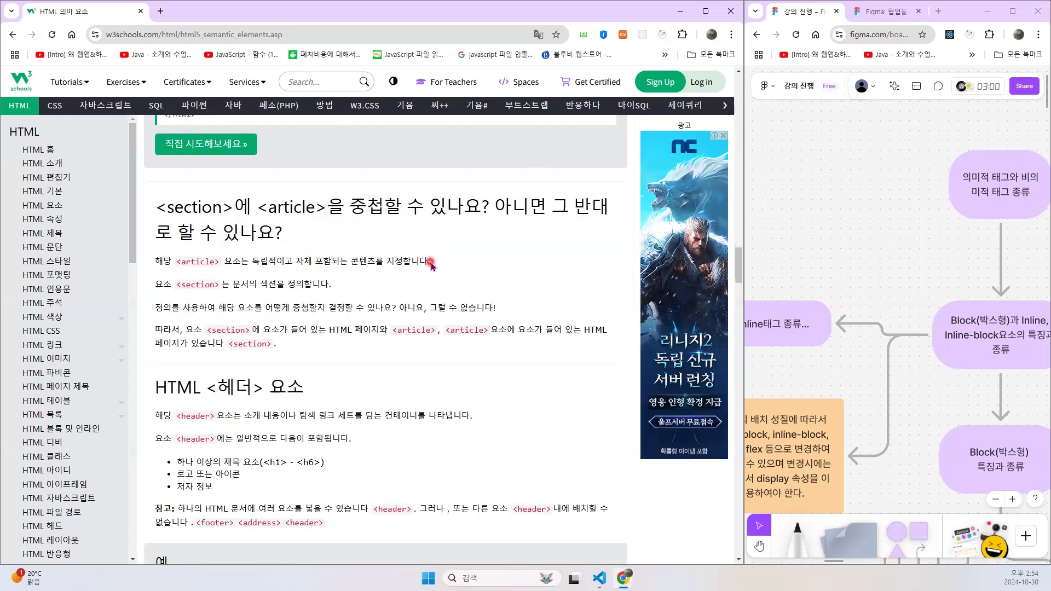
scroll(432, 263, "down", 2)
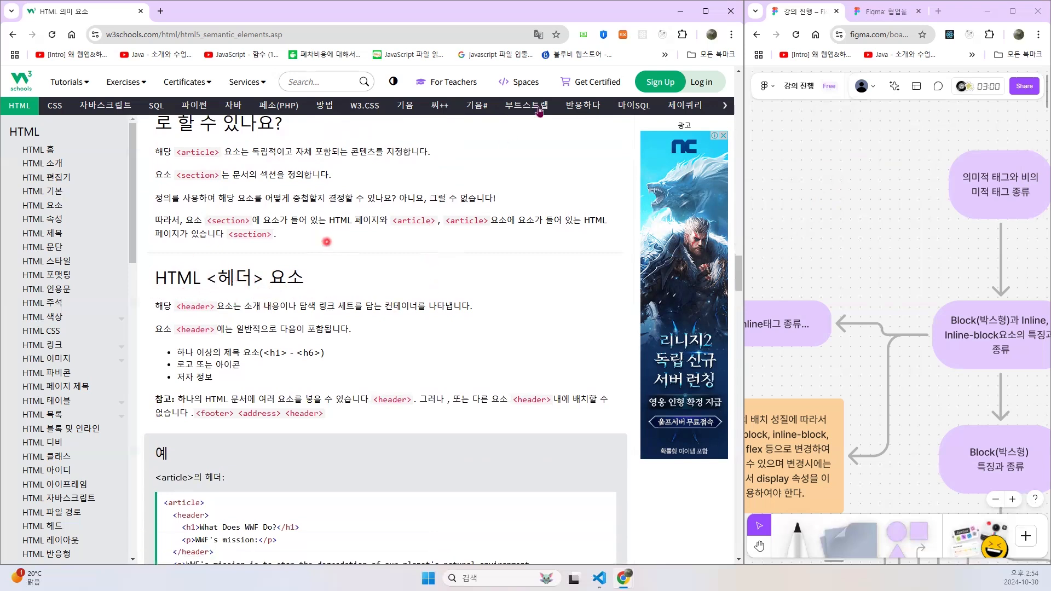
- Show the page in English to read the <header> element section, and translate it back into Korean
left_click(538, 35)
left_click(467, 58)
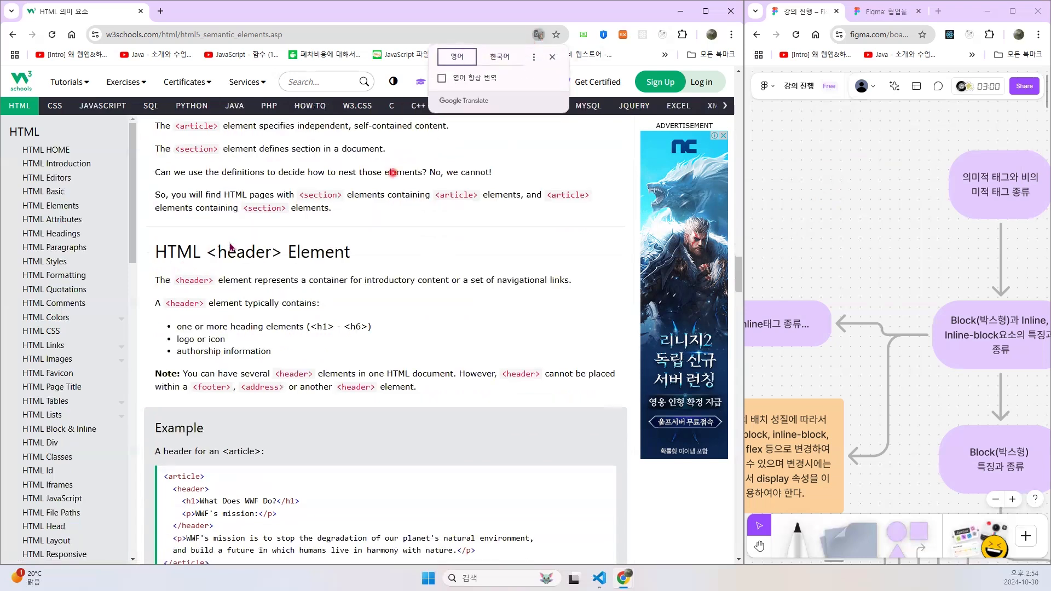
scroll(271, 268, "down", 2)
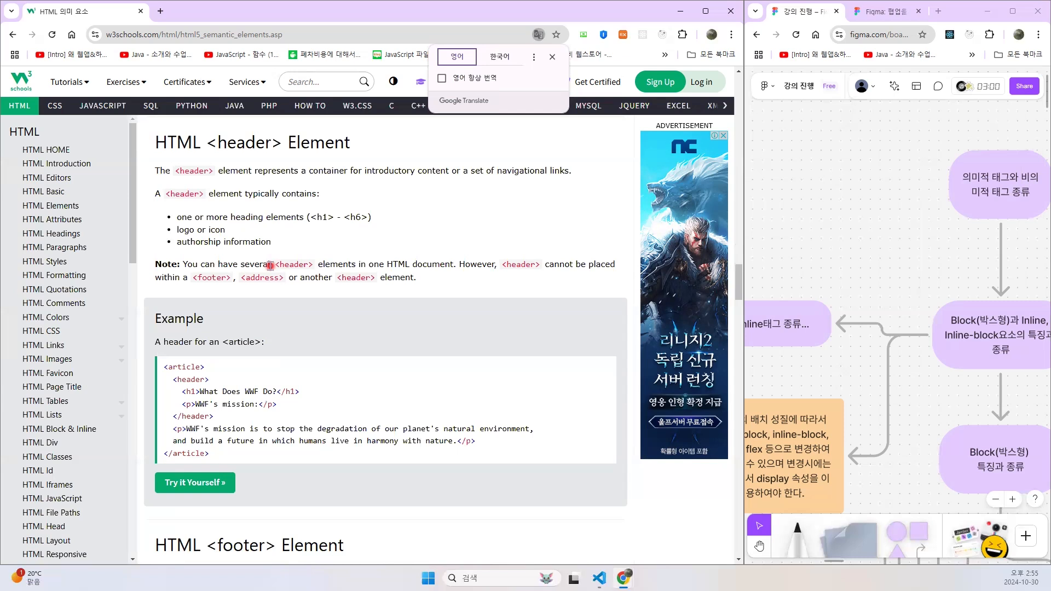
left_click(500, 57)
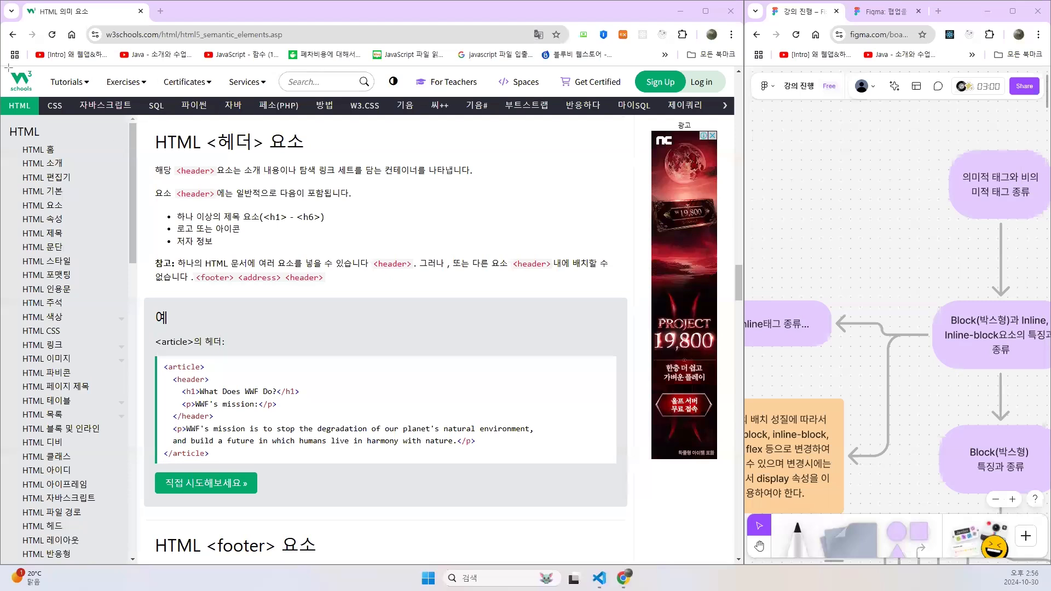
- Compare the <header> and <footer> explanations with the W3Schools page's own header bar and site footer
left_click_drag(1, 65, 721, 115)
scroll(368, 211, "down", 8)
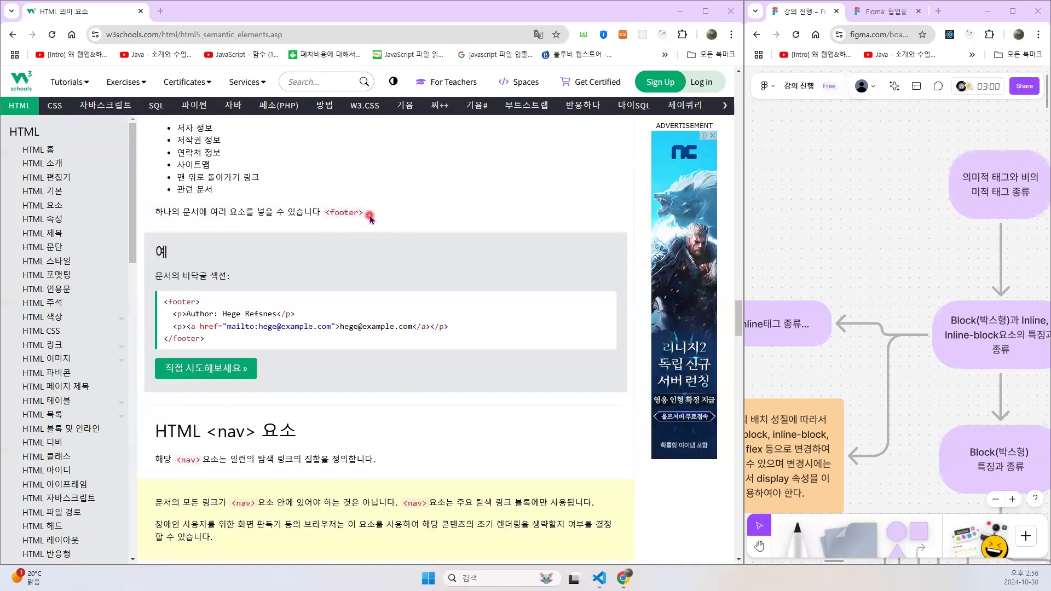
scroll(370, 214, "up", 2)
scroll(235, 174, "up", 2)
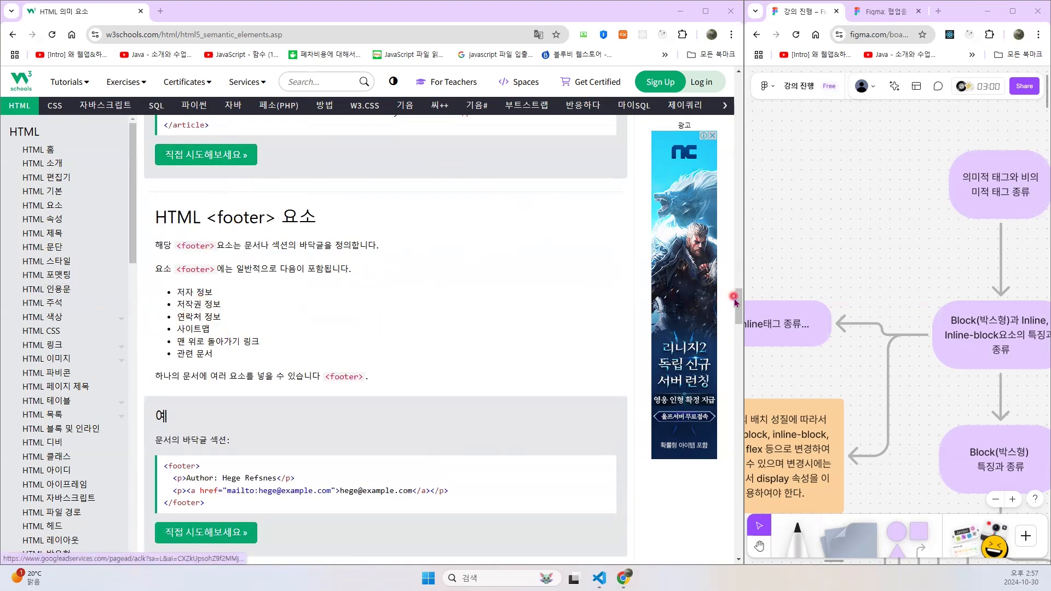
left_click_drag(738, 302, 748, 562)
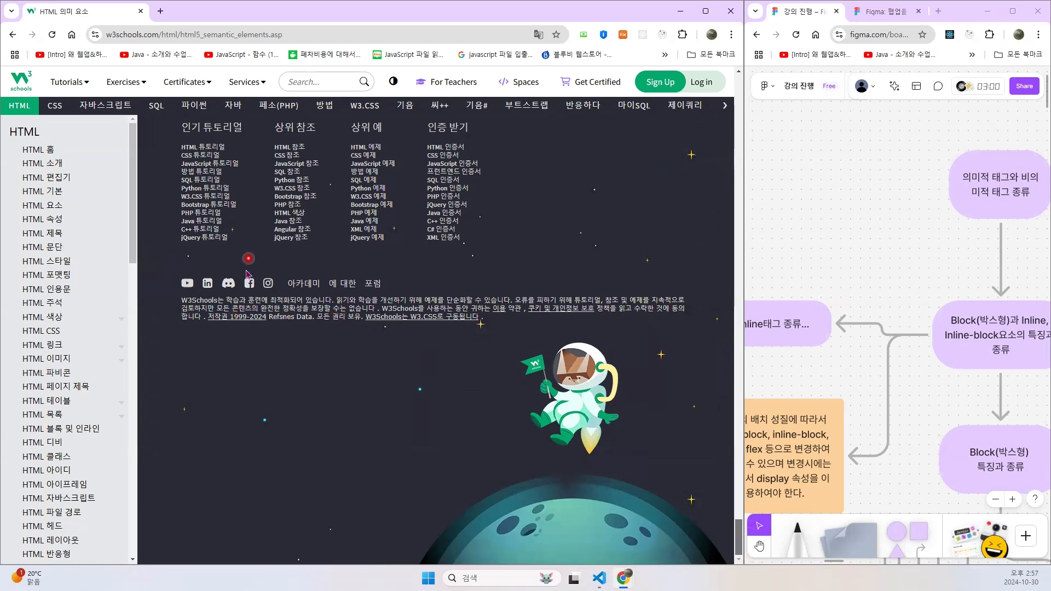
scroll(245, 268, "up", 2)
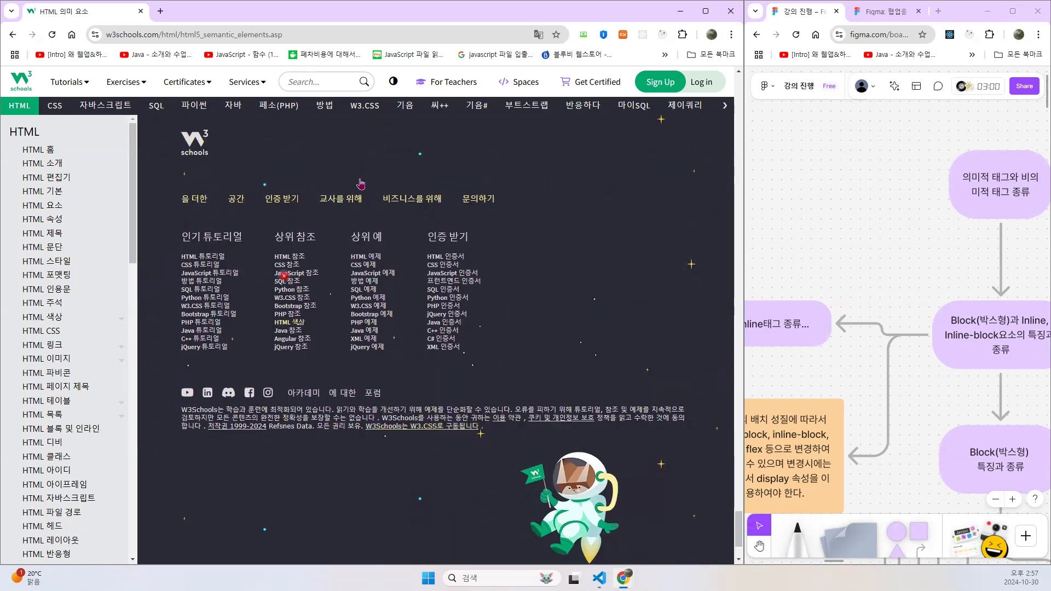
left_click_drag(738, 528, 743, 319)
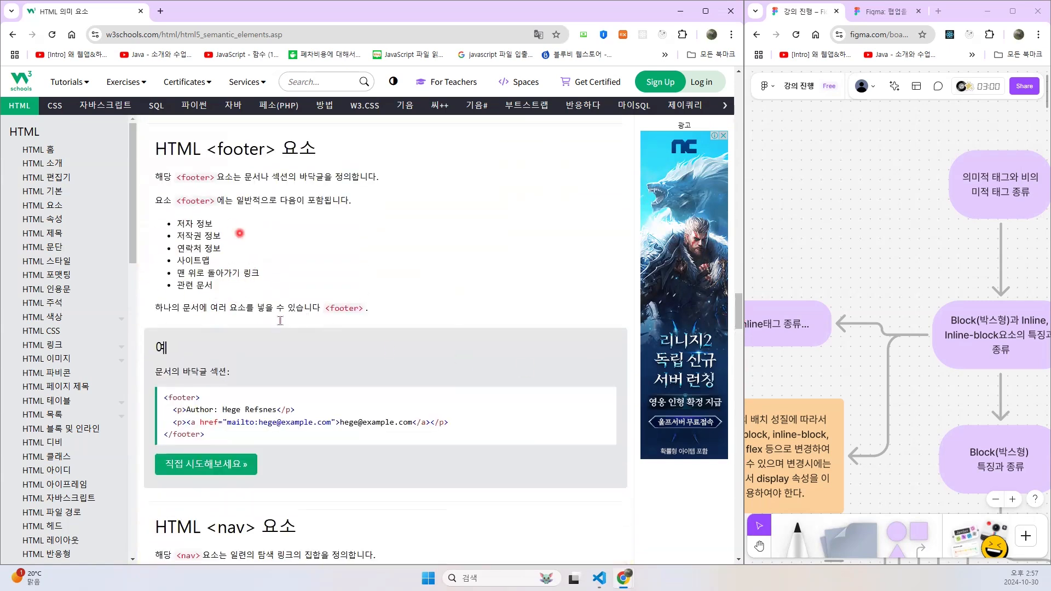
- Read the <nav> and <aside> element explanations together with their example code
scroll(298, 301, "down", 5)
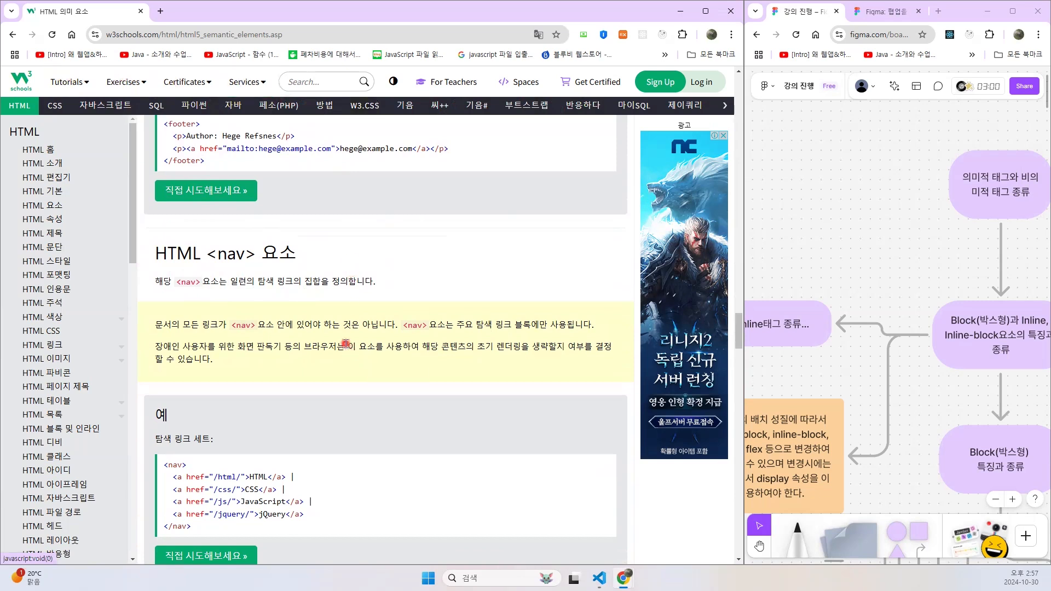
scroll(345, 344, "down", 1)
scroll(337, 285, "down", 1)
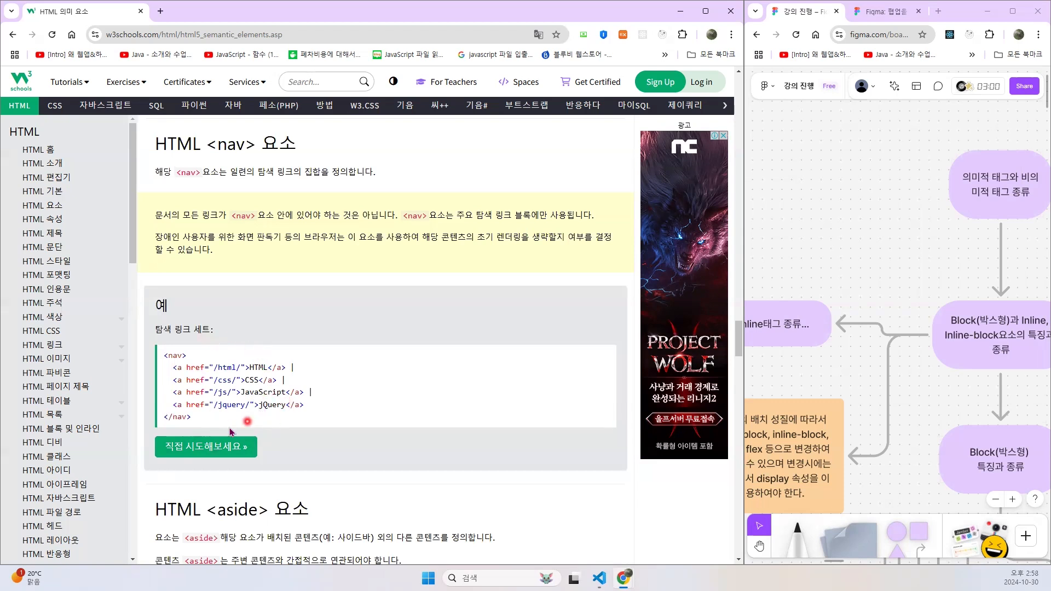
scroll(365, 343, "down", 5)
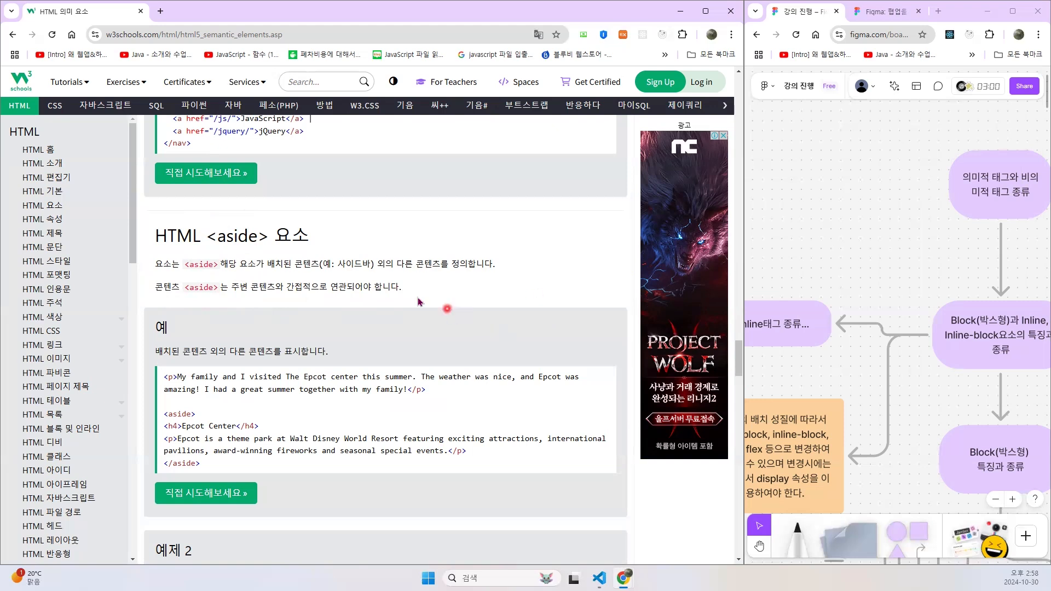
scroll(323, 297, "down", 4)
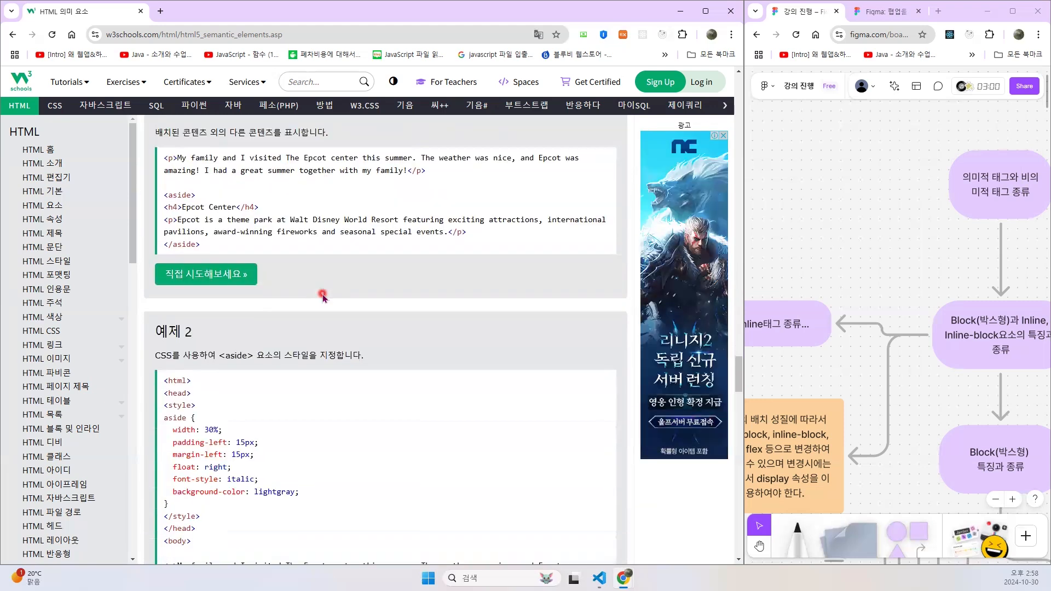
scroll(318, 284, "down", 4)
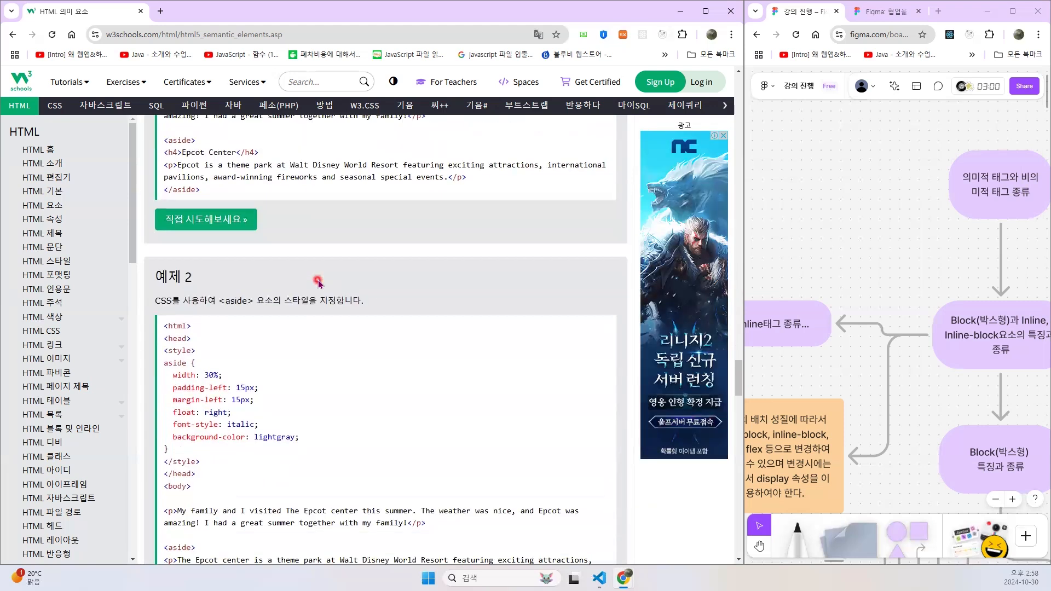
- Examine the <figure> and <figcaption> section, highlighting the figure tag, the img line and the figcaption line in the example code
scroll(319, 283, "down", 7)
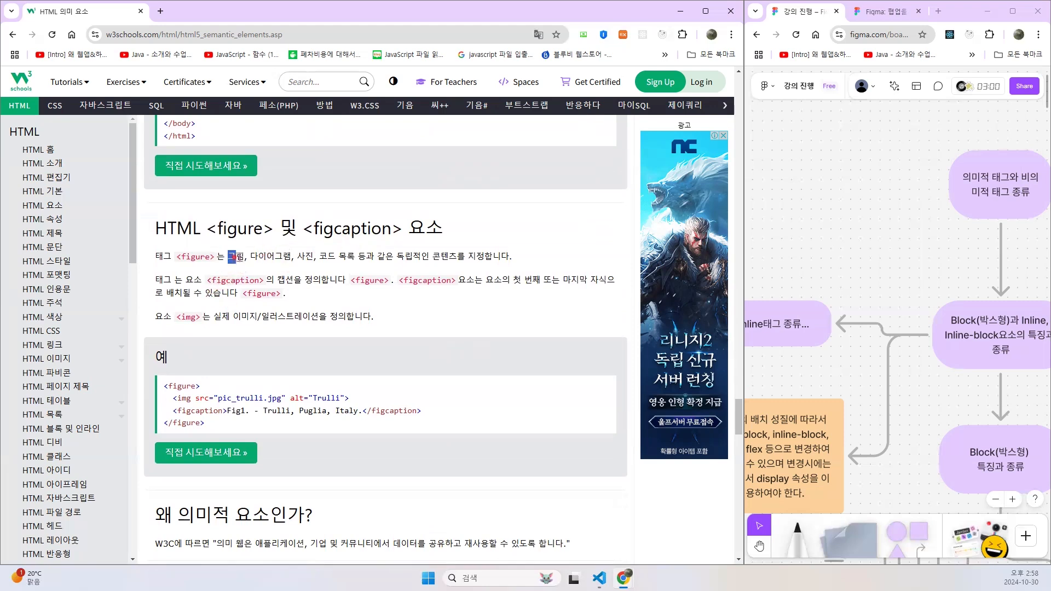
left_click_drag(253, 254, 281, 255)
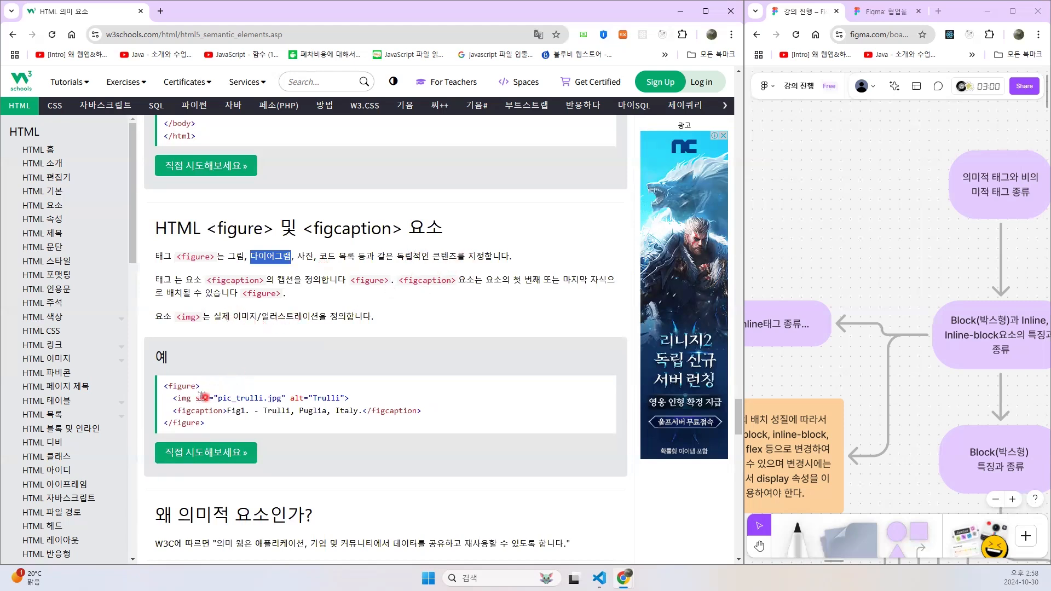
left_click_drag(164, 387, 200, 386)
left_click_drag(164, 425, 351, 403)
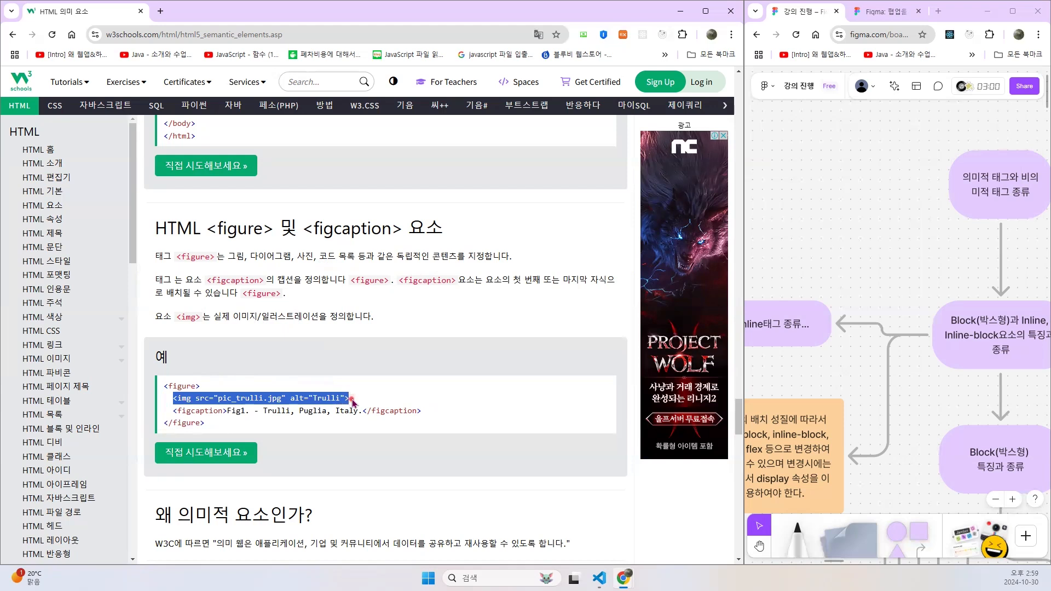
left_click_drag(304, 231, 395, 229)
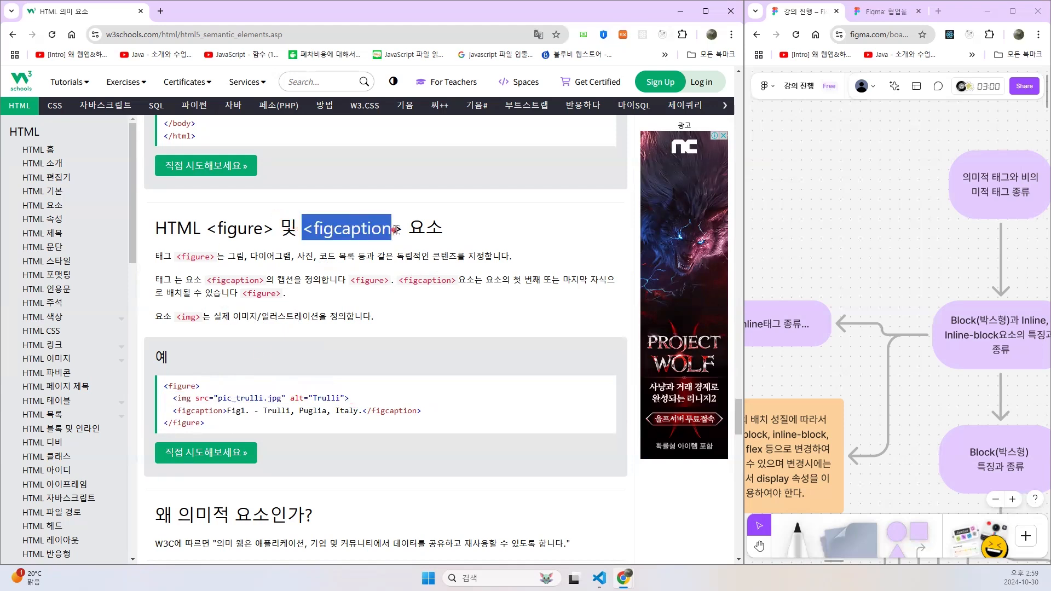
left_click_drag(172, 413, 446, 419)
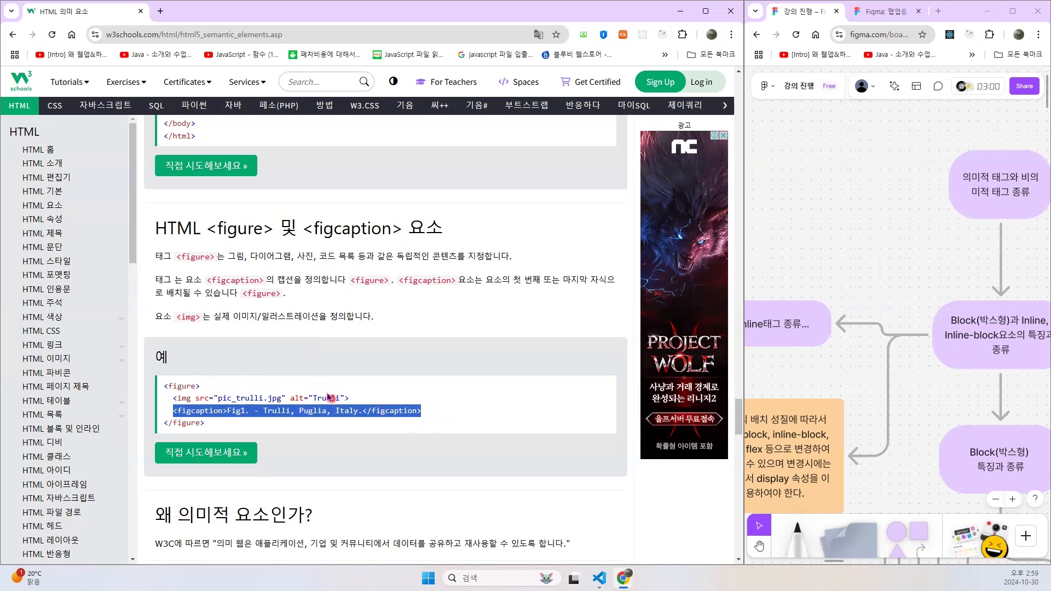
- Read why semantic elements are used and review the table of HTML semantic tags with their descriptions
scroll(325, 392, "down", 4)
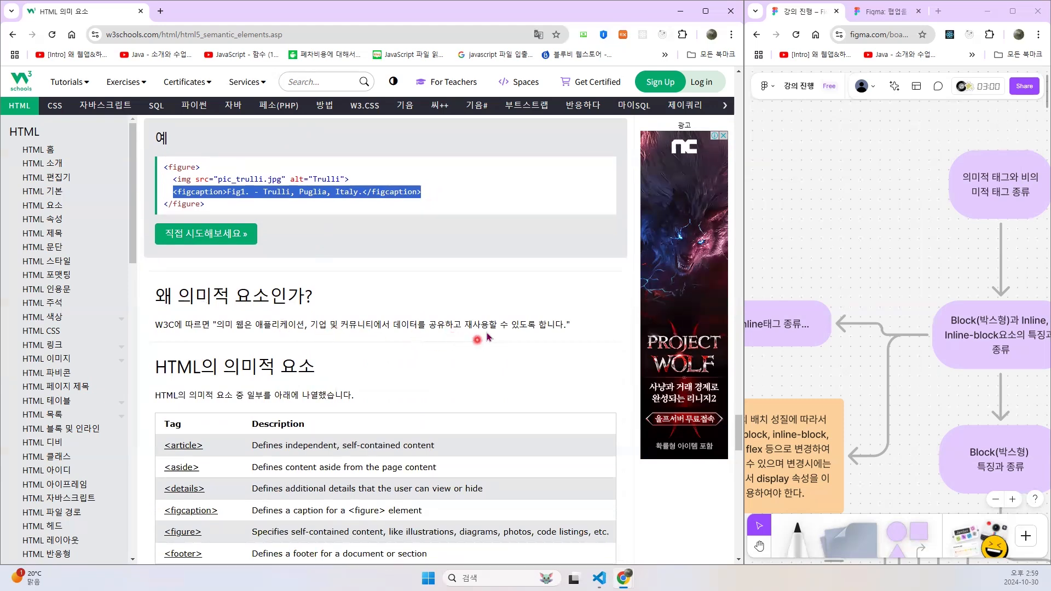
scroll(355, 344, "down", 1)
scroll(355, 344, "down", 2)
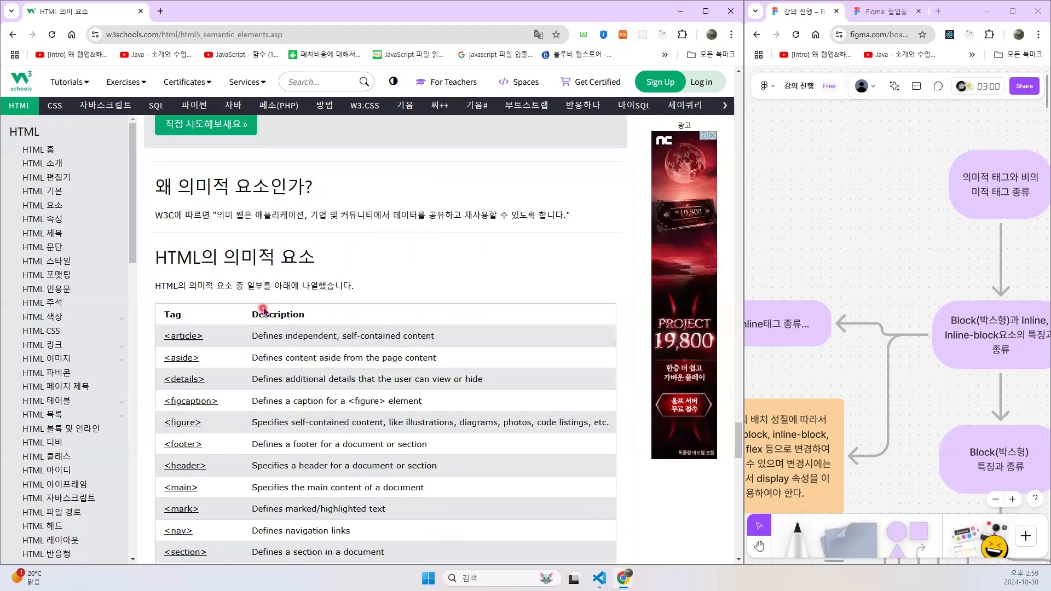
scroll(253, 297, "down", 2)
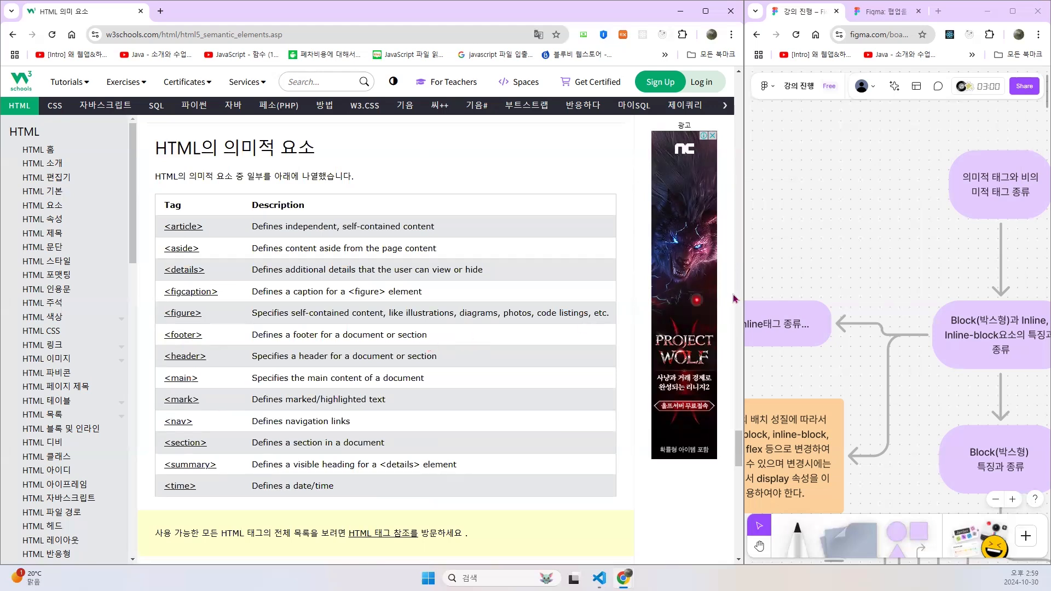
- Shift the split between the two browser windows to narrow the W3Schools page and widen the FigJam board
left_click_drag(746, 291, 746, 290)
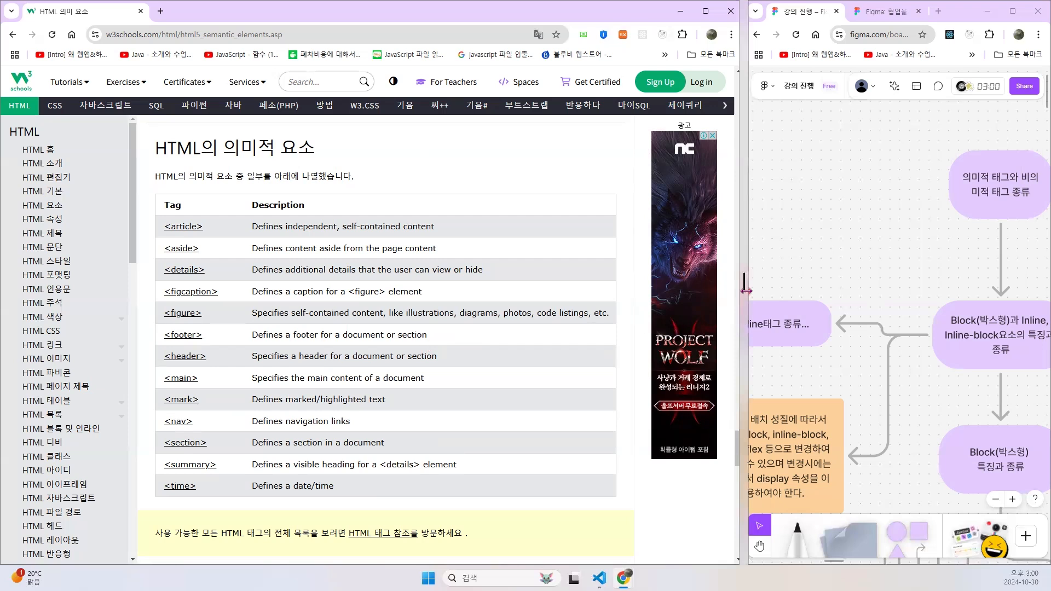
left_click_drag(745, 290, 465, 294)
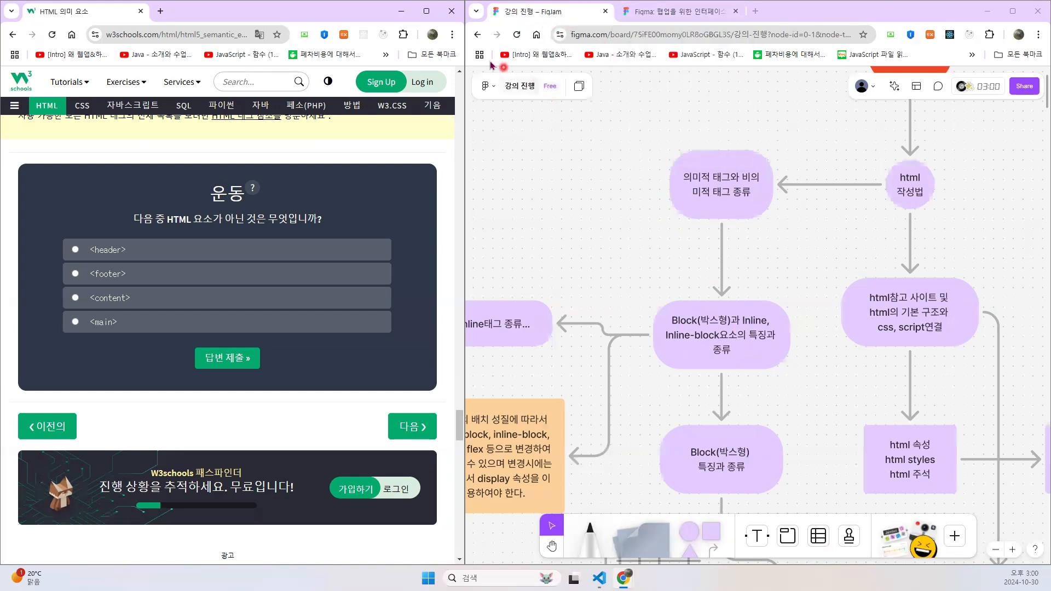
- Leave the FigJam board for the Figma file list and log out of the account
left_click_drag(464, 147, 465, 147)
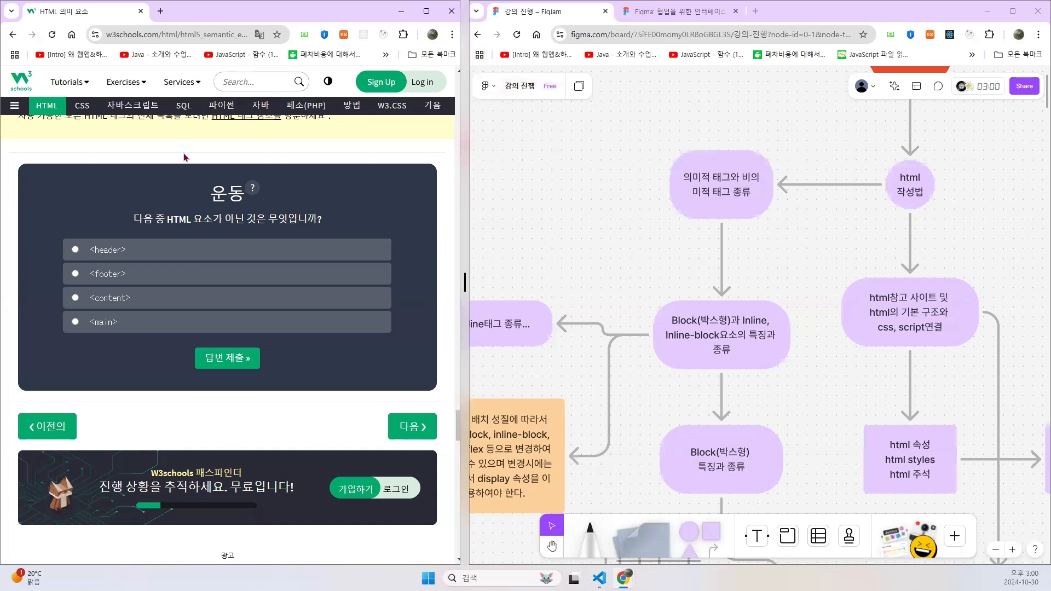
left_click_drag(185, 157, 184, 157)
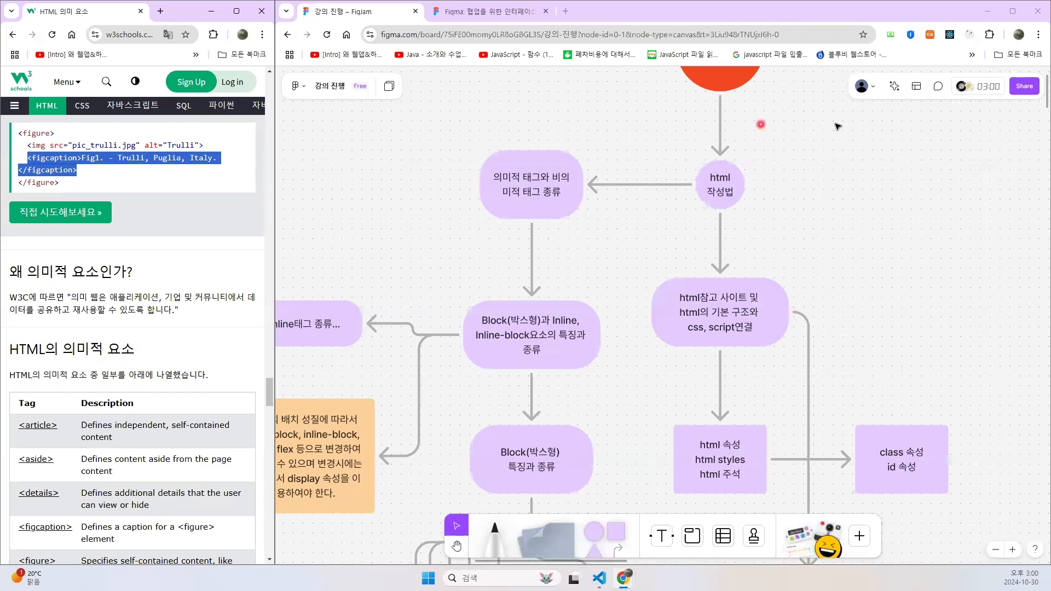
left_click(302, 90)
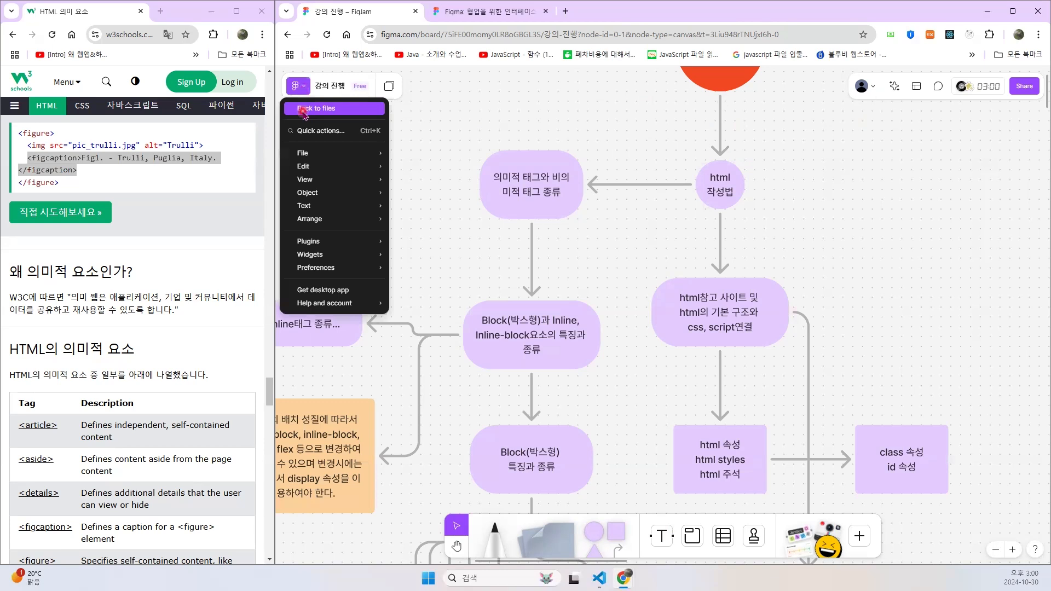
left_click(304, 109)
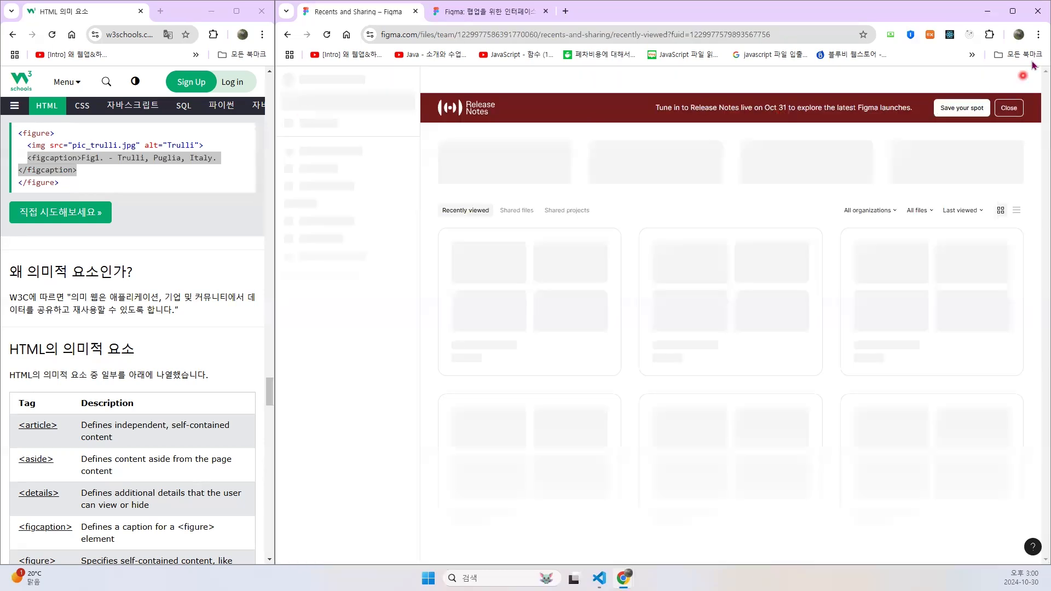
left_click(306, 80)
left_click(317, 335)
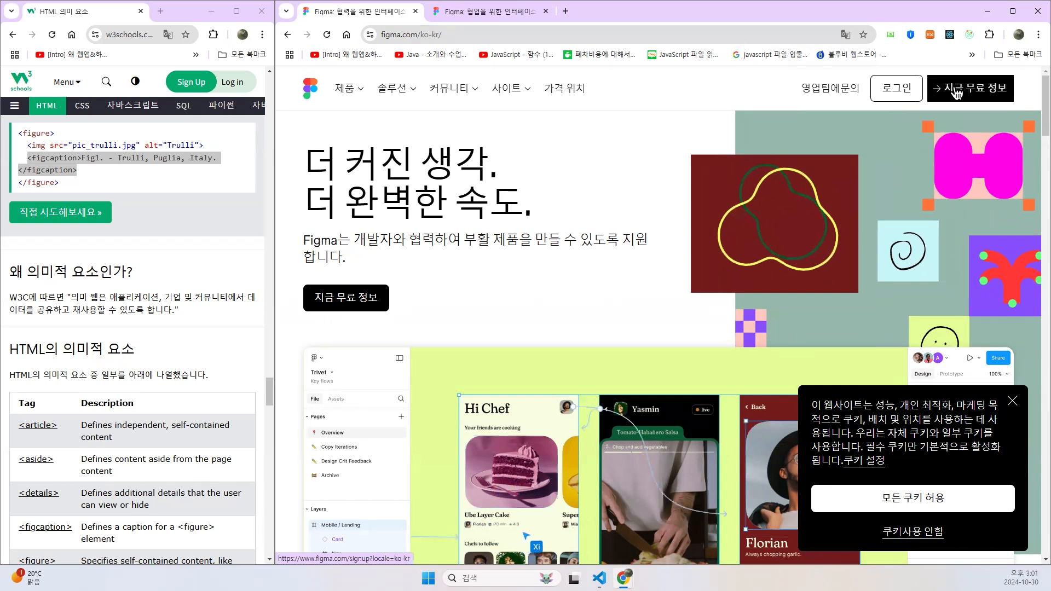
- Switch the Figma home page's translation to 영어 to show the original page text
right_click(706, 95)
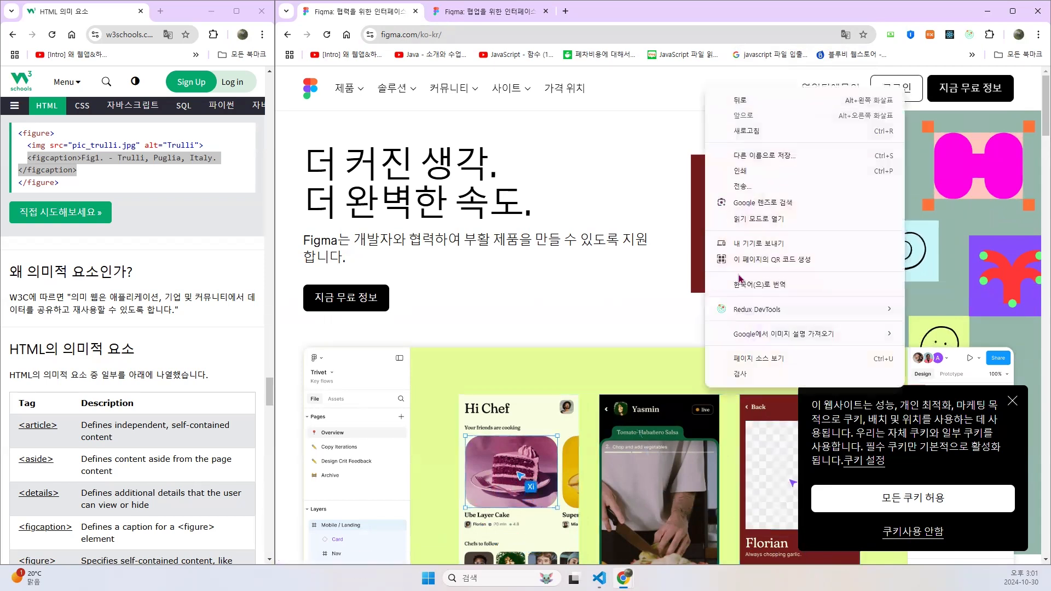
left_click(647, 16)
left_click(844, 38)
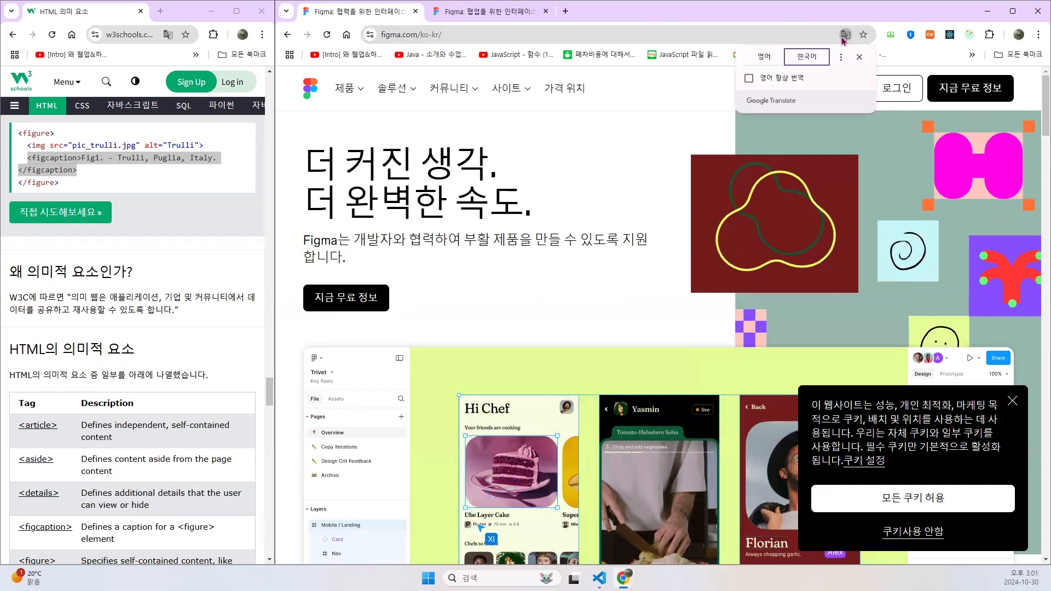
left_click(765, 57)
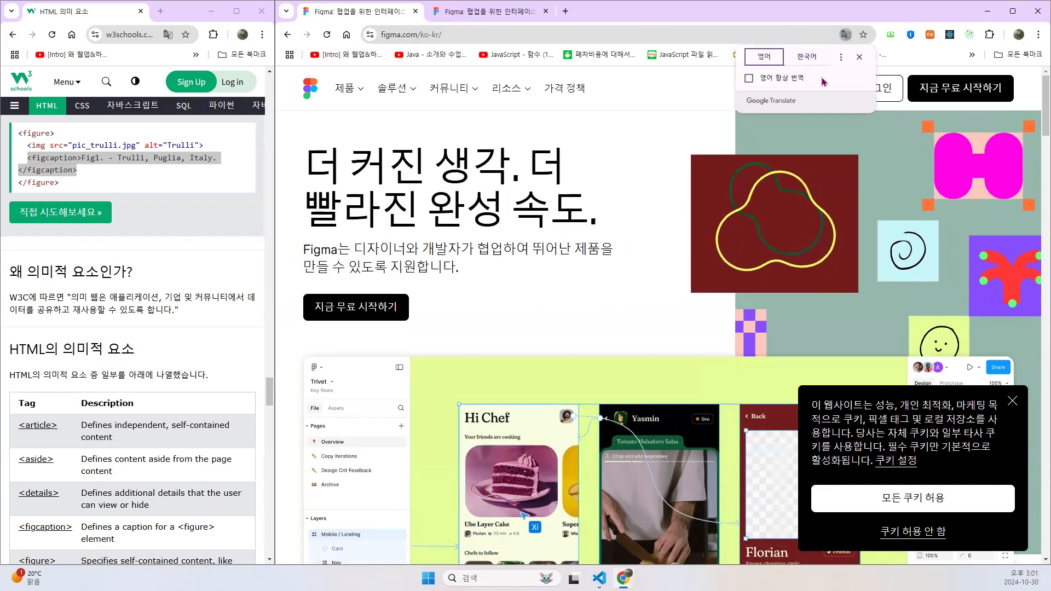
- Start Figma for free by continuing with the Google account, and create a new design file
left_click(947, 94)
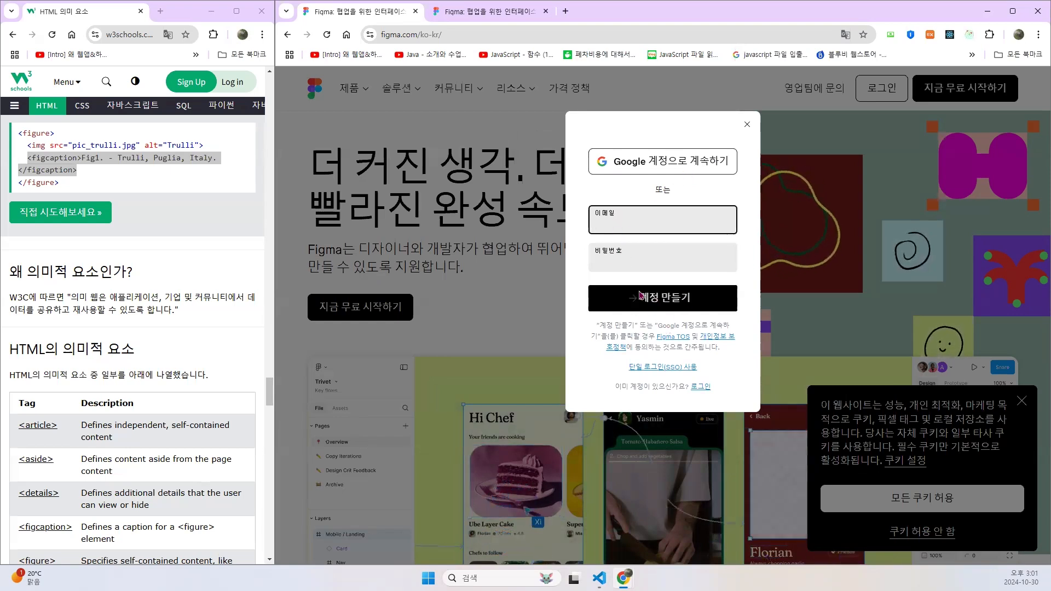
left_click(642, 165)
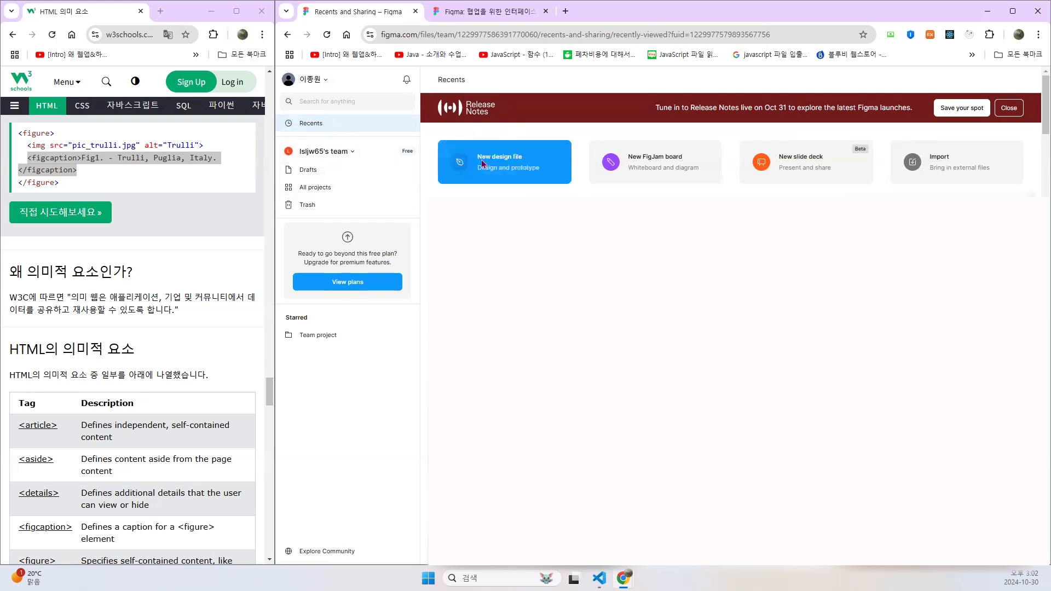
left_click(510, 160)
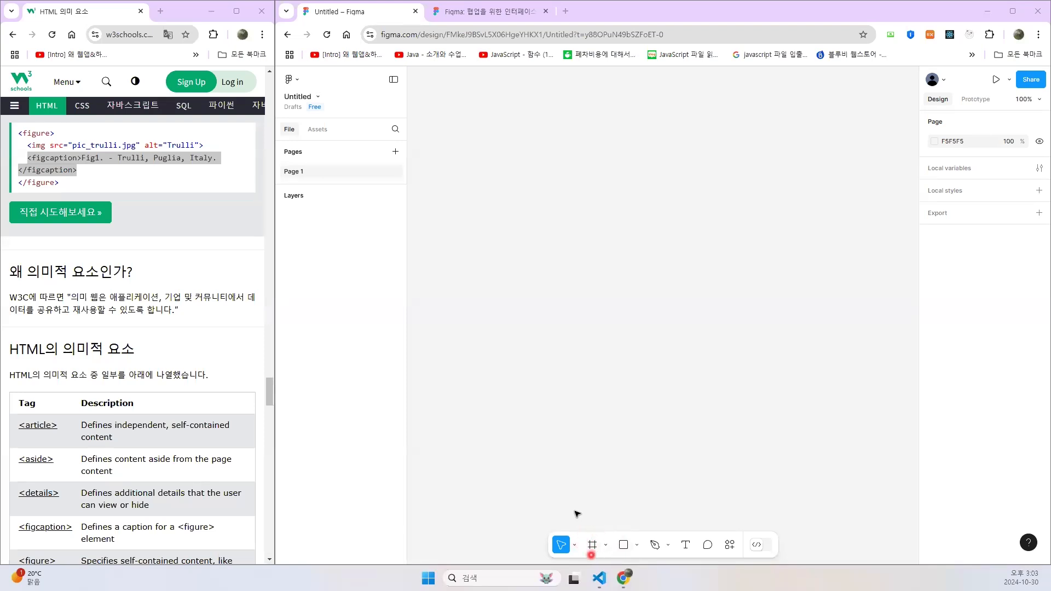
- Add a frame from the Desktop presets at 1440 × 1024
left_click(593, 546)
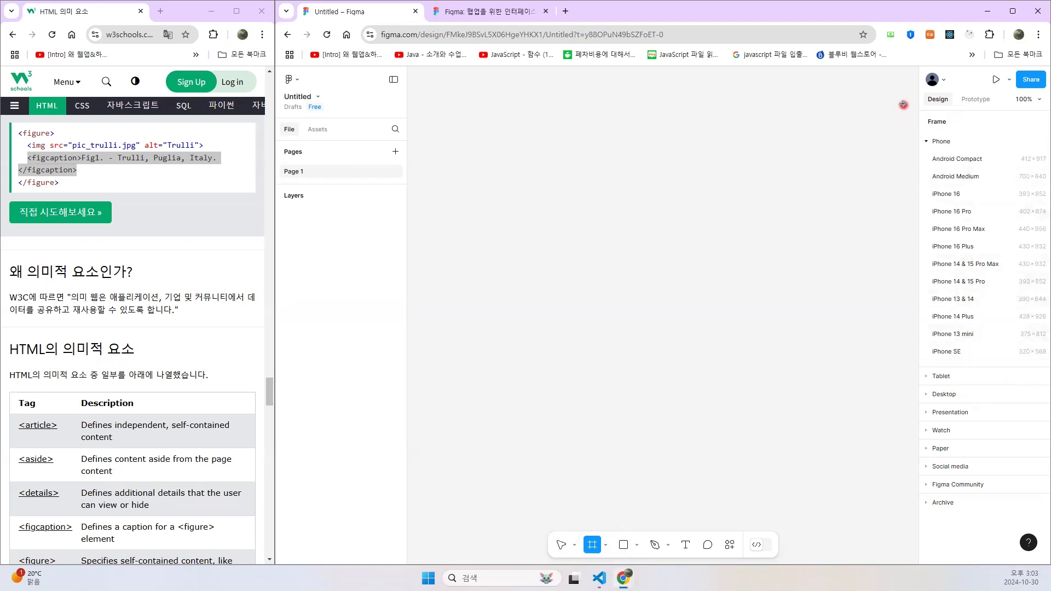
left_click(926, 141)
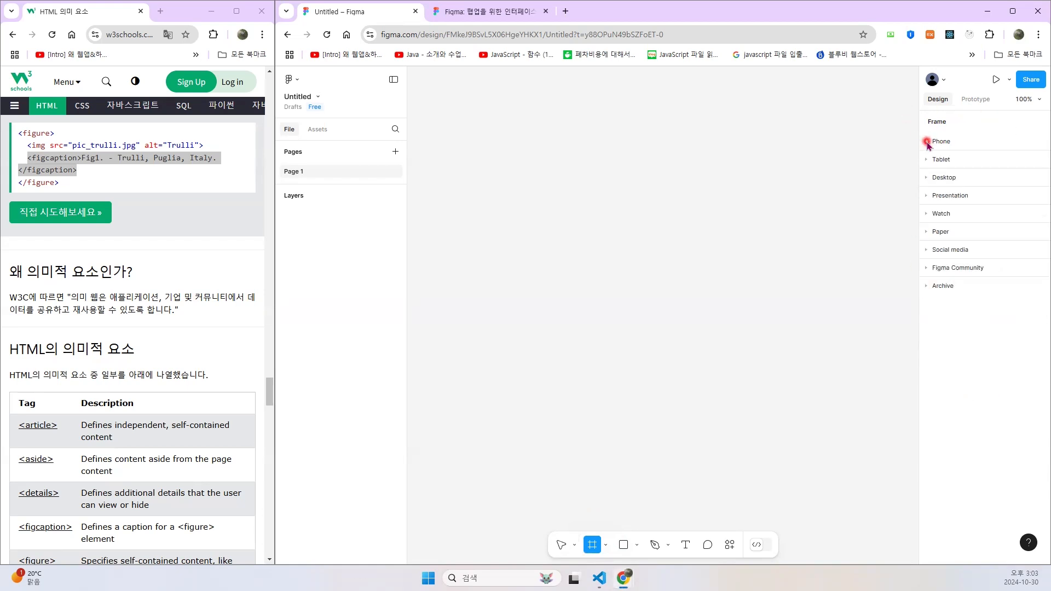
left_click(928, 178)
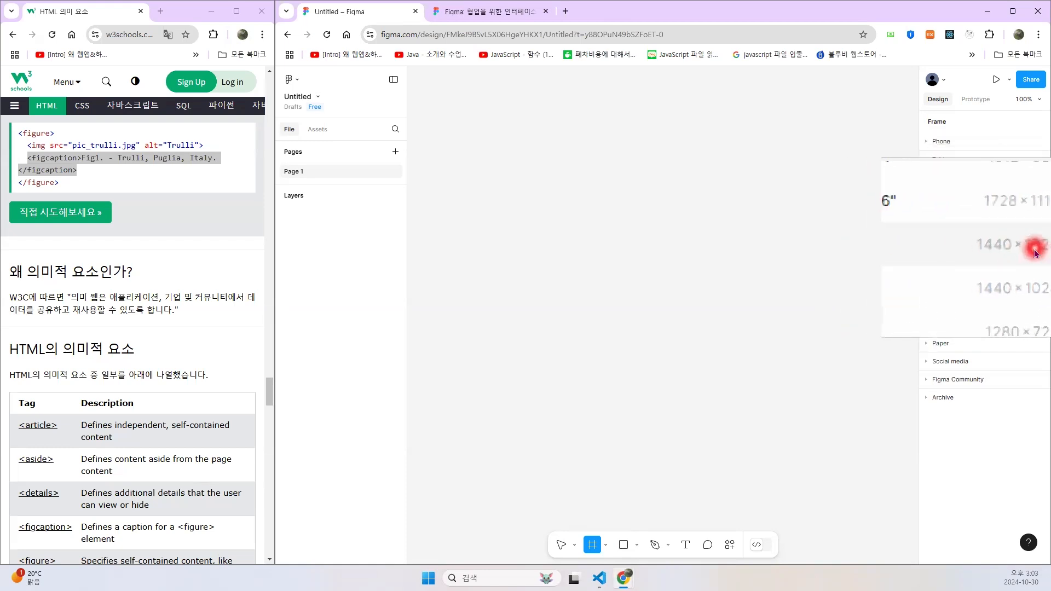
left_click(1034, 253)
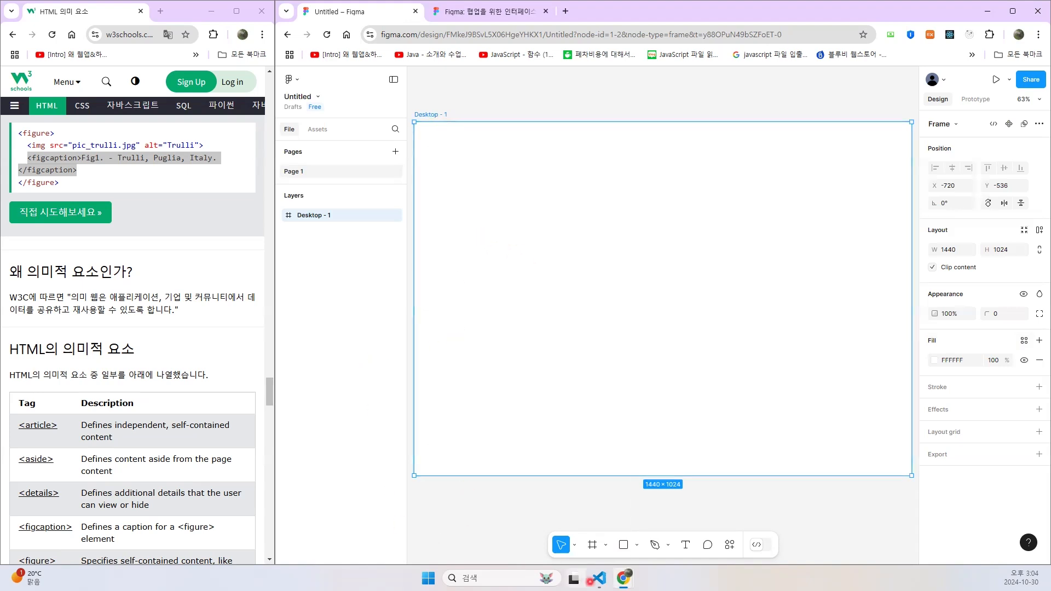
mouse_move(599, 579)
left_click(588, 550)
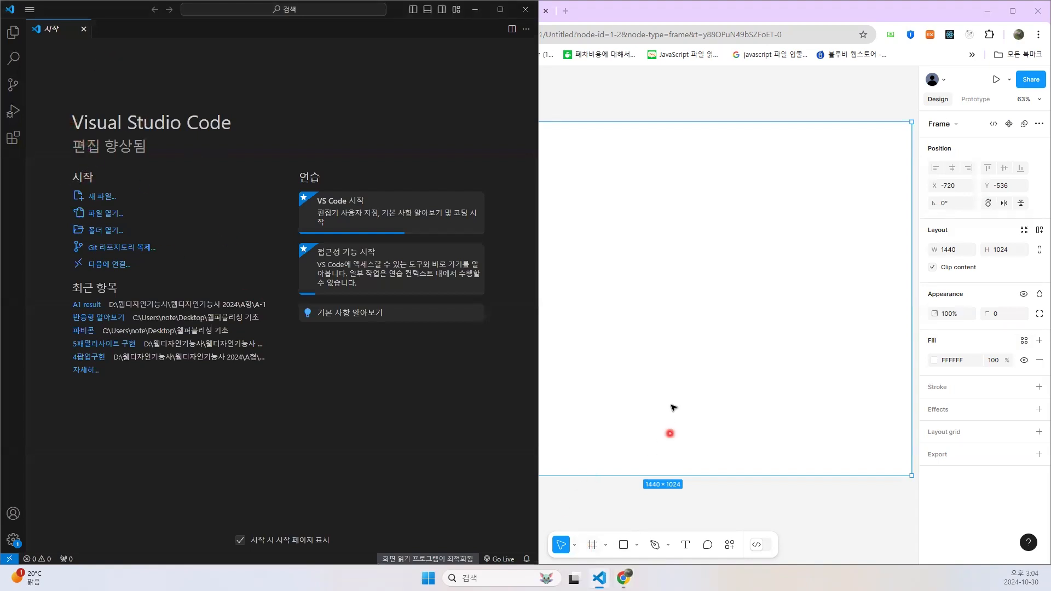
left_click(665, 378)
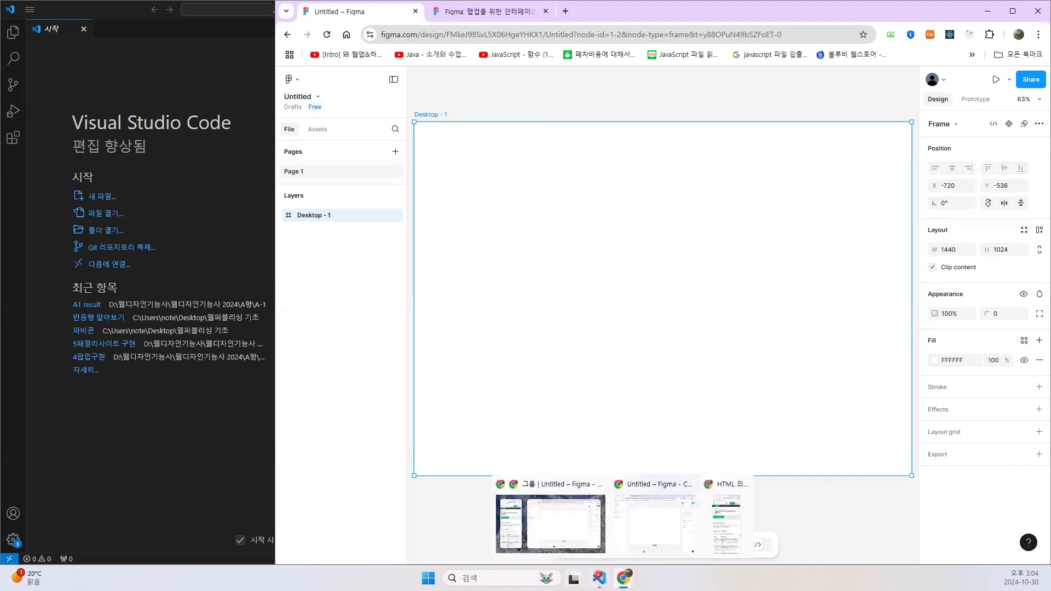
left_click(519, 539)
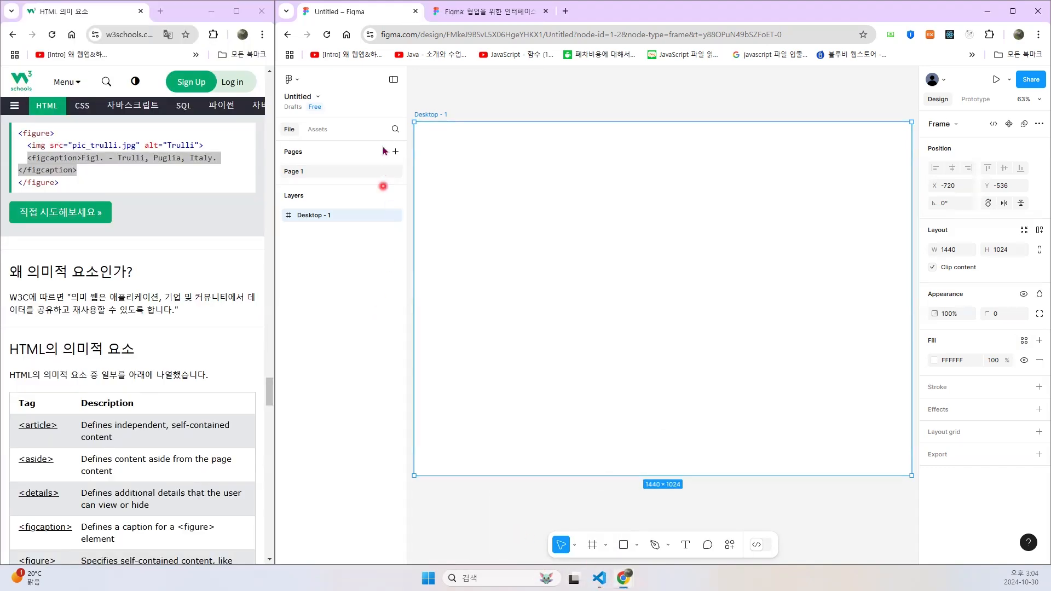
- Rename the desktop frame as <body>
double_click(432, 115)
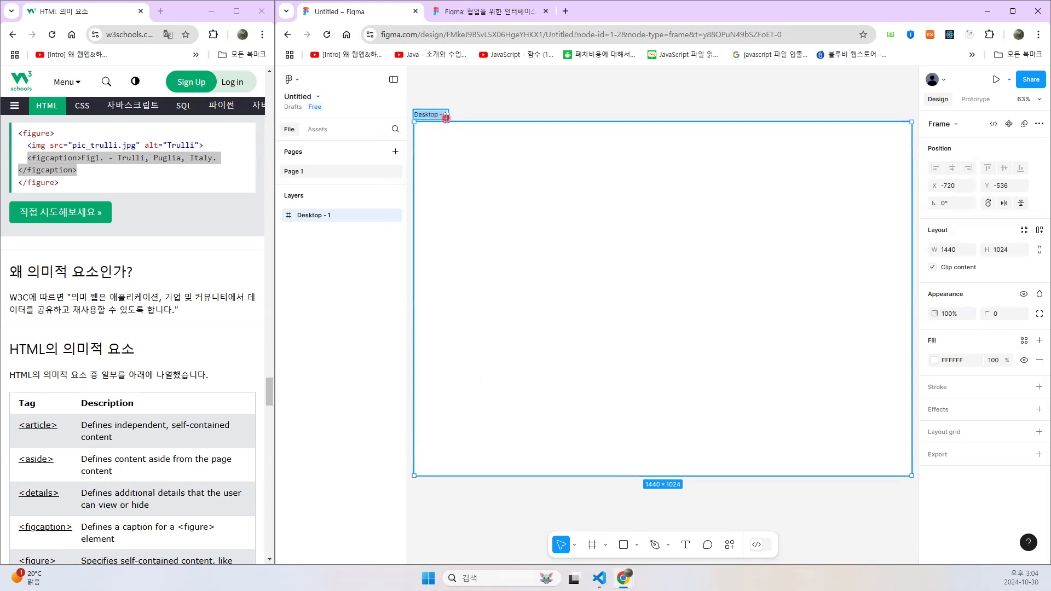
type("<body")
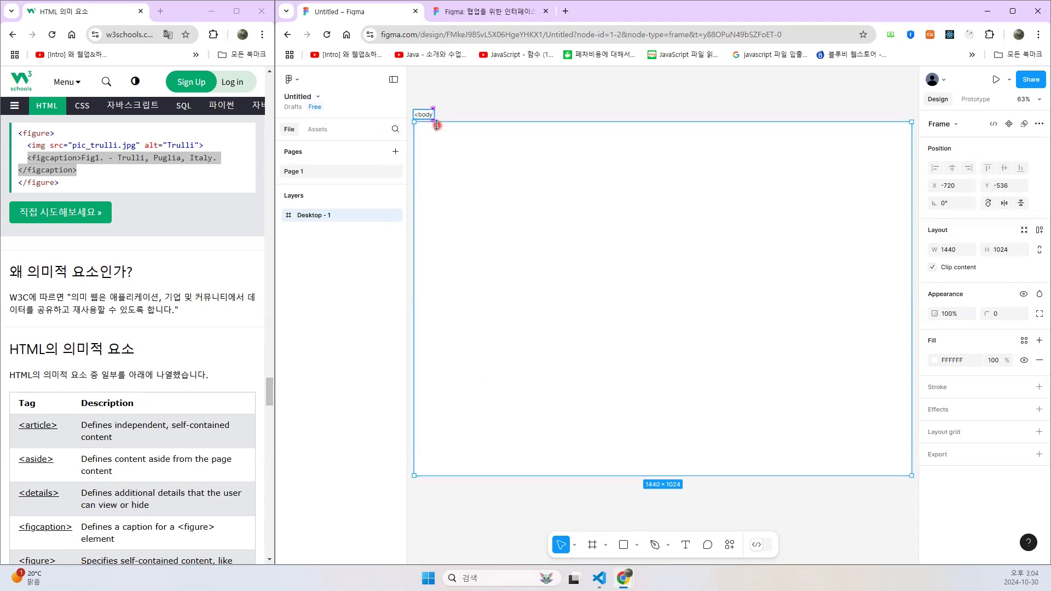
type(">")
key("Return")
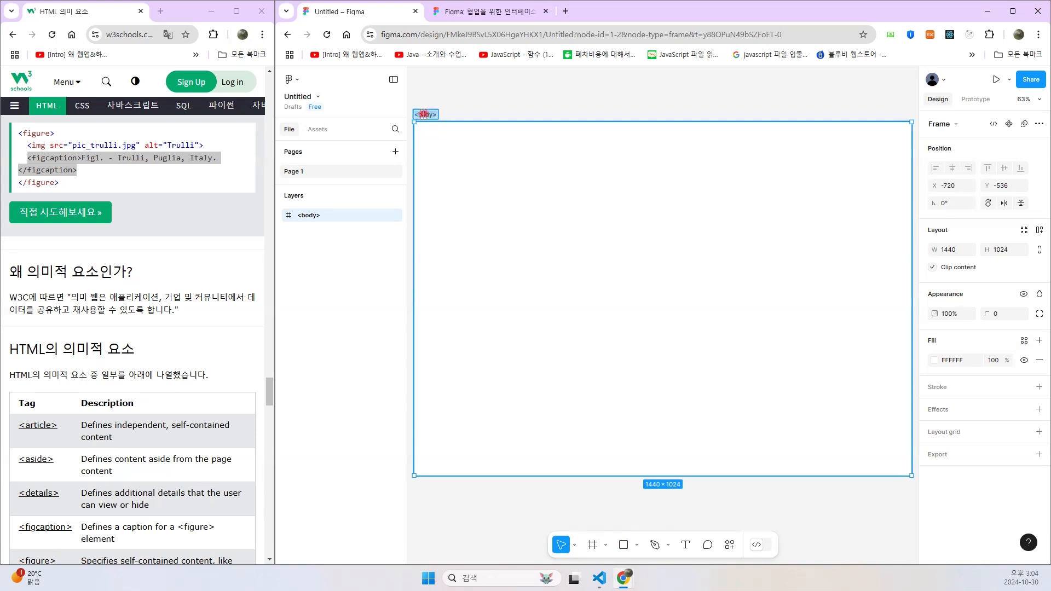
- Append the dimensions to the frame's layer name so that it reads "<body> 1440px, 100%"
left_click(435, 114)
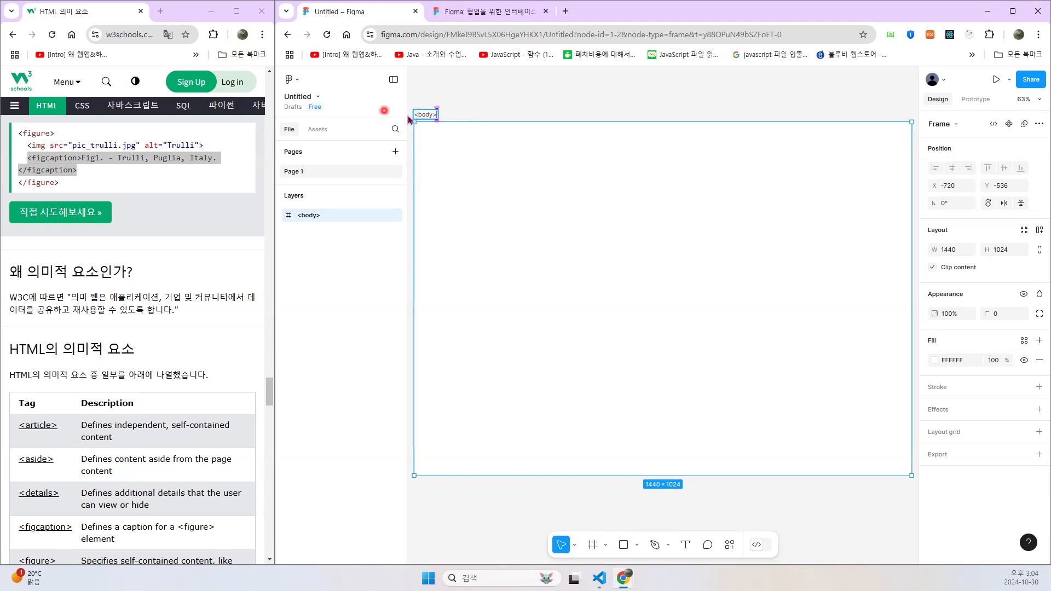
double_click(314, 217)
left_click(334, 219)
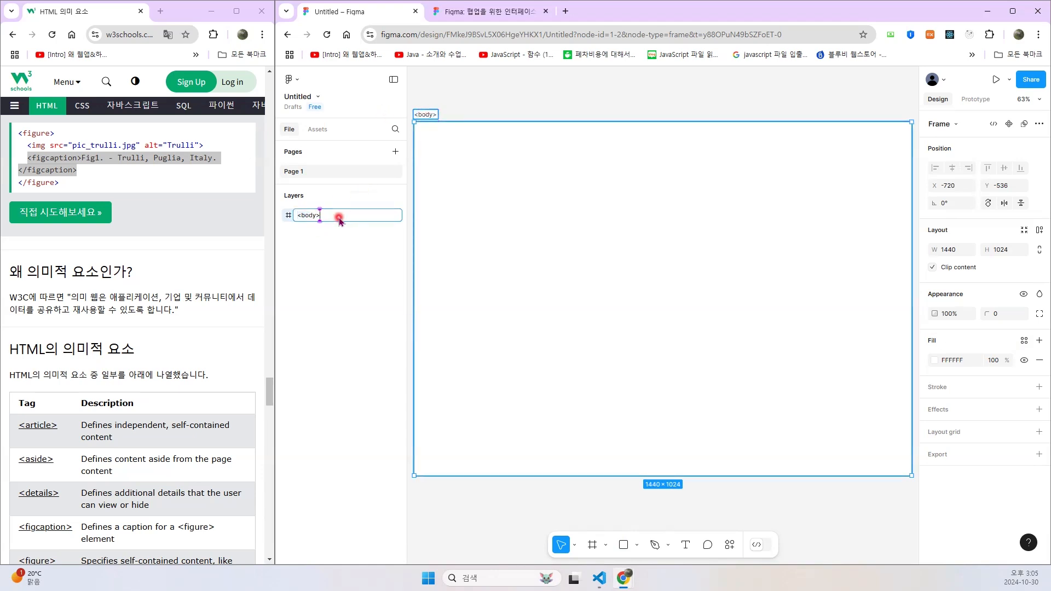
type("1440px, 100%")
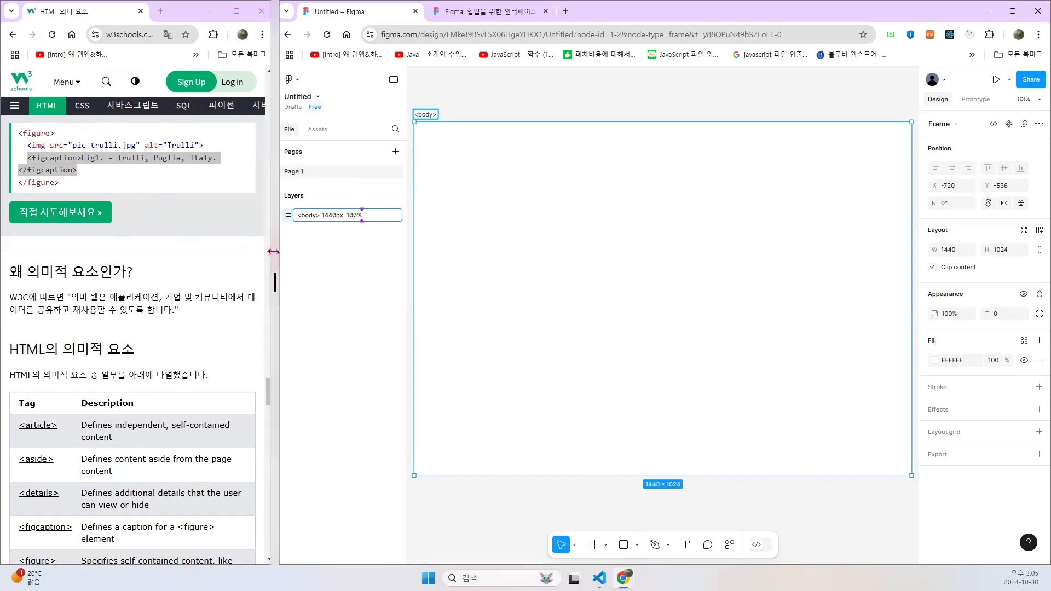
- Adjust the split between the two browser windows, leaving the W3Schools page slightly wider beside the Figma file
left_click_drag(273, 251, 776, 251)
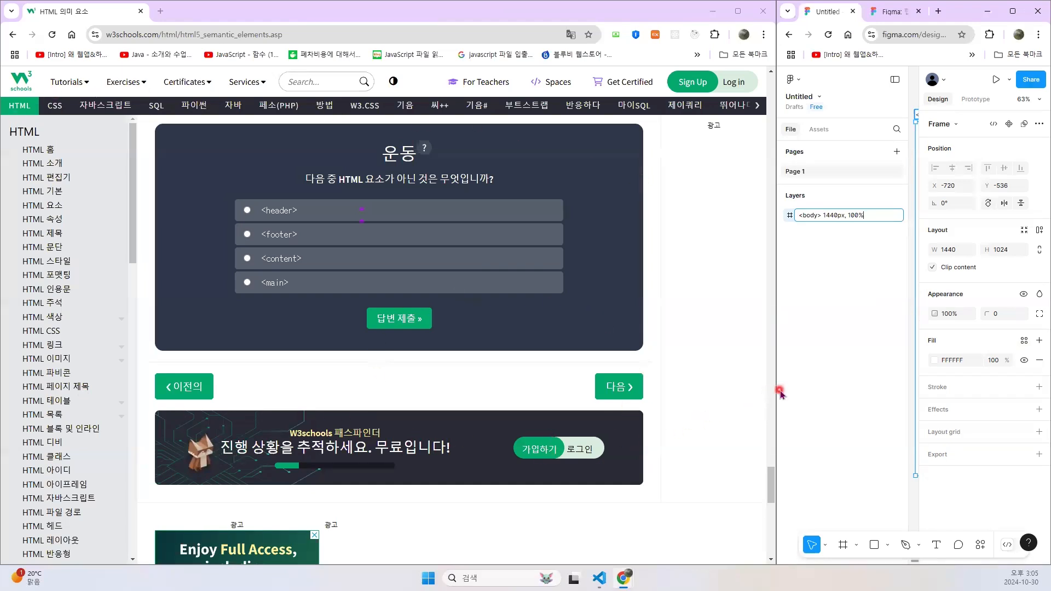
left_click_drag(776, 391, 773, 394)
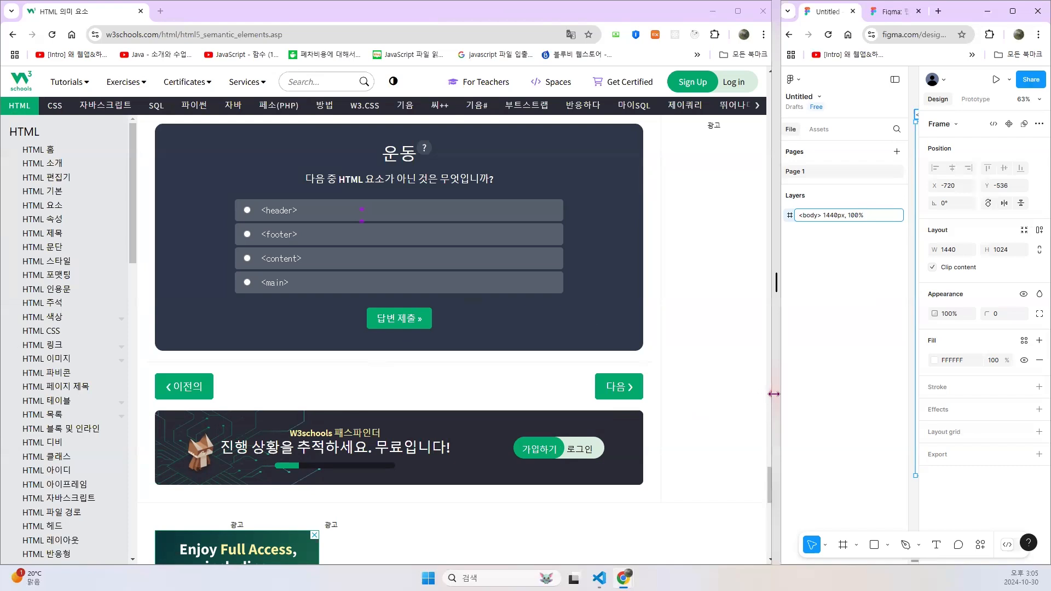
left_click_drag(773, 394, 353, 390)
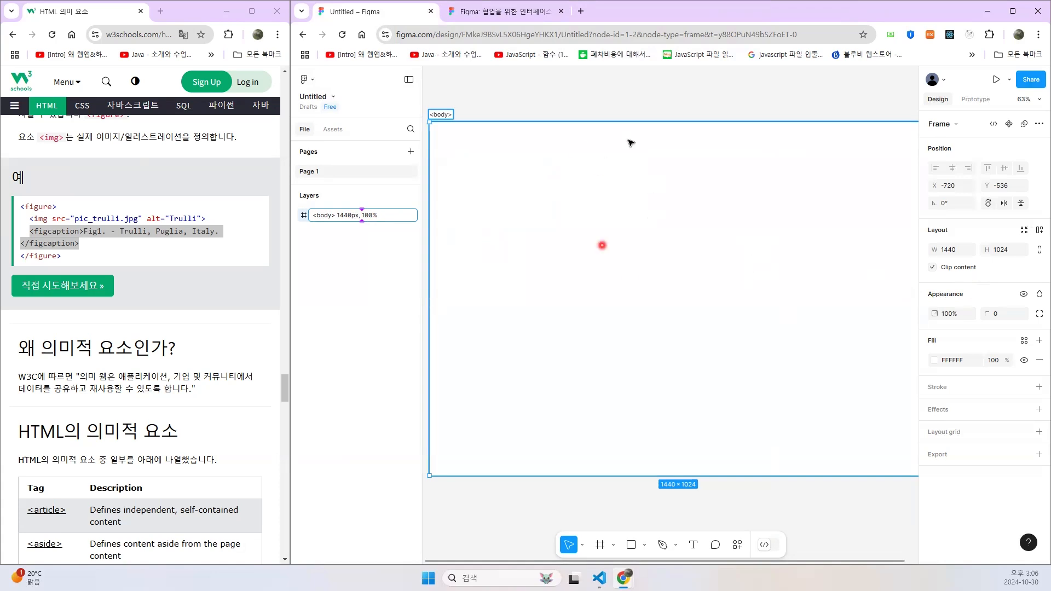
- Set the body frame's width to 1920 and its height to 1080
left_click(958, 253)
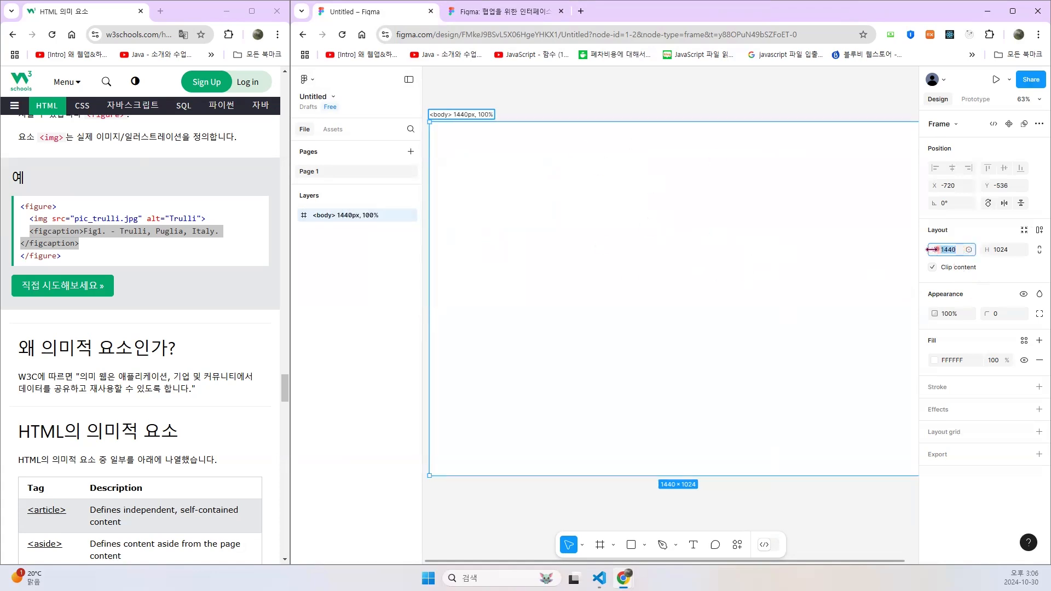
type("192")
left_click(997, 251)
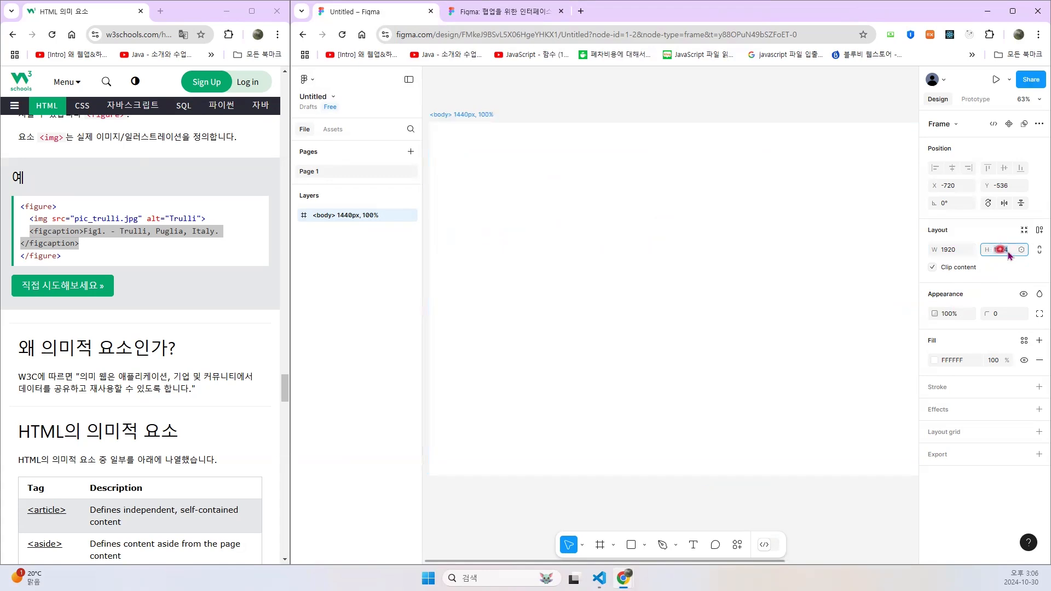
type("10")
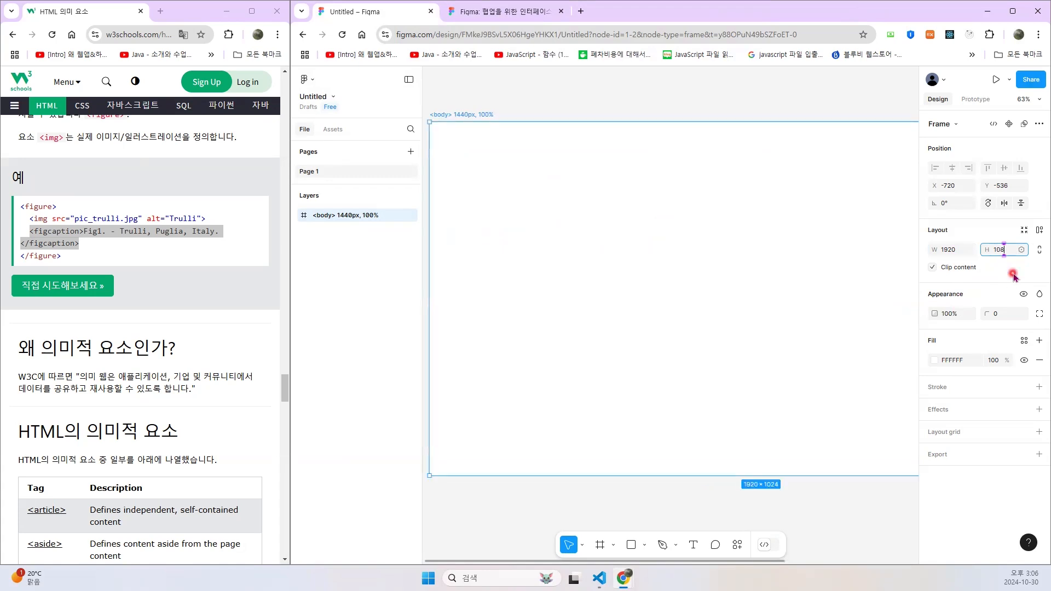
key("Return")
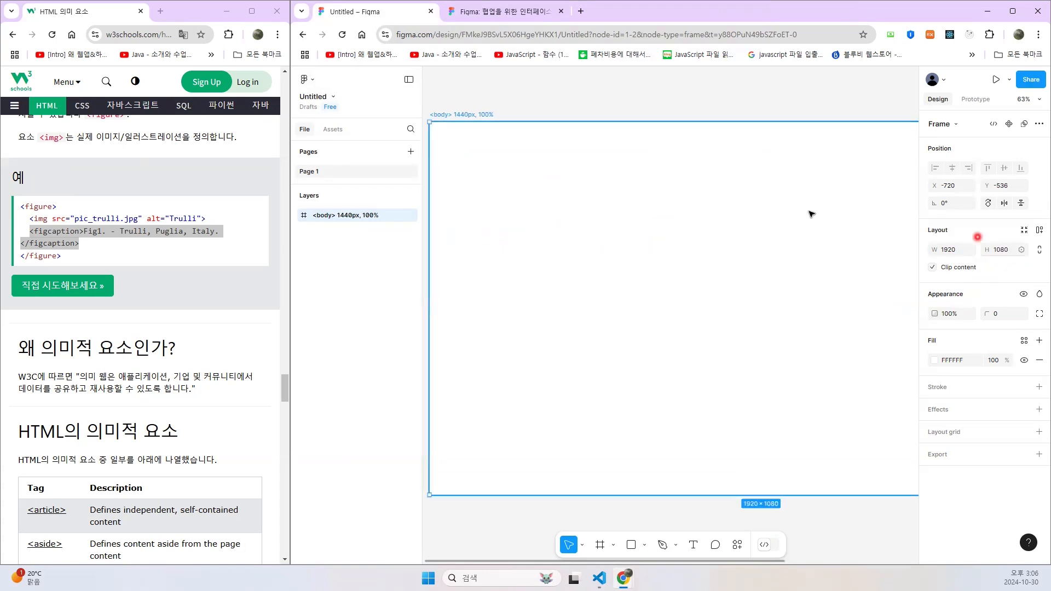
- Change the width in the frame's layer name so that it reads "<body> 1920px, 100%"
double_click(348, 218)
left_click(374, 217)
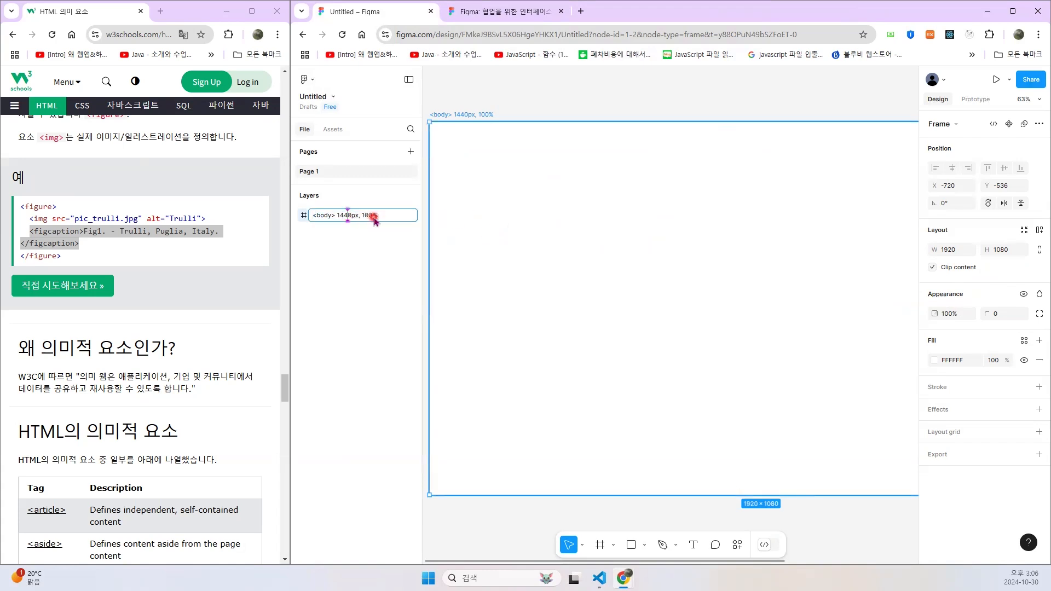
key("BackSpace")
key("BackSpace")
type("920")
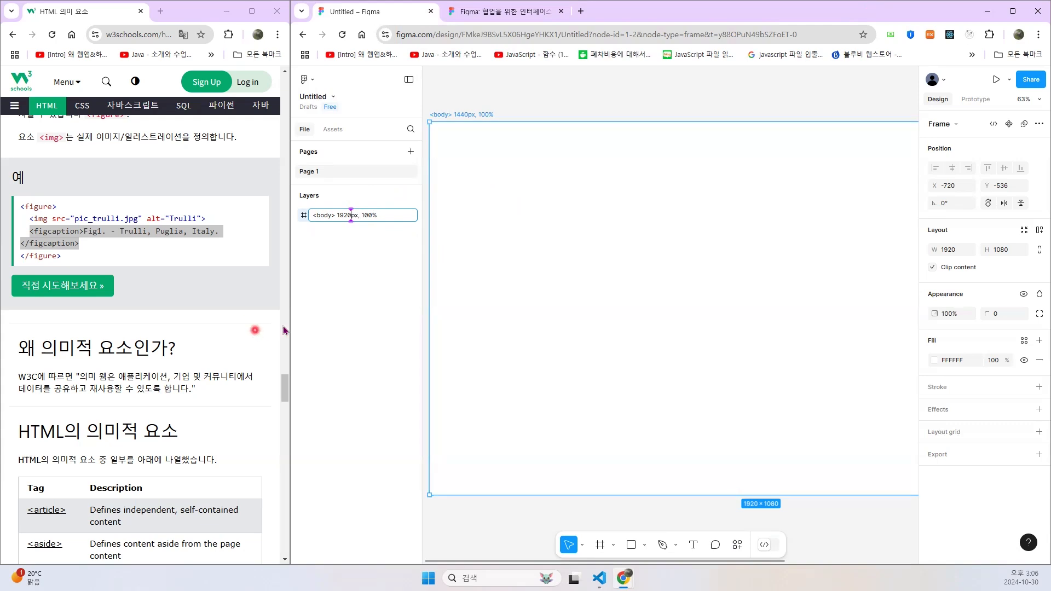
- Detach the Figma window from the split layout and widen it to the screen's left edge, over the W3Schools page
mouse_move(290, 324)
left_click_drag(290, 324, 289, 324)
left_click_drag(612, 22, 598, 41)
left_click_drag(279, 220, 279, 220)
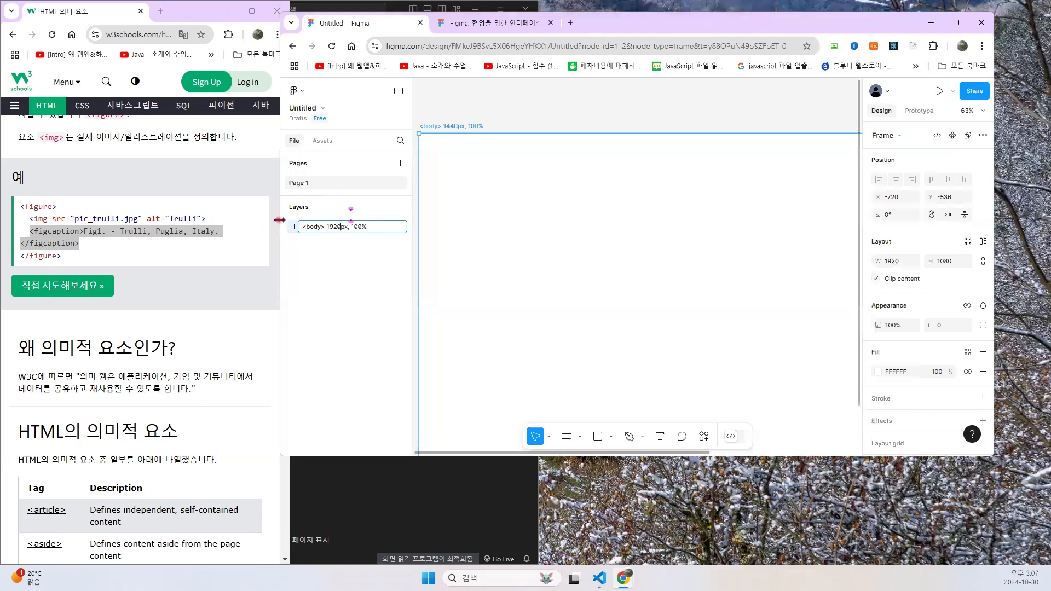
left_click_drag(279, 220, 0, 220)
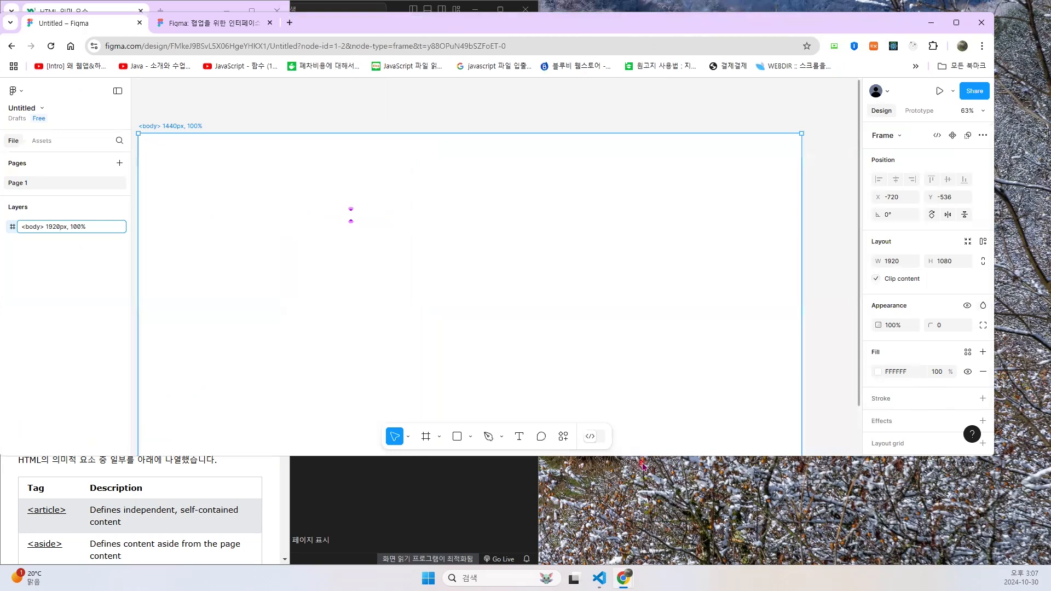
- Extend the Figma window downward and maximize it to fill the screen
left_click_drag(643, 457, 644, 556)
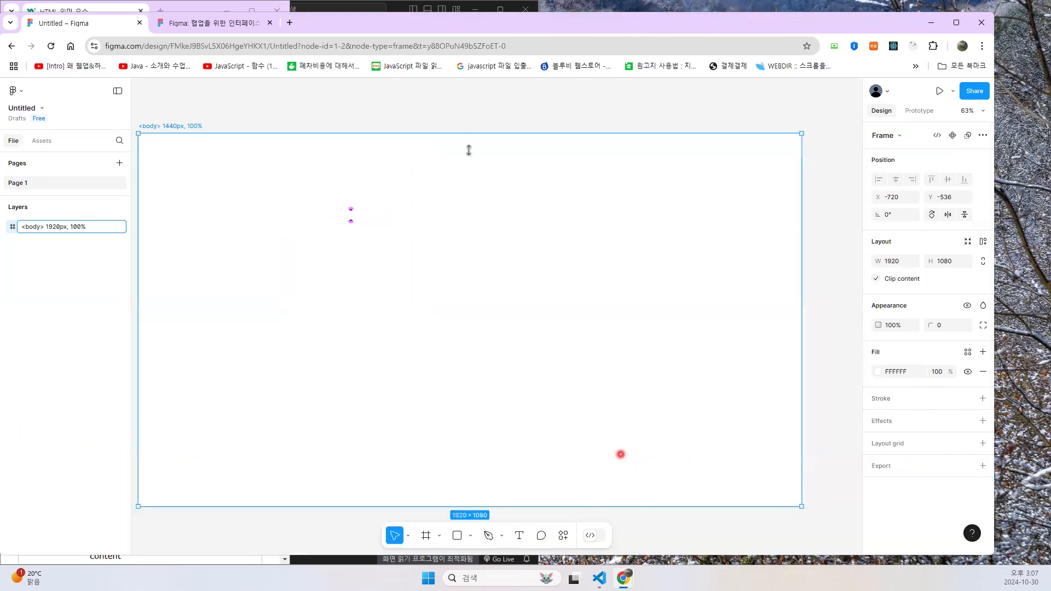
double_click(361, 29)
left_click(361, 35)
left_click(385, 160)
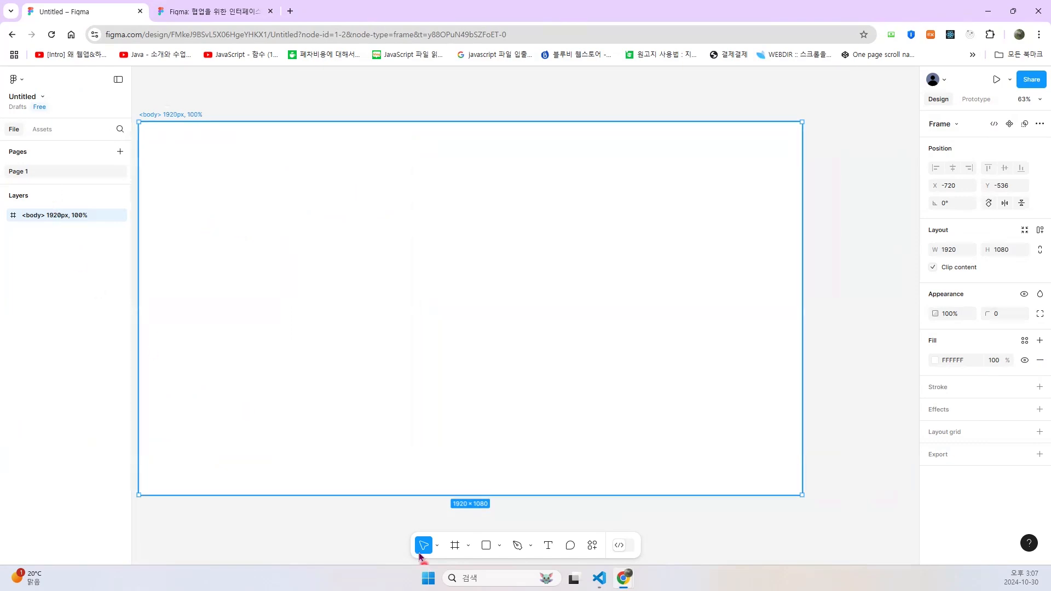
- Draw three stacked rectangles in the body frame: about 825 × 113, about 811 × 420 below it, and a shallow one beneath
left_click(486, 545)
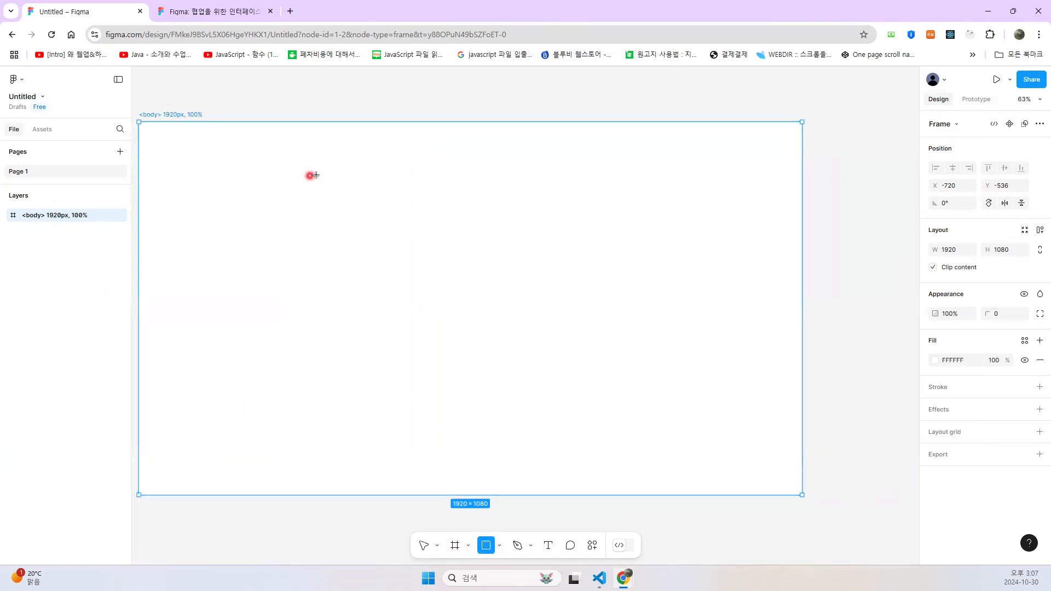
left_click_drag(306, 148, 421, 171)
left_click_drag(564, 184, 591, 187)
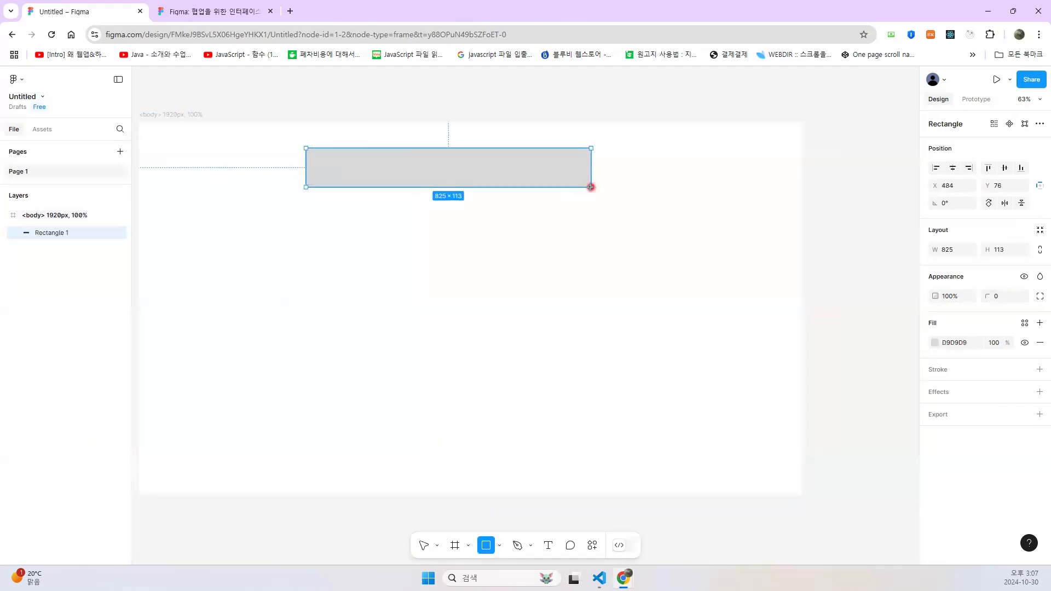
left_click_drag(304, 205, 592, 347)
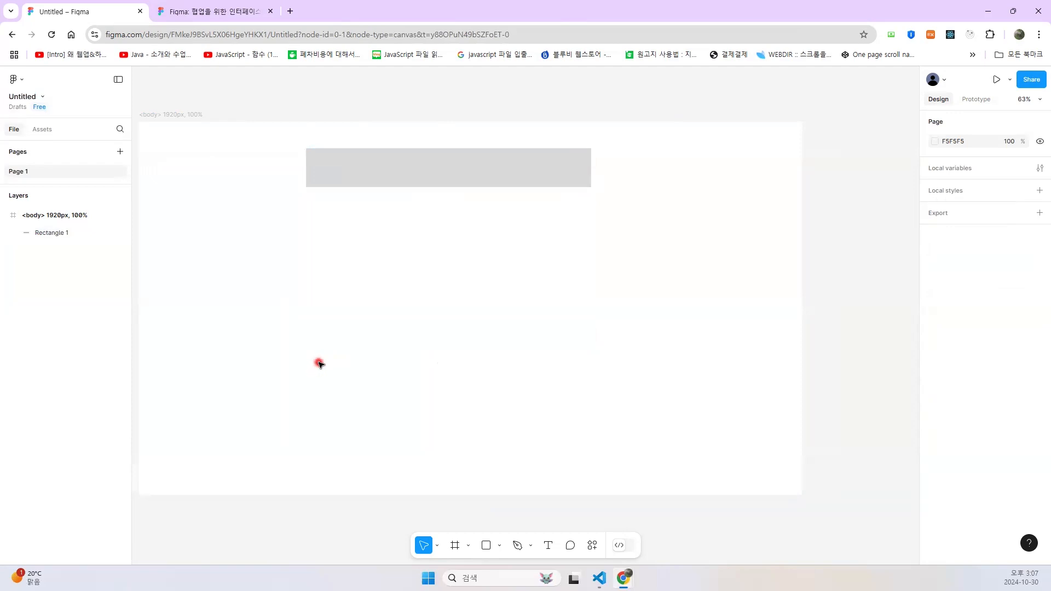
left_click_drag(318, 352, 414, 400)
left_click(486, 545)
left_click_drag(310, 212, 591, 356)
left_click(486, 546)
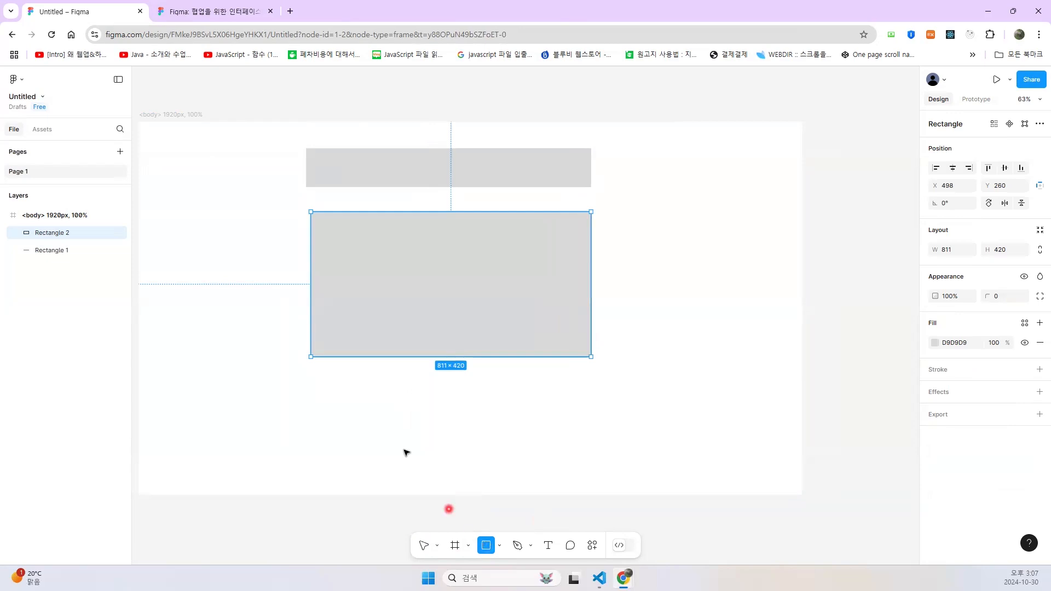
left_click_drag(314, 380, 585, 418)
- Draw a rectangle about 1145 × 958 in the body frame, large enough to enclose the three stacked rectangles
left_click_drag(277, 129, 608, 438)
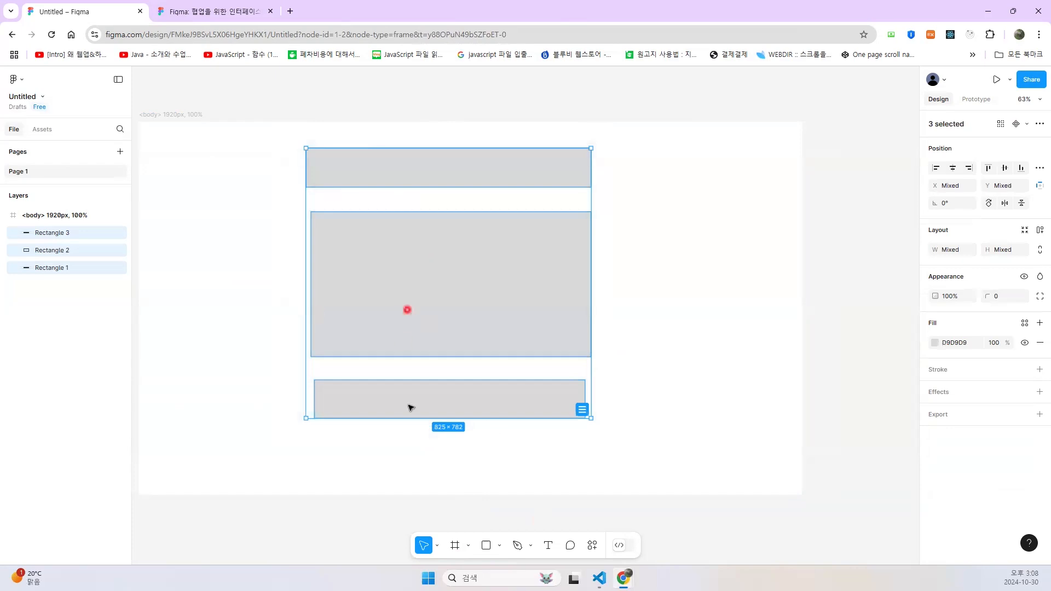
left_click(488, 546)
left_click(499, 546)
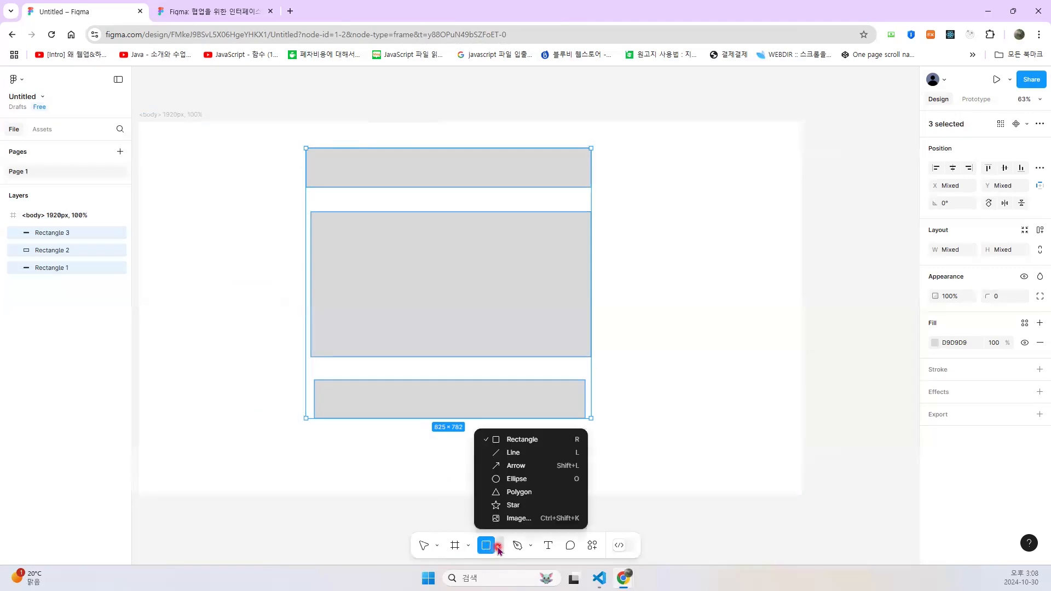
left_click(507, 436)
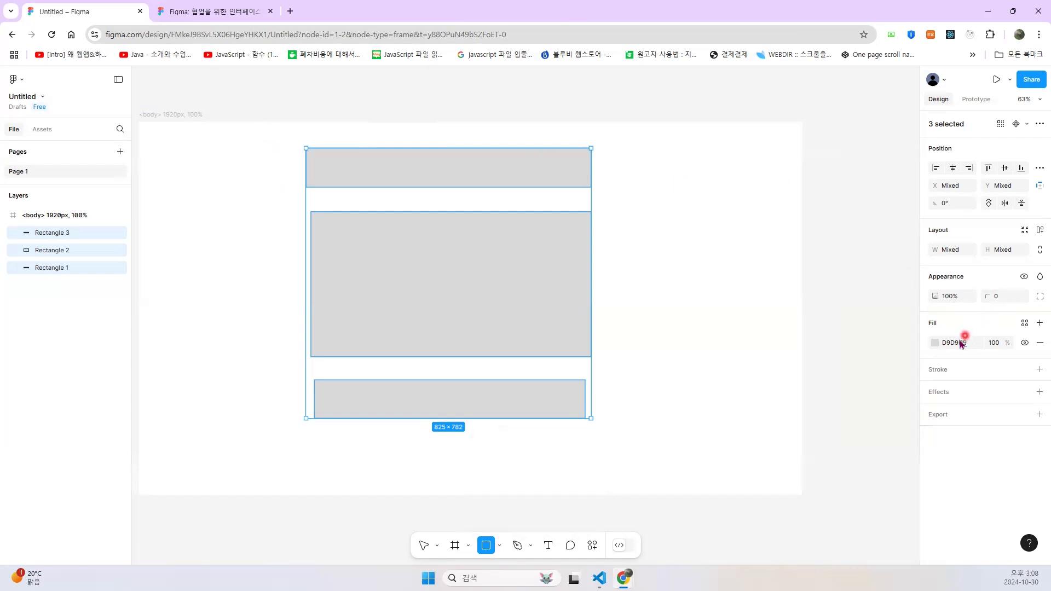
left_click(935, 343)
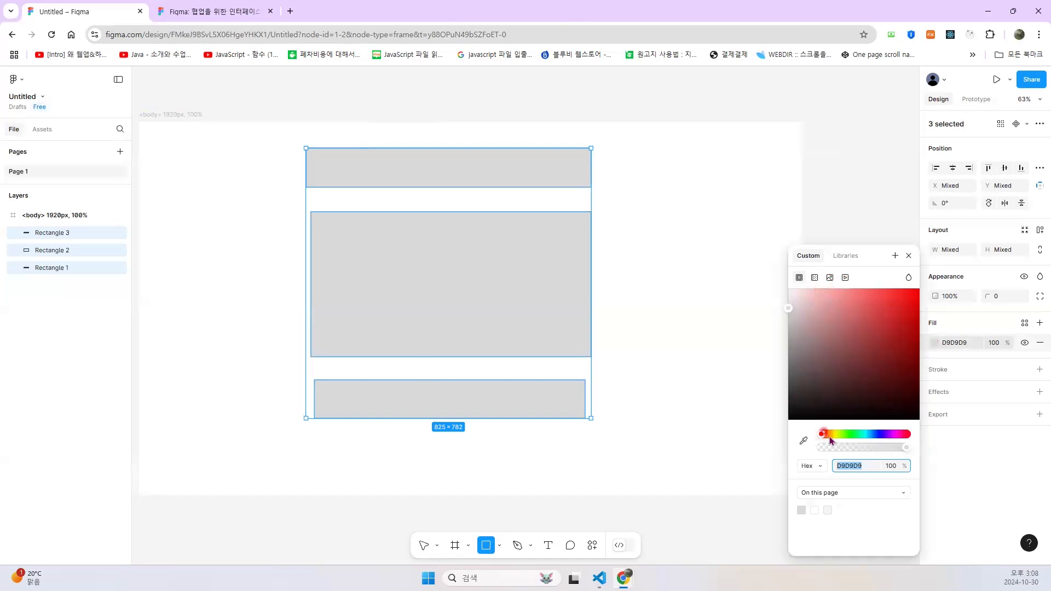
left_click_drag(904, 448, 947, 445)
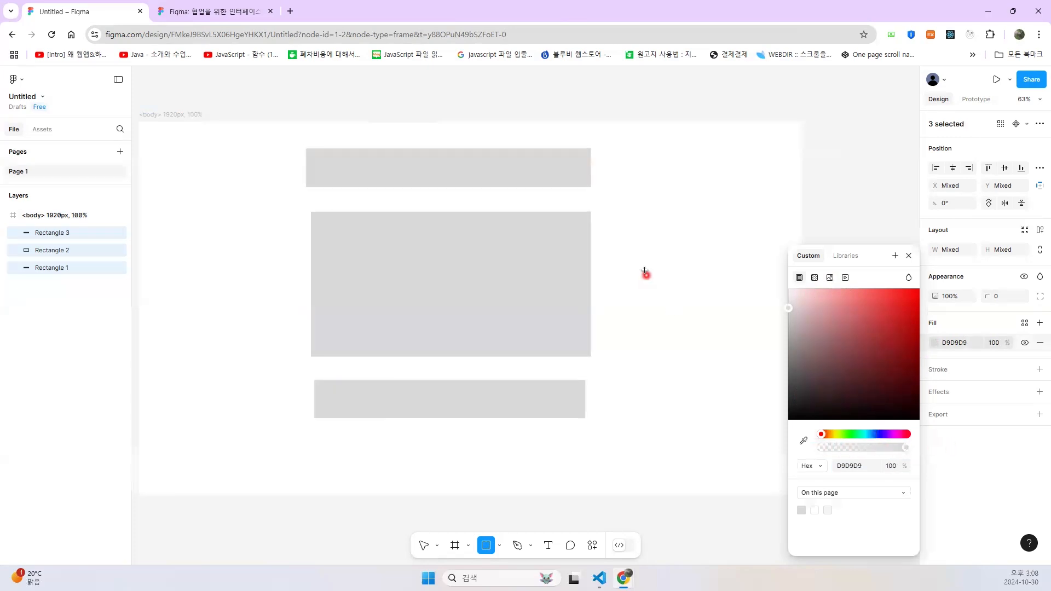
left_click(275, 139)
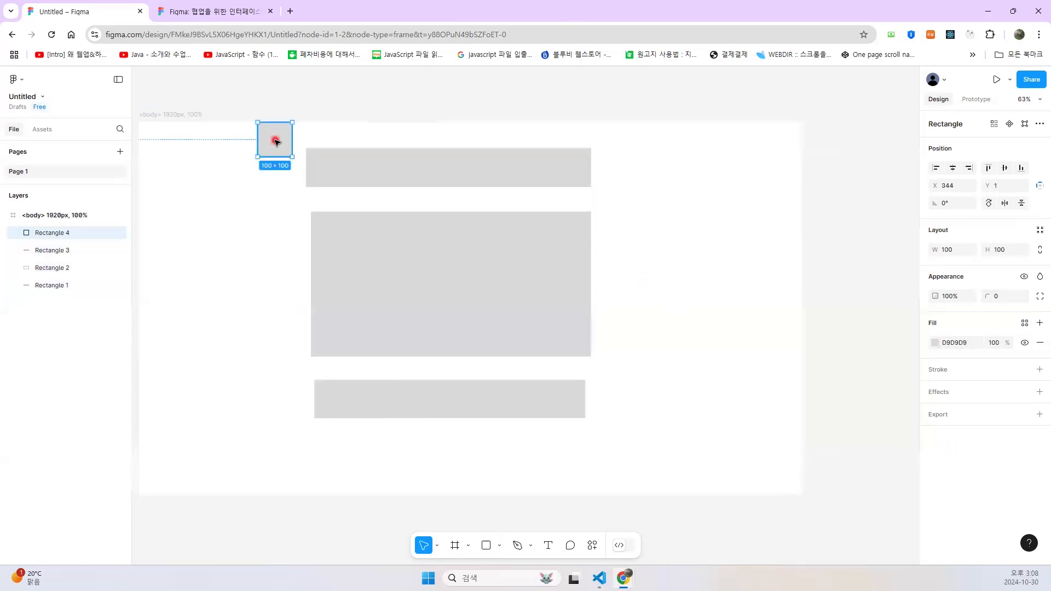
left_click_drag(293, 157, 652, 452)
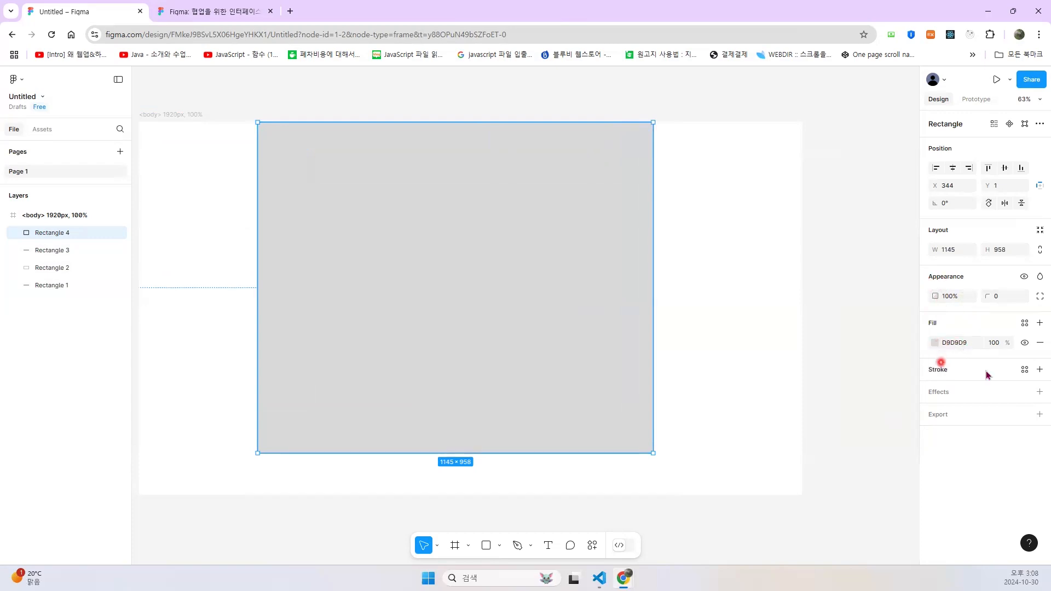
- Add a black 1 px inside stroke to the large rectangle and hide its fill
left_click(1038, 370)
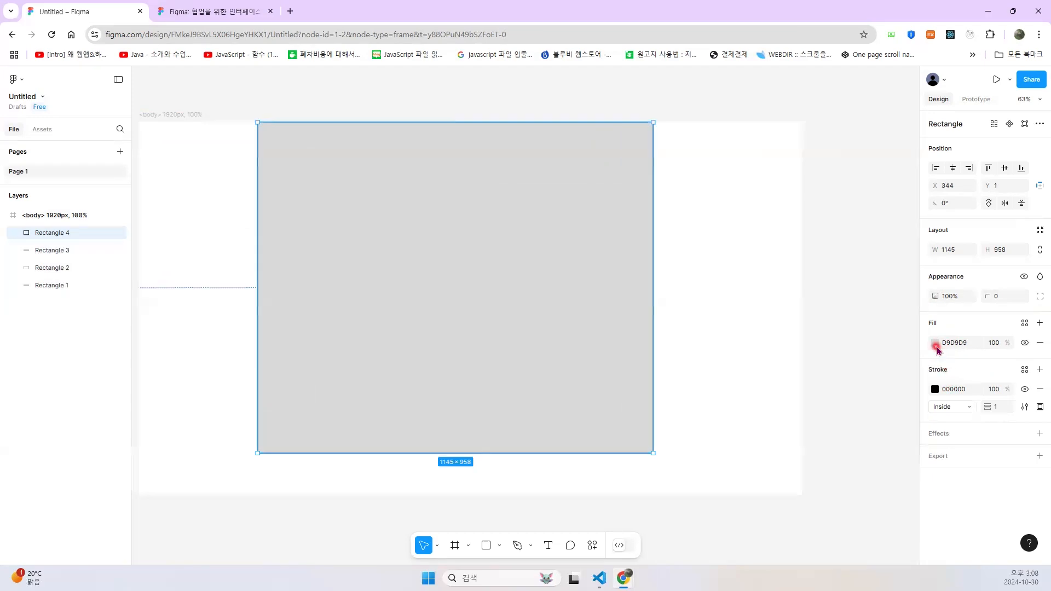
left_click(1026, 343)
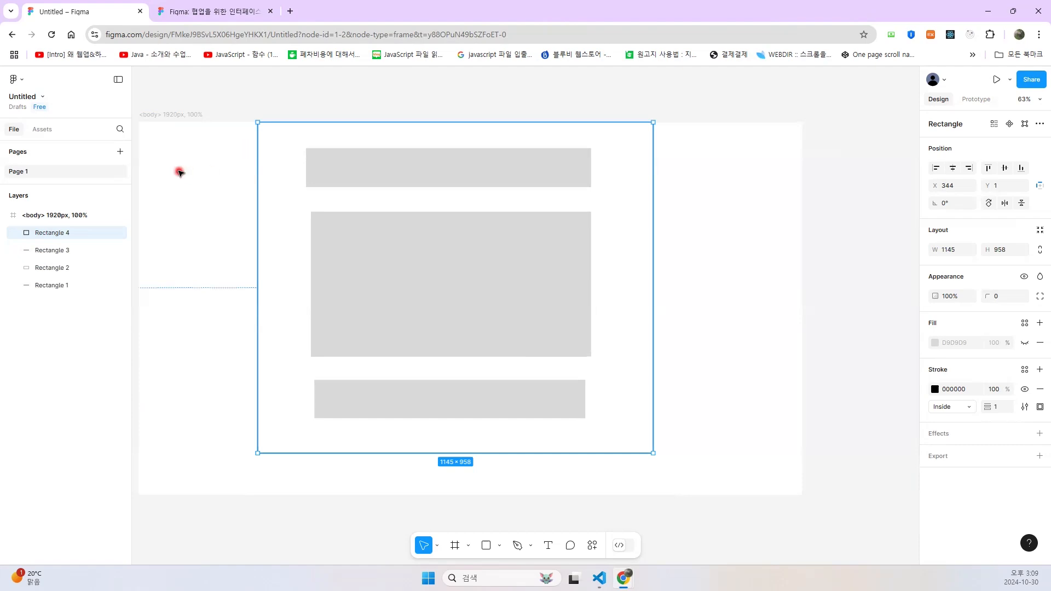
- Rename the large rectangle's layer to 전체그룹 <div id="full">
double_click(66, 234)
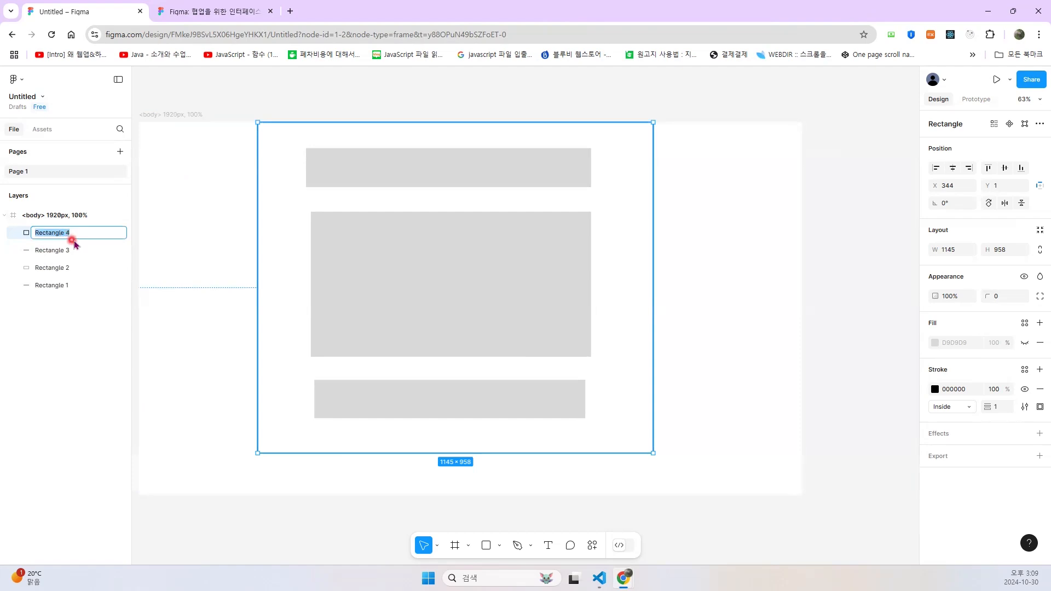
type("wj")
key("BackSpace")
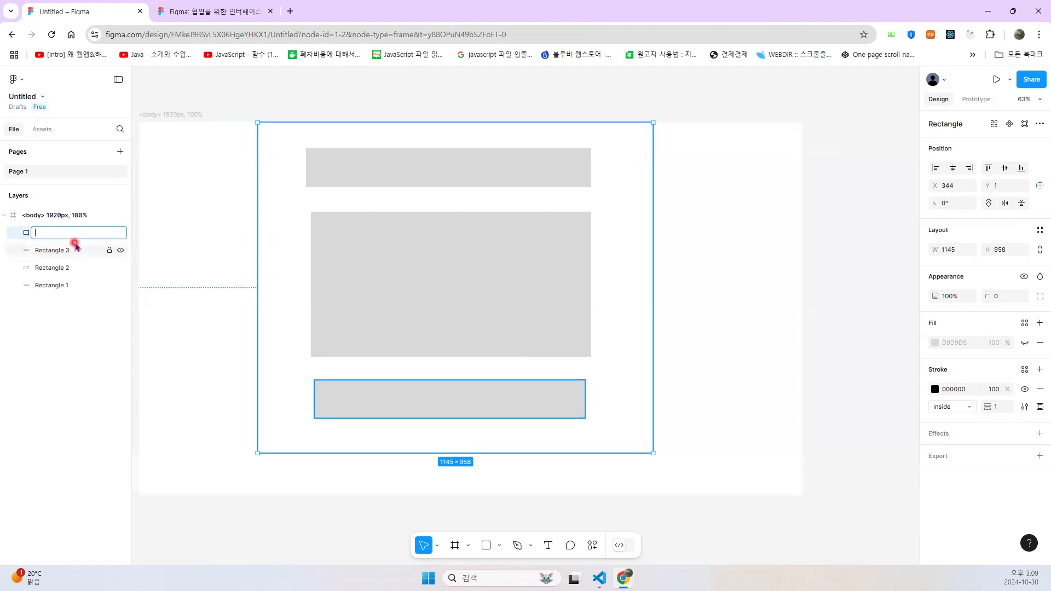
type("전체그룹 <div>")
key("Left")
type("id=\"\"")
key("Left")
type("full")
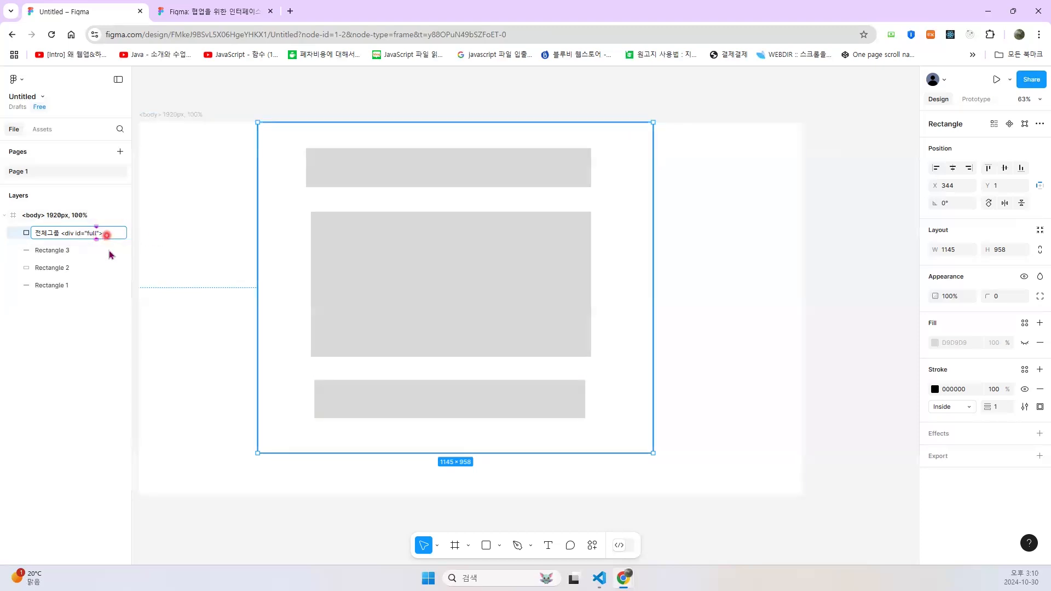
- Delete the three grey rectangles inside the outlined group rectangle
left_click(353, 183)
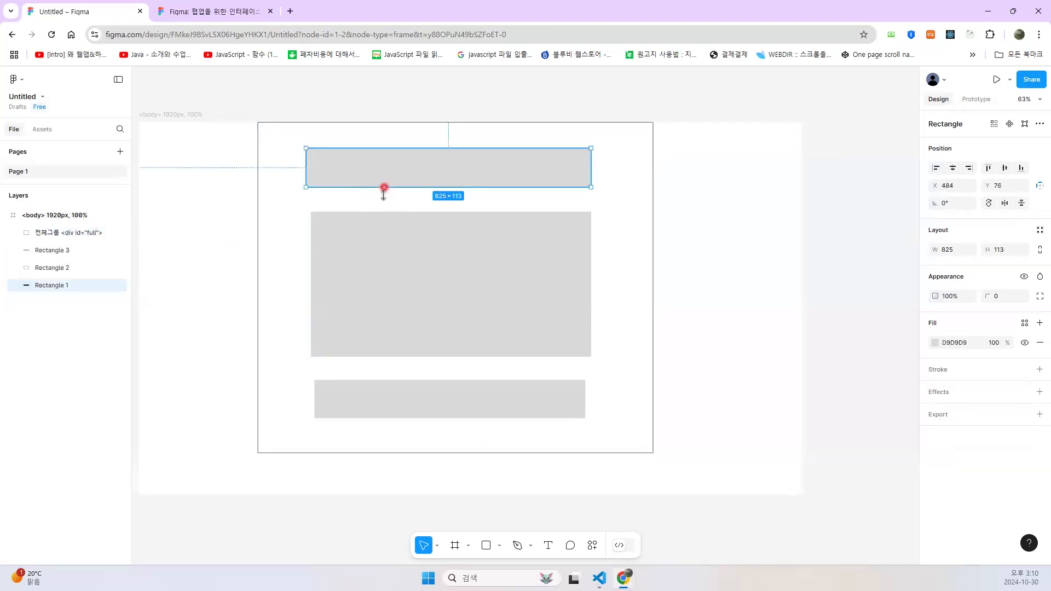
key("Delete")
left_click(397, 267)
key("Delete")
left_click(409, 394)
key("Delete")
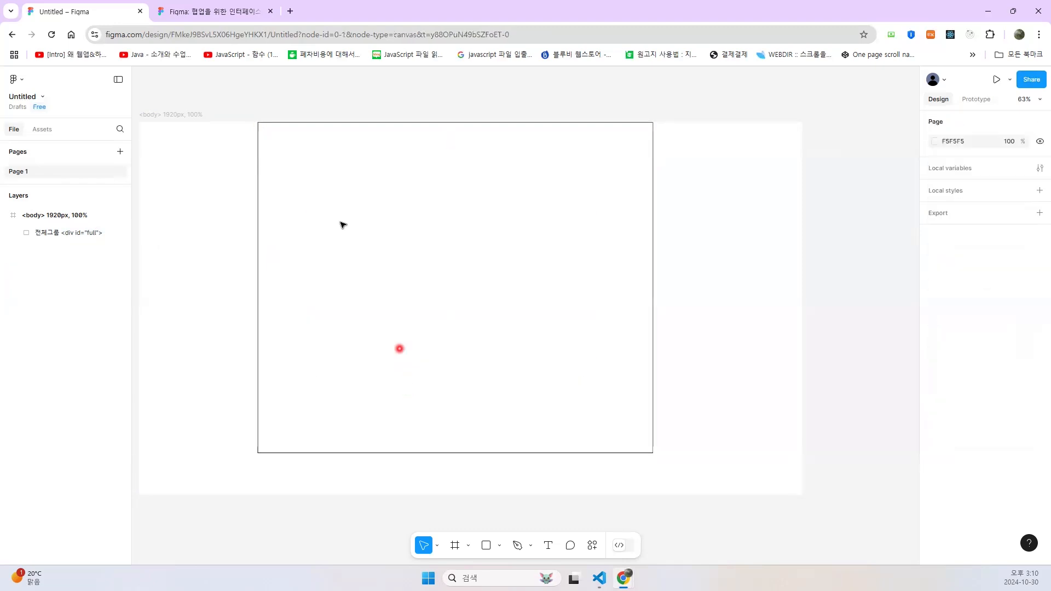
- Resize the 전체그룹 rectangle to 1440 × 1024 and centre it horizontally and vertically in the body frame
left_click(258, 205)
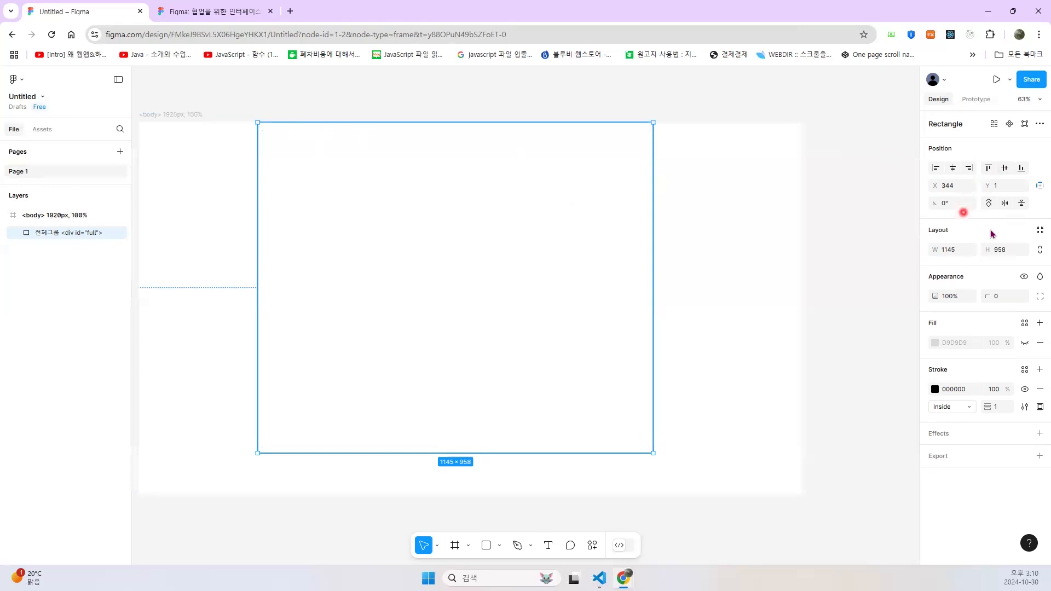
left_click(953, 252)
left_click_drag(952, 255, 933, 258)
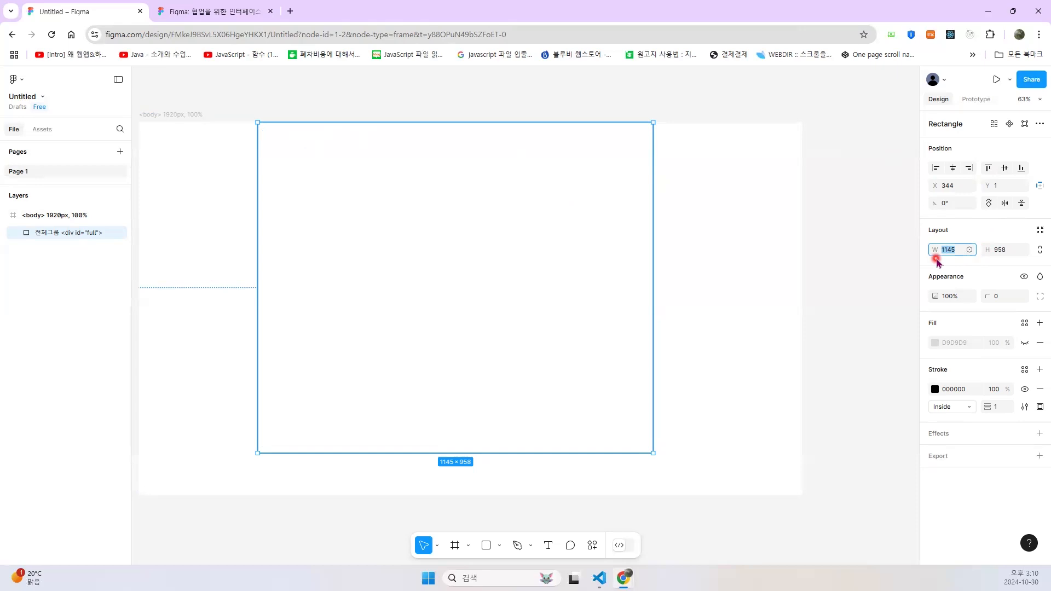
key("BackSpace")
type("1440")
key("Return")
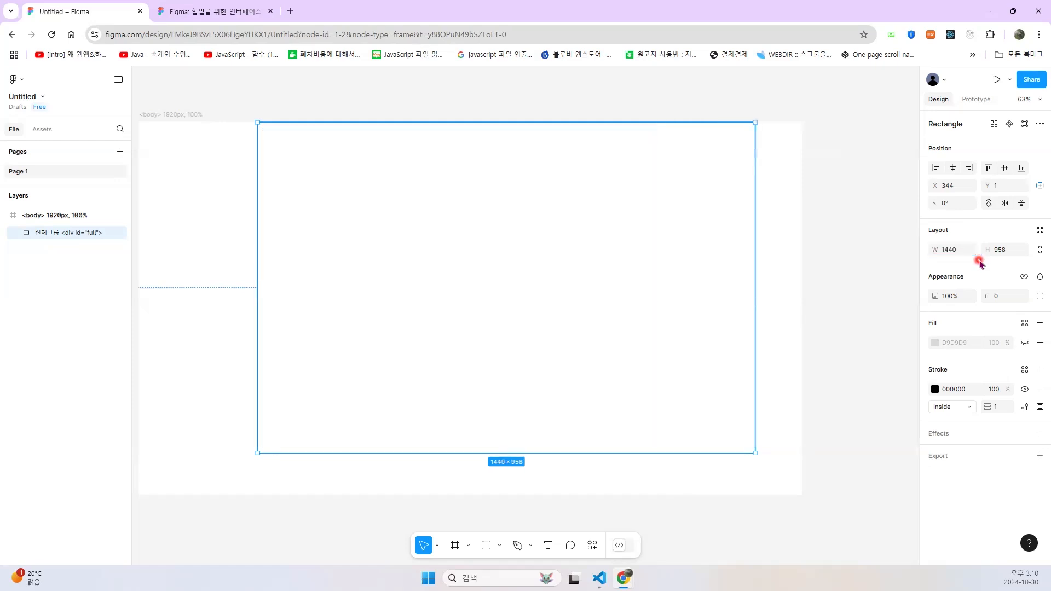
left_click(1001, 250)
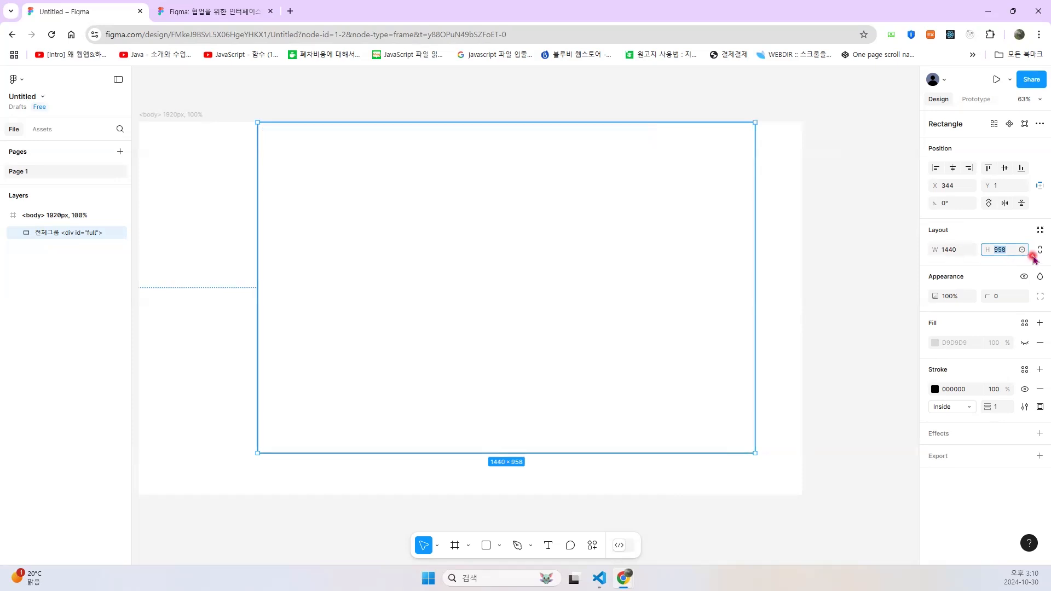
type("1024")
key("Return")
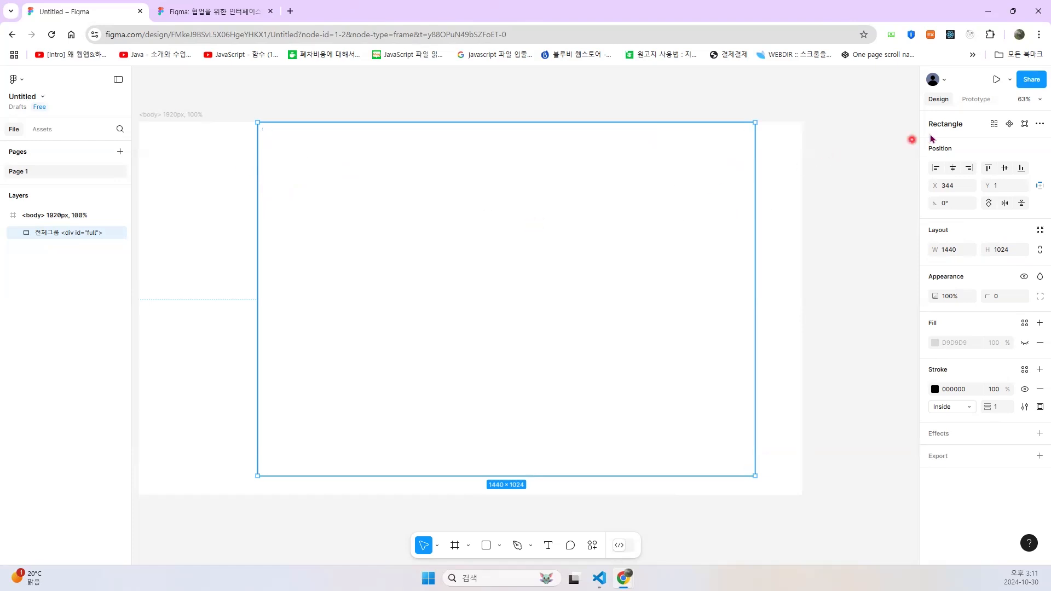
left_click(952, 168)
left_click(1006, 169)
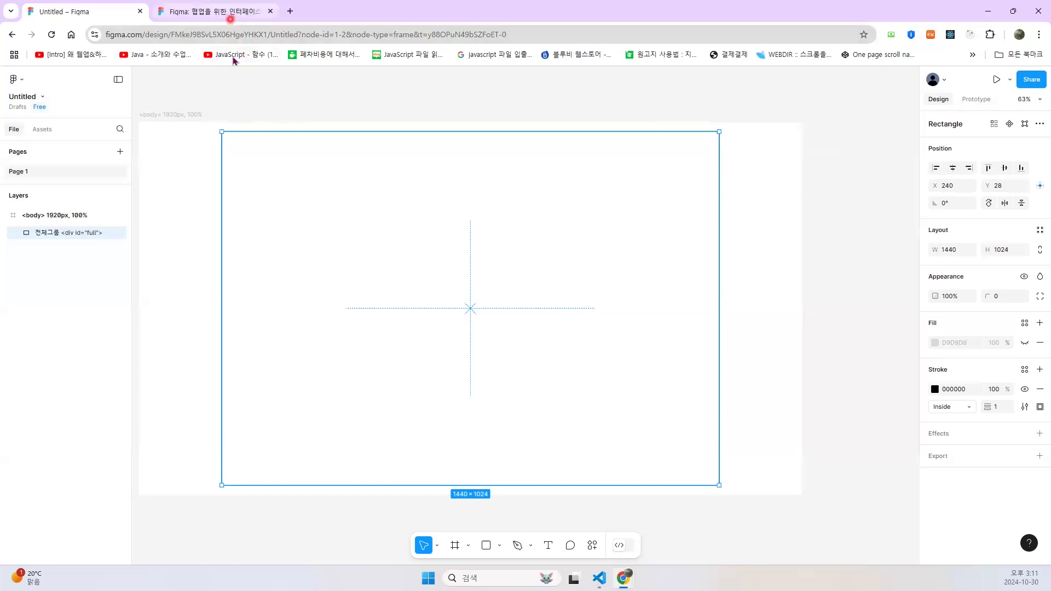
- Bring up the W3Schools semantic elements page for reference, and return to the Figma file
left_click(599, 577)
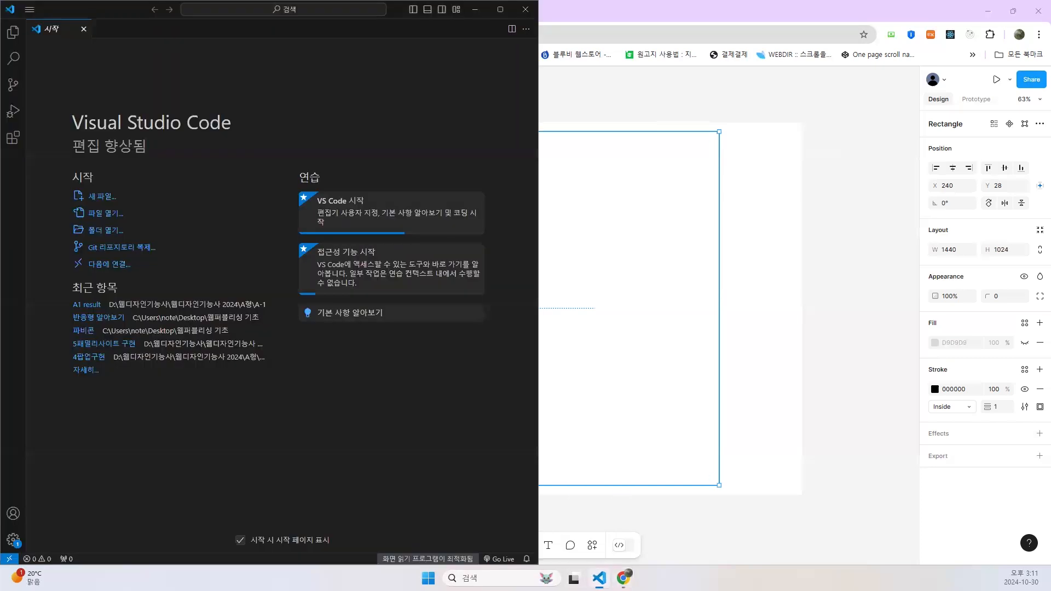
left_click(599, 577)
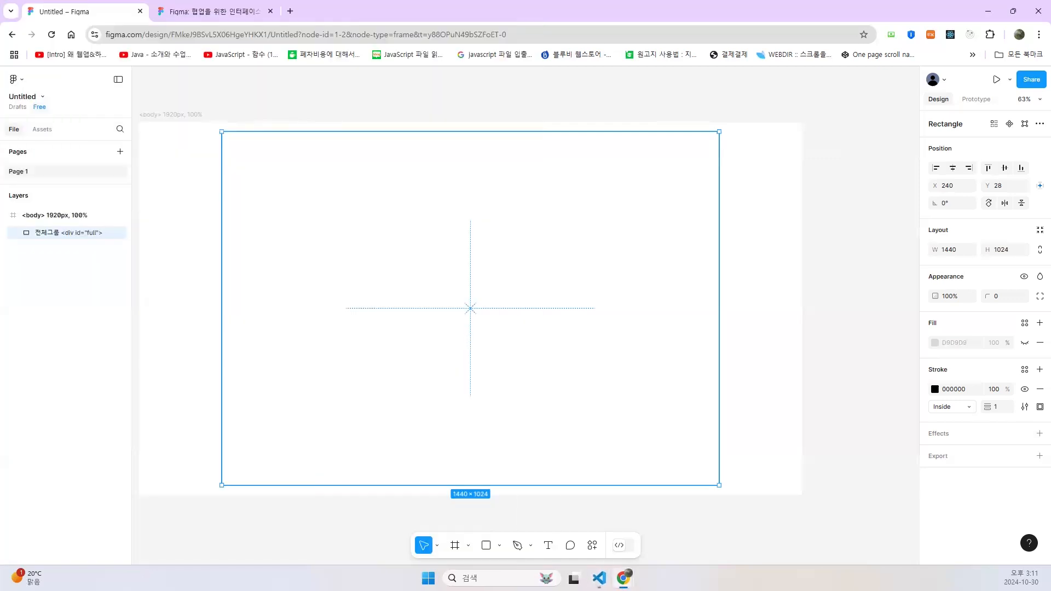
mouse_move(623, 578)
left_click(683, 525)
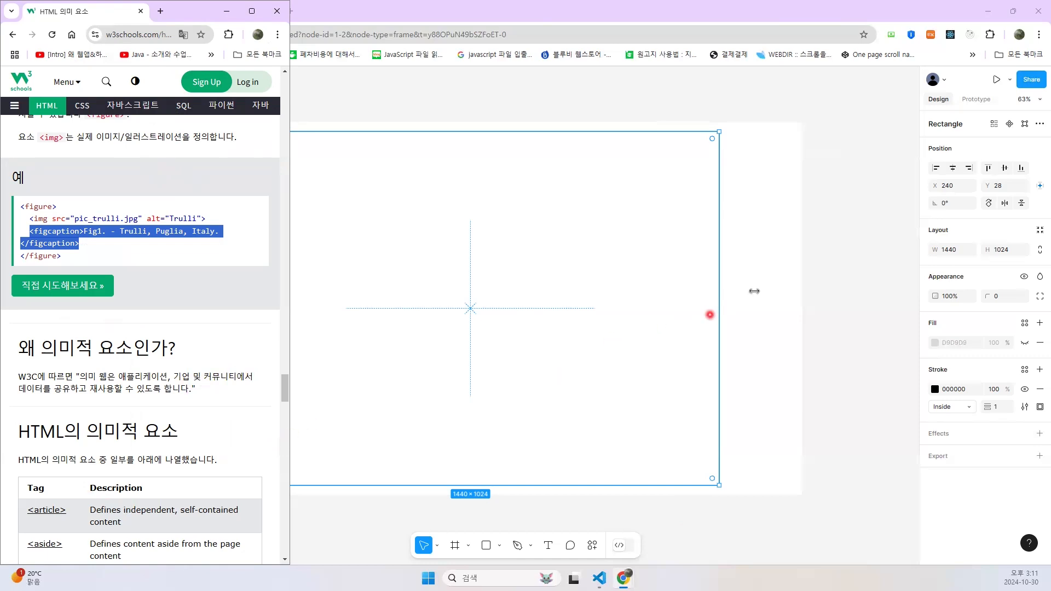
left_click(791, 285)
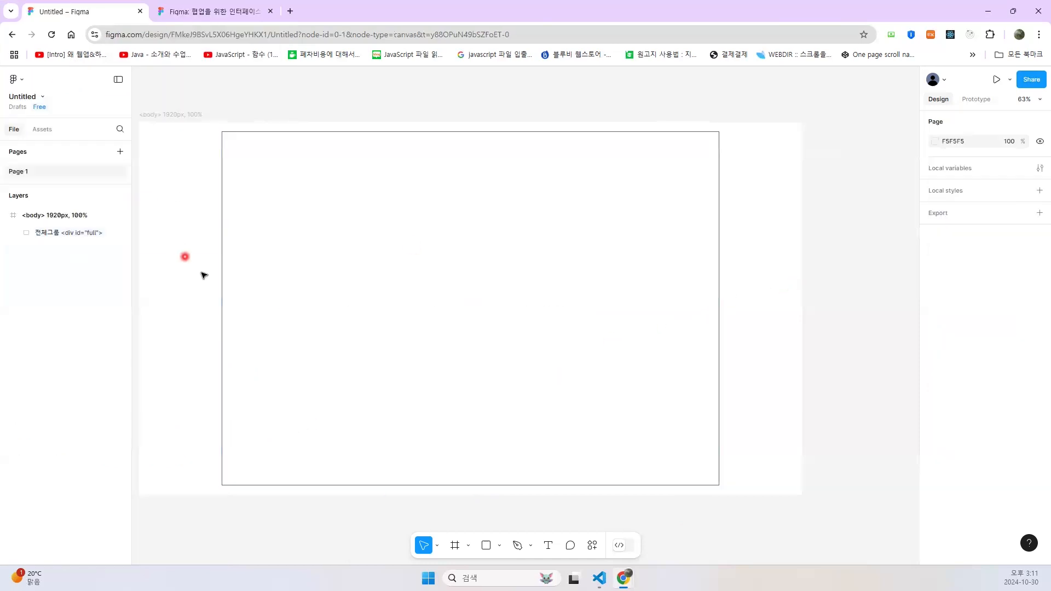
- Draw a rectangle about 1363 × 129 along the upper edge of the 전체그룹 rectangle and name its layer <header>
left_click(486, 546)
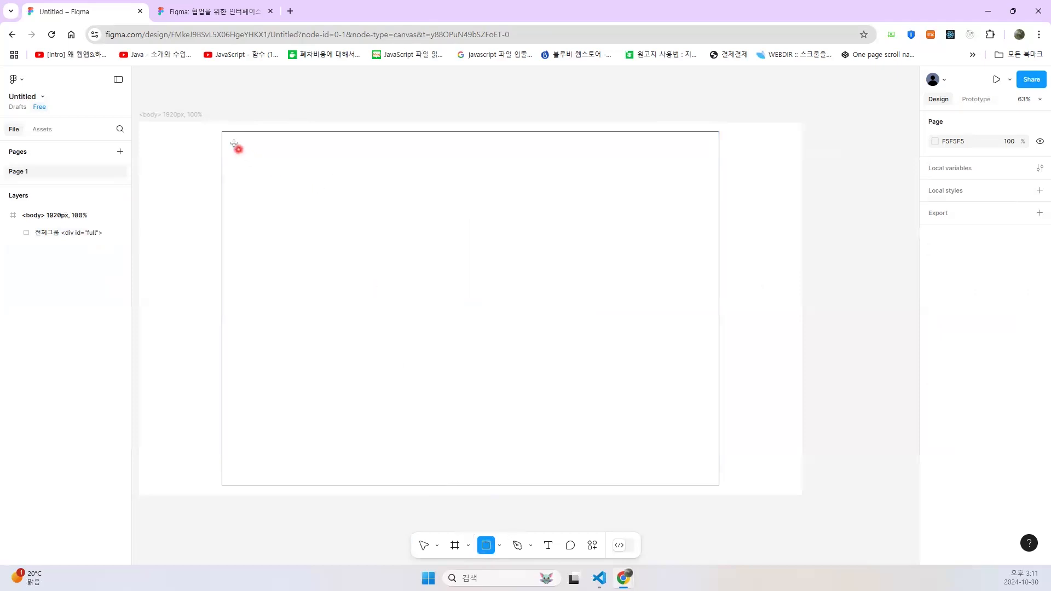
left_click_drag(232, 139, 702, 185)
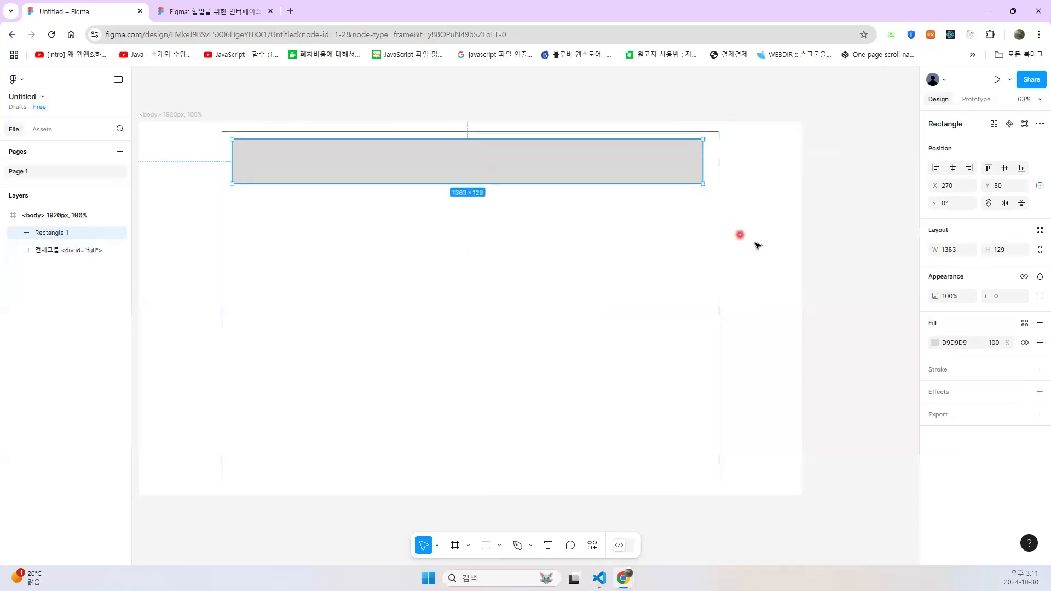
double_click(70, 235)
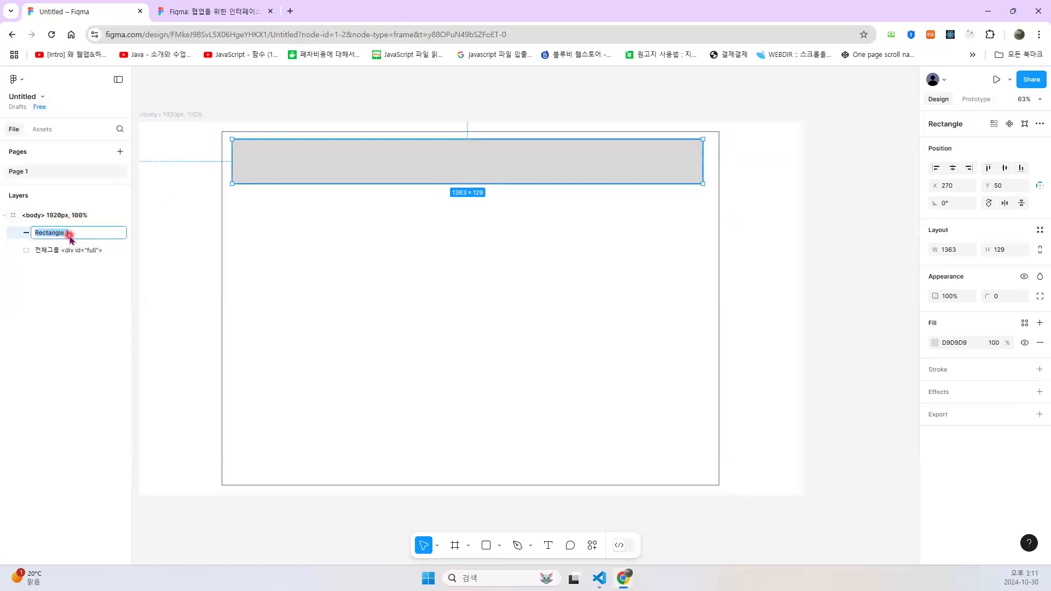
type("<header>")
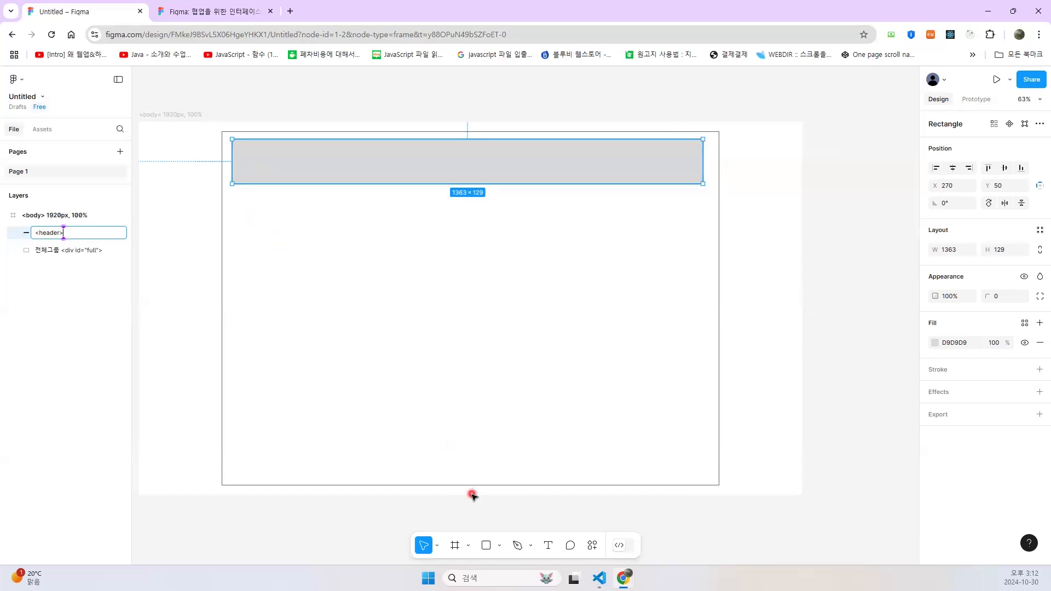
- Draw a rectangle below the header and adjust its edges to match the header's width, at about 1363 × 645
left_click(487, 546)
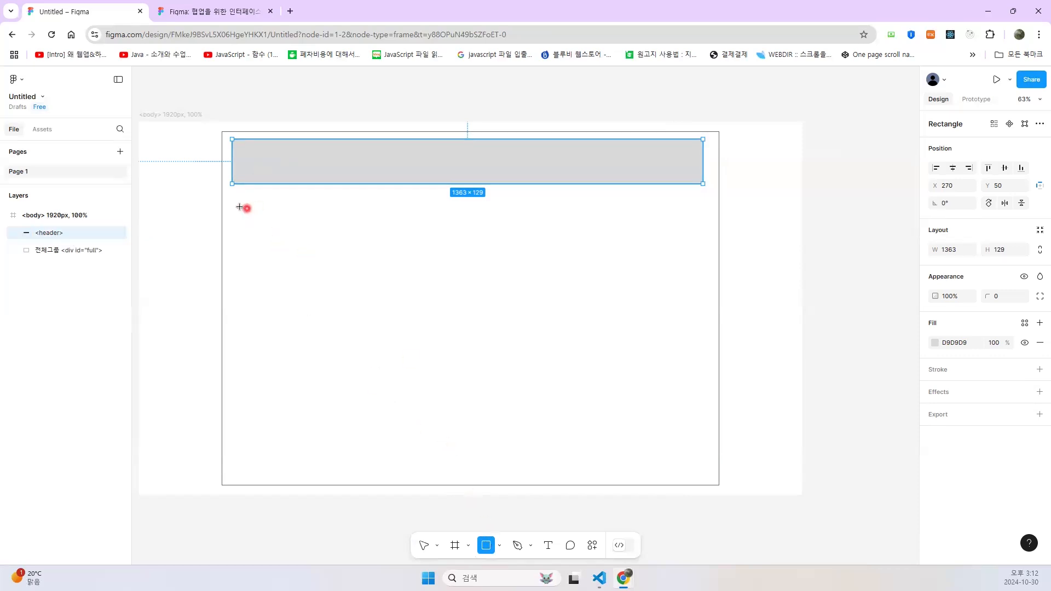
mouse_move(234, 207)
left_mouse_down()
mouse_move(494, 389)
mouse_move(703, 425)
left_mouse_up()
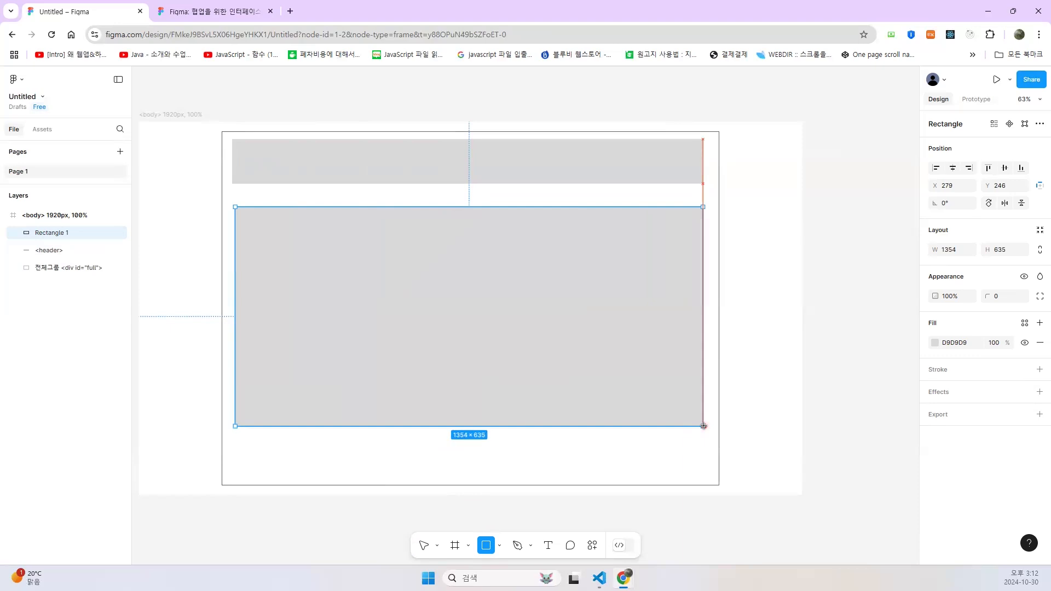
left_click_drag(703, 426, 702, 420)
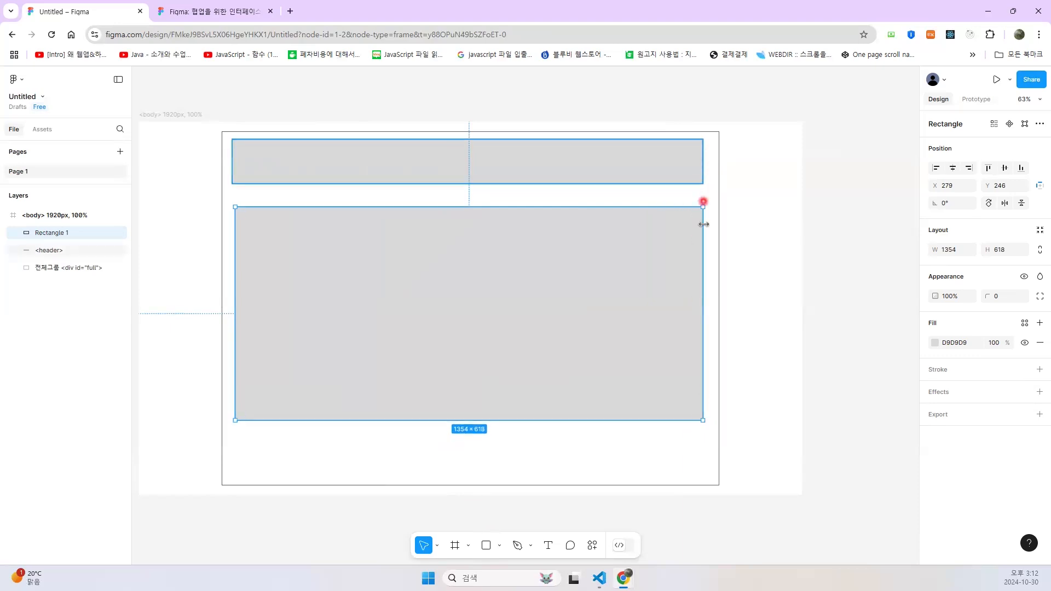
left_click_drag(240, 290, 232, 297)
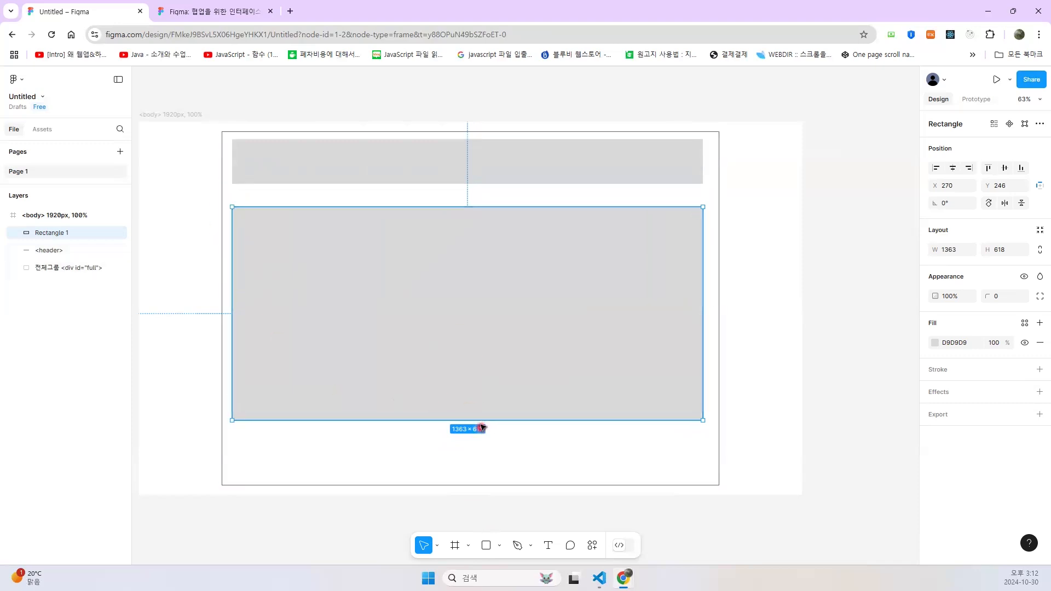
mouse_move(482, 423)
left_mouse_down()
mouse_move(484, 445)
mouse_move(483, 428)
left_mouse_up()
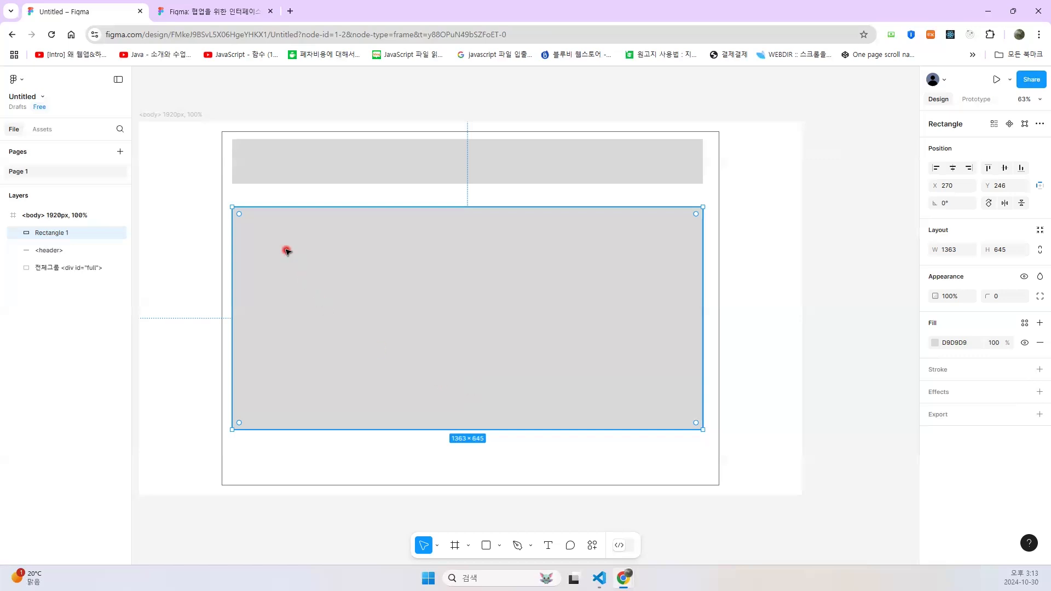
- Name the rectangle below the header <div id="contents"> and adjust it to sit closer to the header at about 1363 × 698
double_click(49, 234)
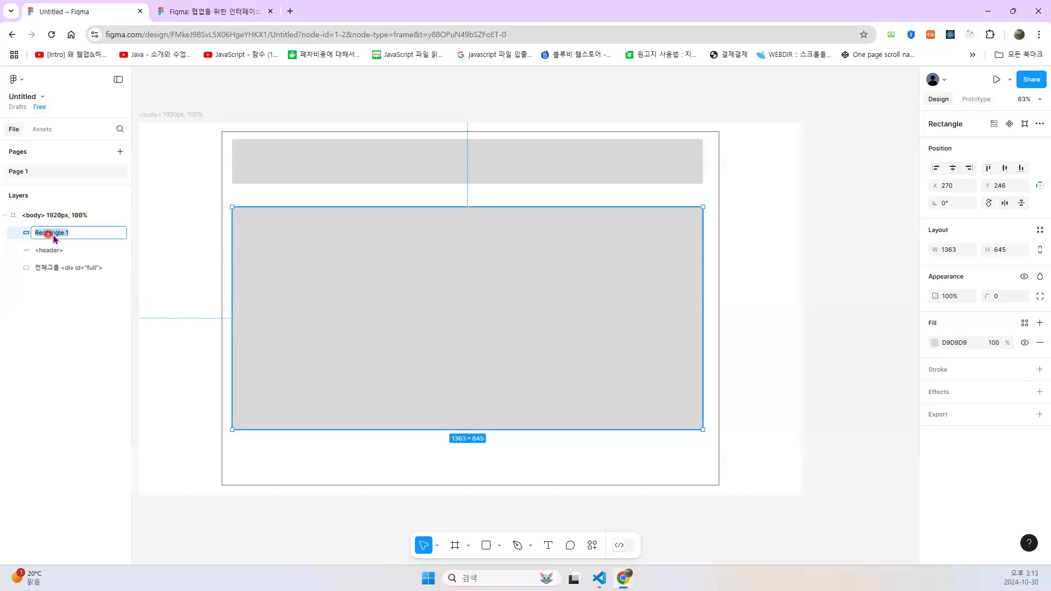
type("s")
key("BackSpace")
type("<section>")
key("BackSpace")
key("BackSpace")
key("BackSpace")
key("BackSpace")
key("BackSpace")
key("BackSpace")
key("BackSpace")
key("BackSpace")
type("div id=\"contents\">")
left_click_drag(413, 260, 415, 250)
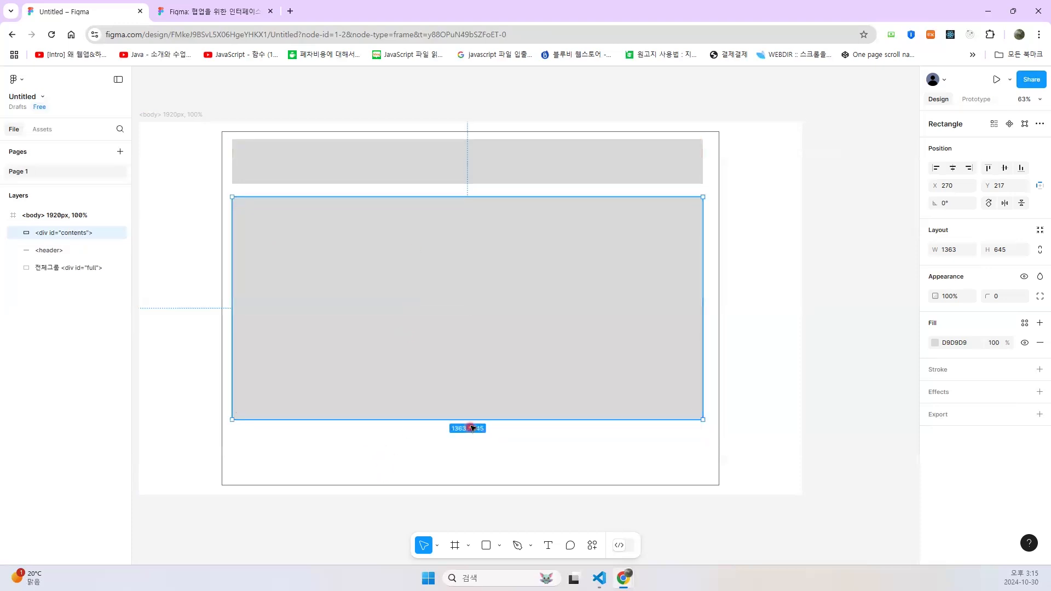
left_click_drag(471, 420, 475, 438)
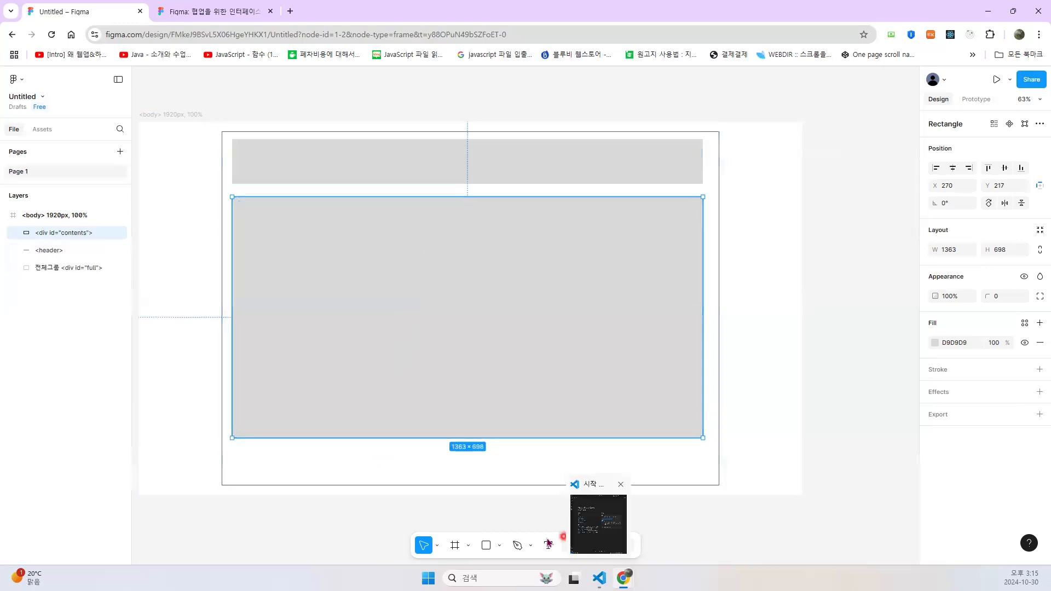
- Draw a rectangle about 1363 × 76 below the contents rectangle, matching its width, and name its layer <footer>
left_click(486, 545)
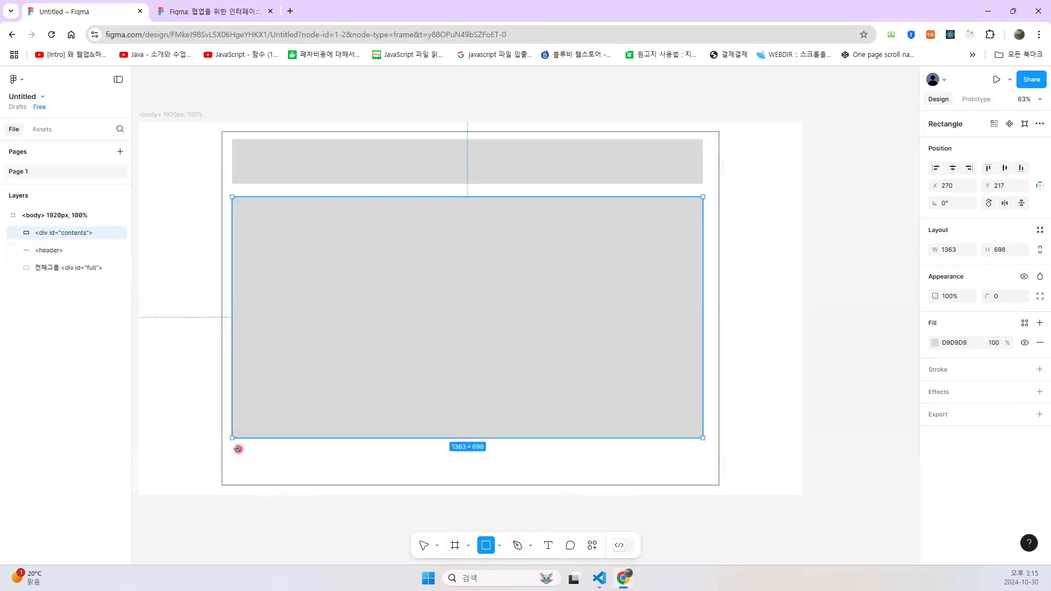
left_click_drag(235, 450, 567, 464)
left_click_drag(632, 472, 703, 476)
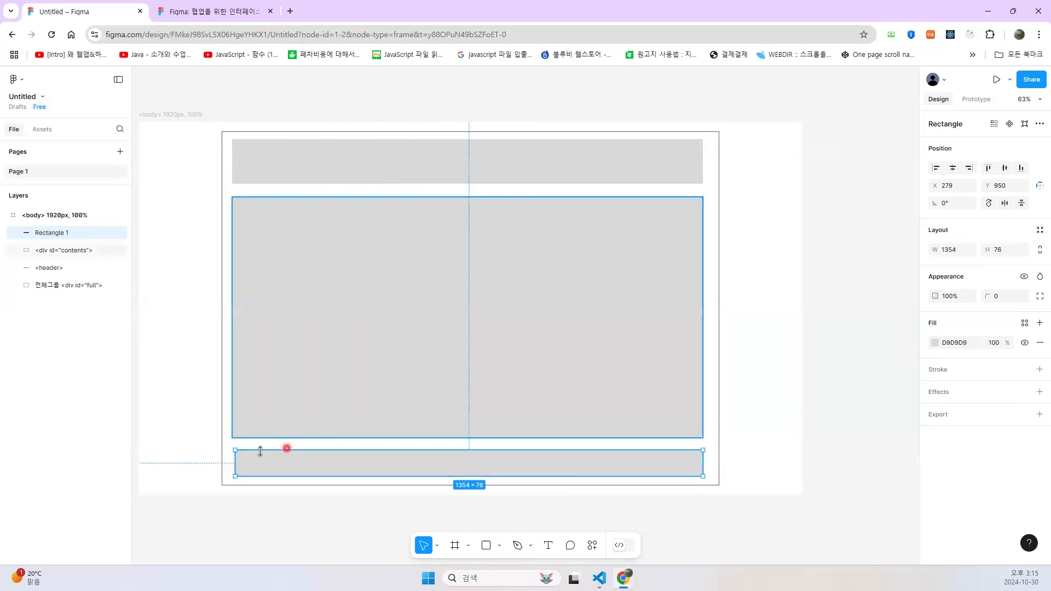
left_click_drag(234, 462, 230, 463)
double_click(41, 232)
type("<footer>")
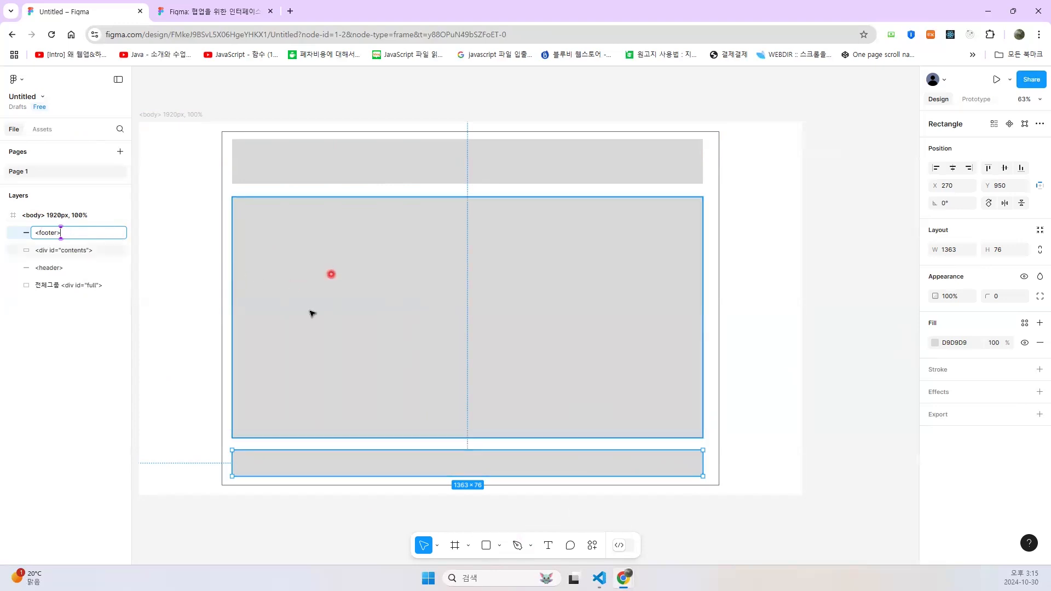
left_click(180, 273)
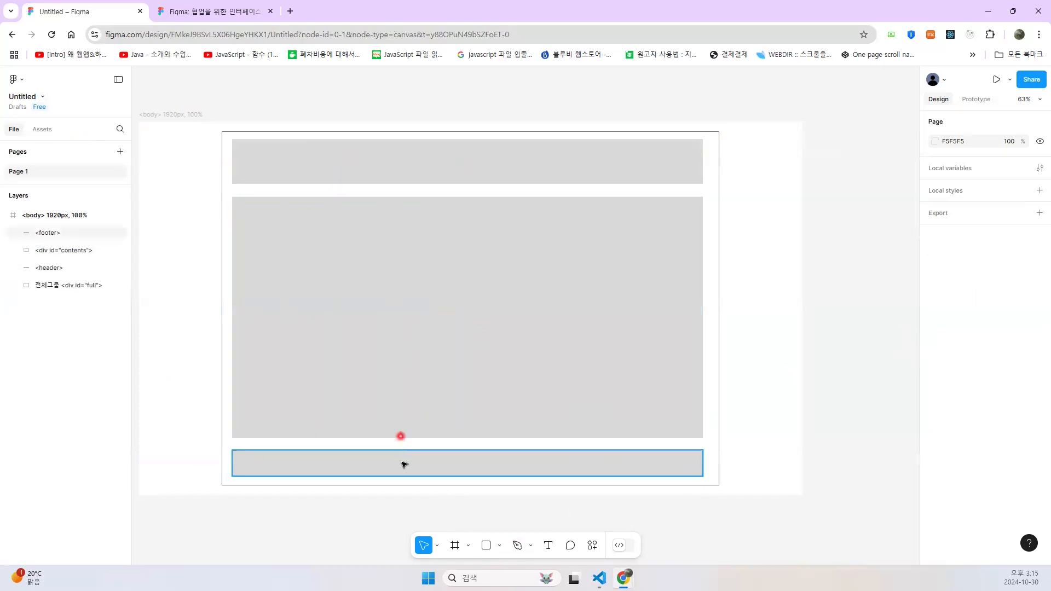
- Draw a rectangle about 139 × 84 at the left end of the header and fill it with pink FD9595
left_click(361, 160)
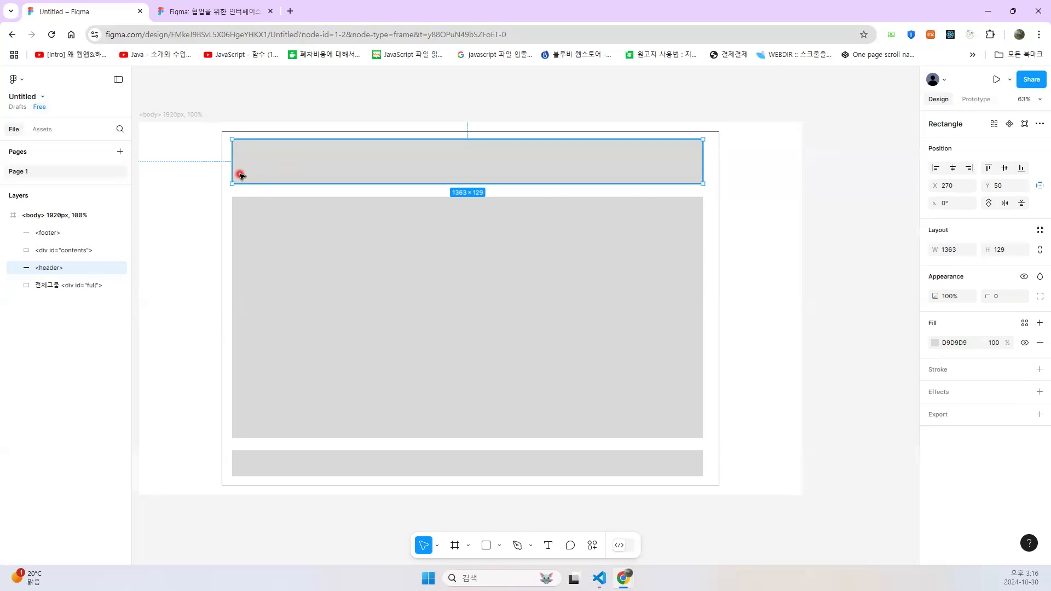
left_click(482, 546)
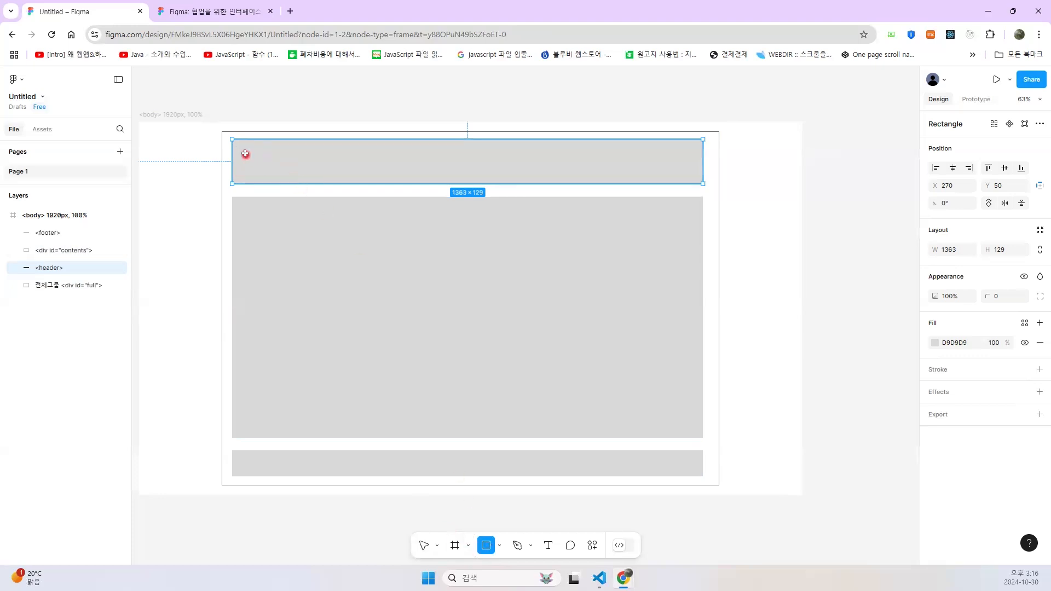
left_click_drag(240, 148, 288, 177)
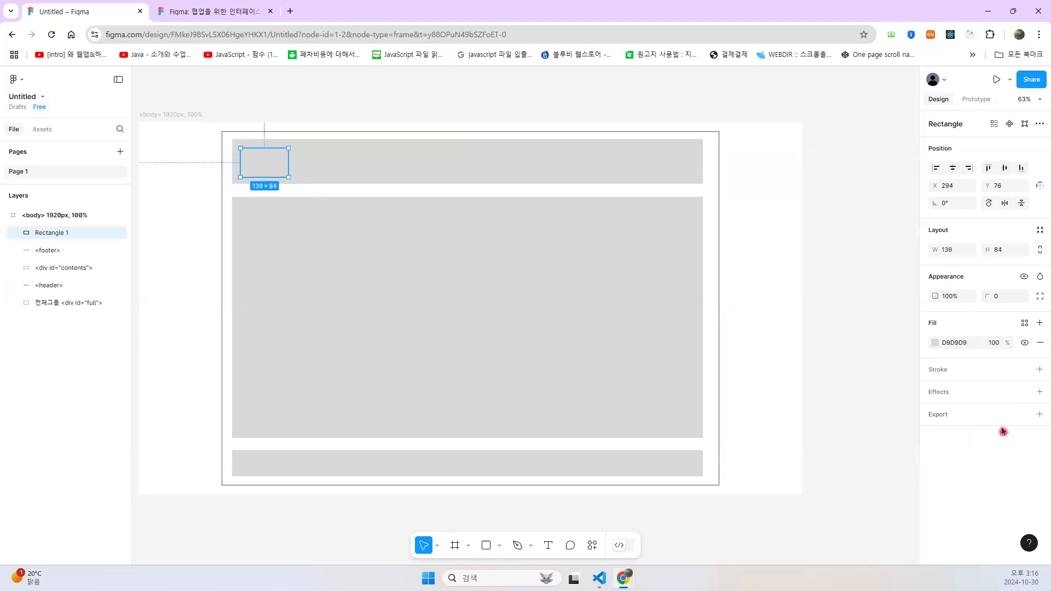
left_click(936, 344)
left_click(842, 290)
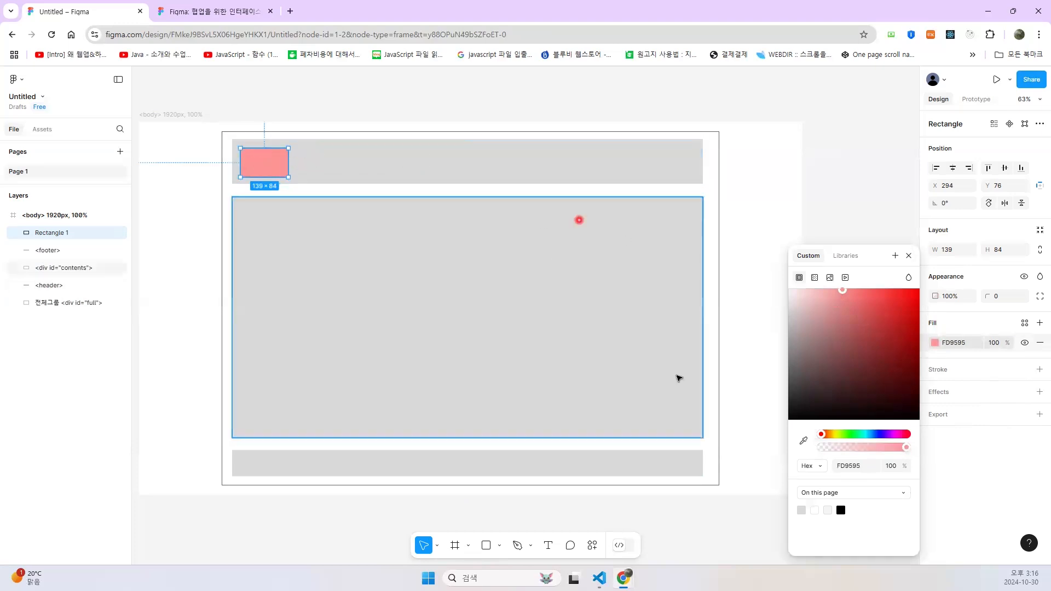
- Draw a rectangle about 1002 × 52 beside the pink box in the header and fill it with light pink FFA1A1
left_click(485, 545)
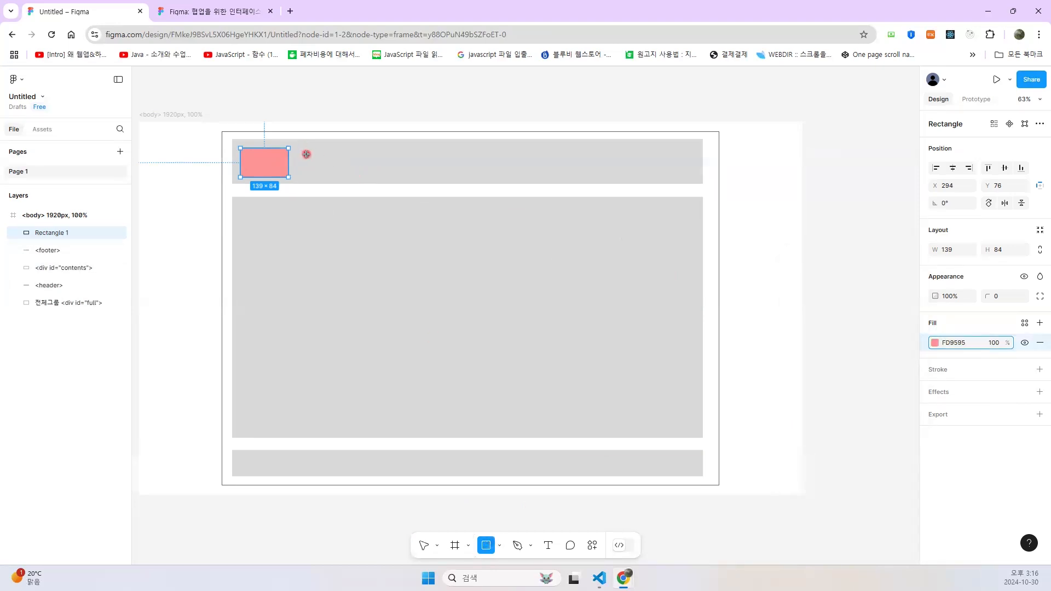
left_click_drag(306, 156, 653, 173)
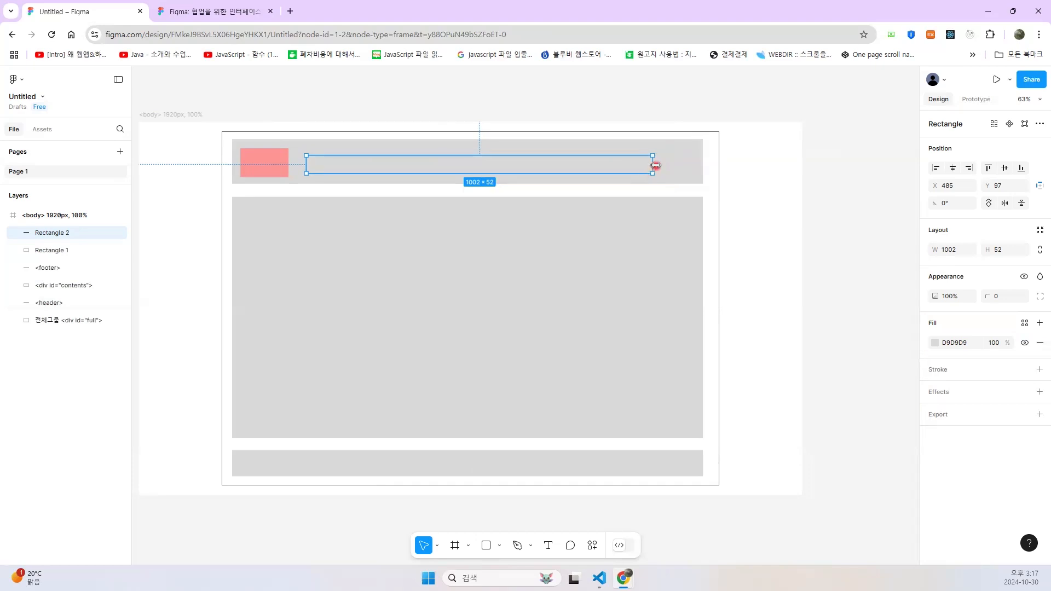
left_click(937, 342)
left_click_drag(850, 293, 836, 289)
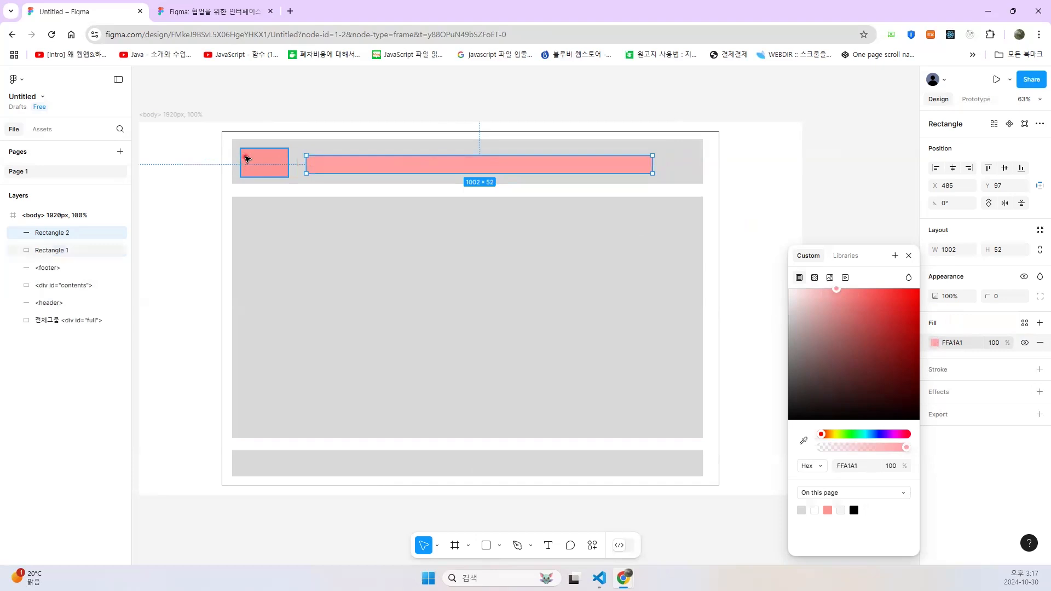
- Name the small pink box at the left end of the header <h1>
left_click(245, 159)
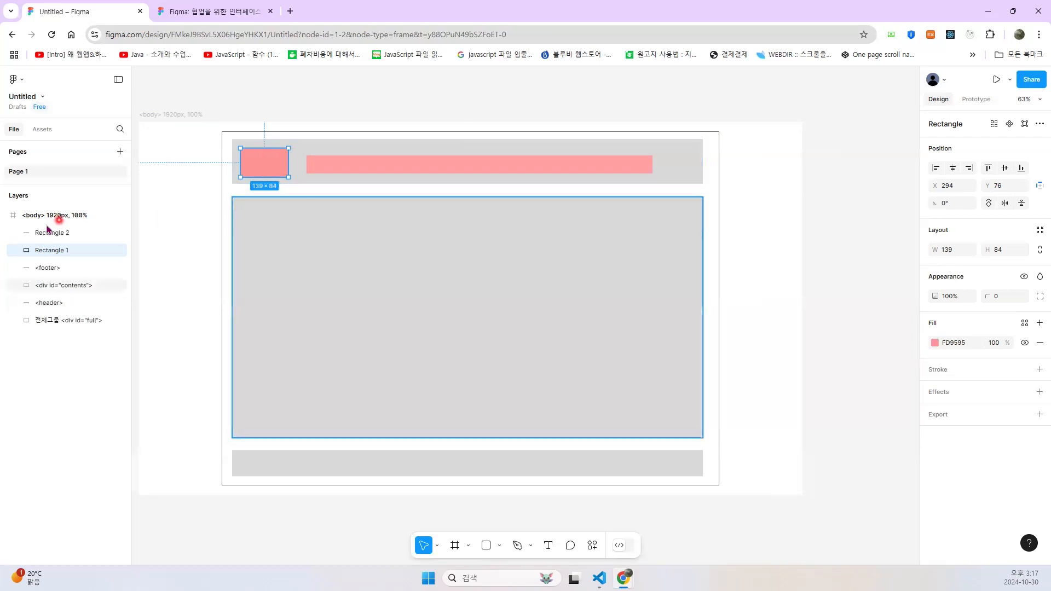
double_click(59, 251)
type("<h")
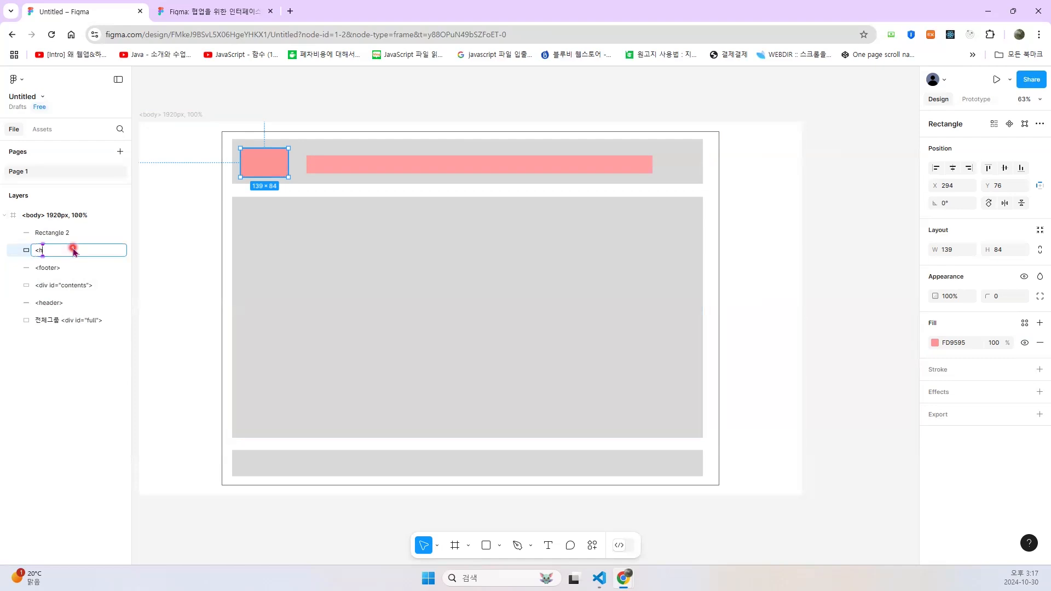
type("1>")
- Name the wide pink rectangle in the header 네비-<nav>
left_click(334, 169)
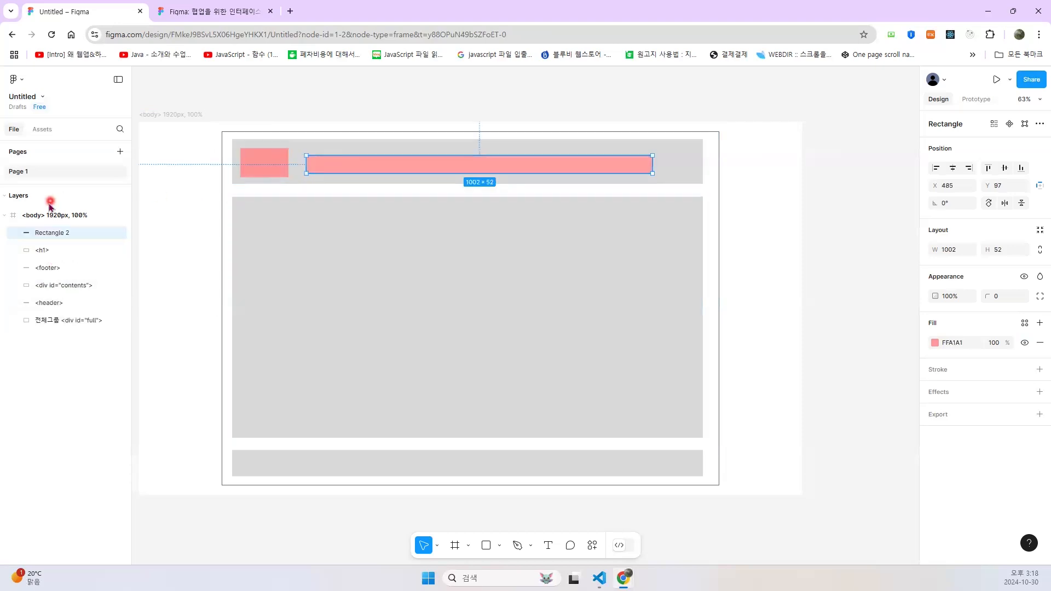
left_click(54, 232)
double_click(57, 235)
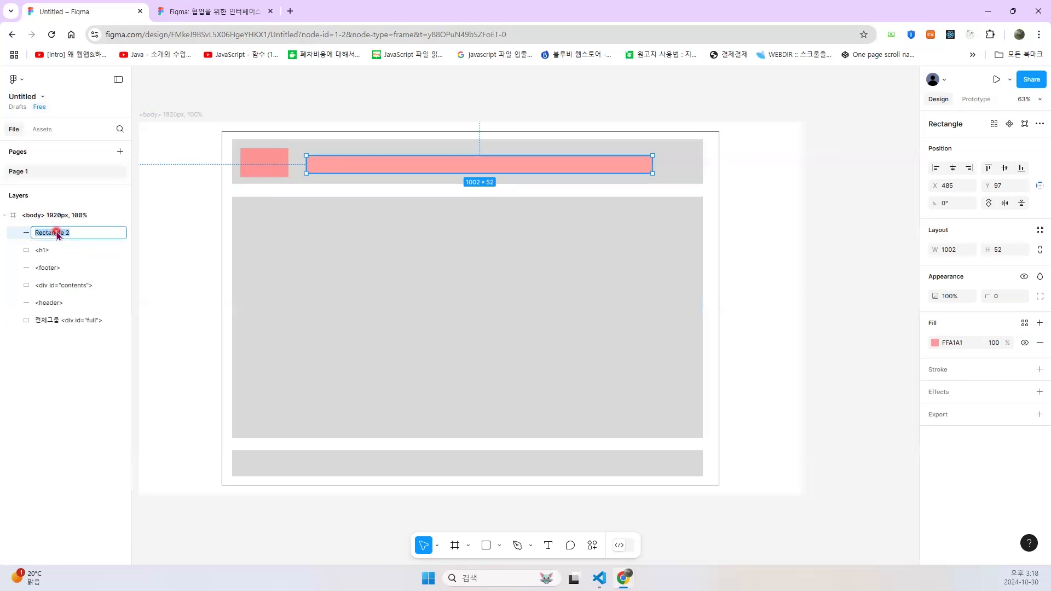
type("s")
key("BackSpace")
type("네비-<nav>")
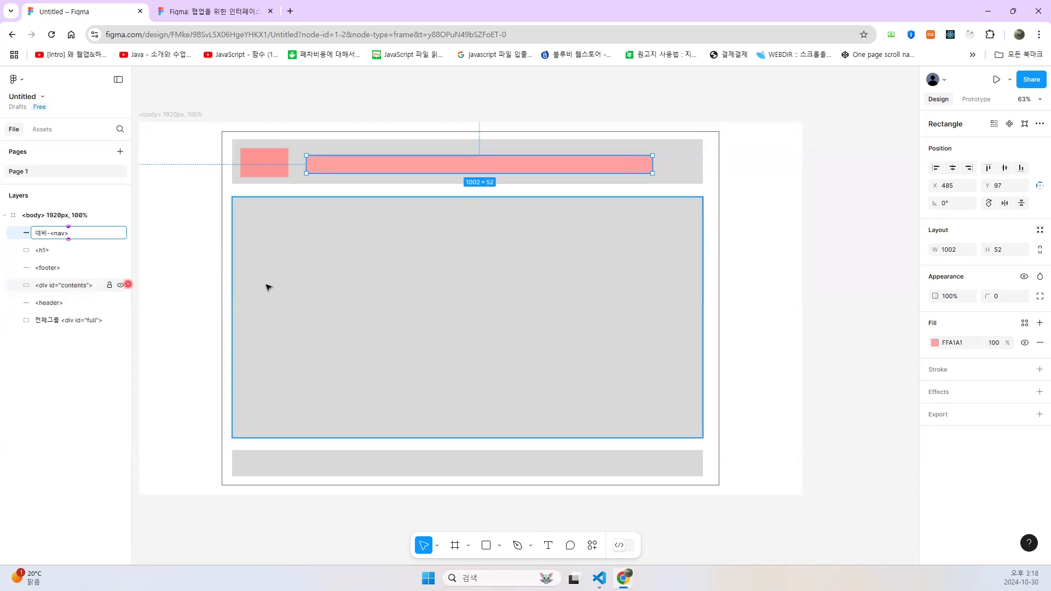
- Draw a rectangle about 1291 × 375 in the upper part of the contents rectangle and fill it with blue 5D8BEE
left_click(404, 251)
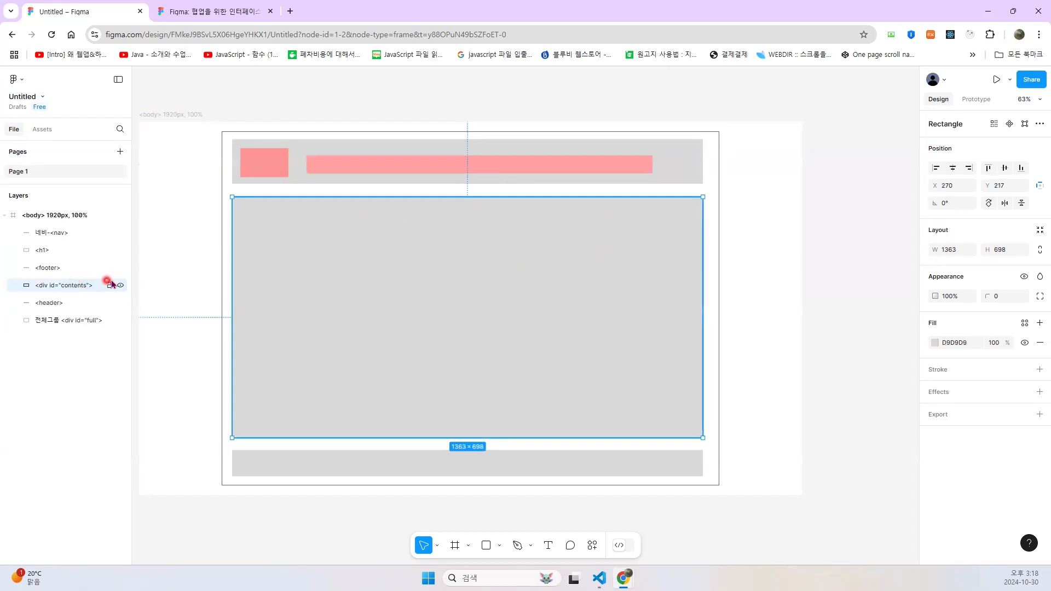
left_click(485, 544)
mouse_move(244, 207)
left_mouse_down()
mouse_move(585, 287)
mouse_move(624, 284)
mouse_move(678, 305)
mouse_move(689, 335)
left_mouse_up()
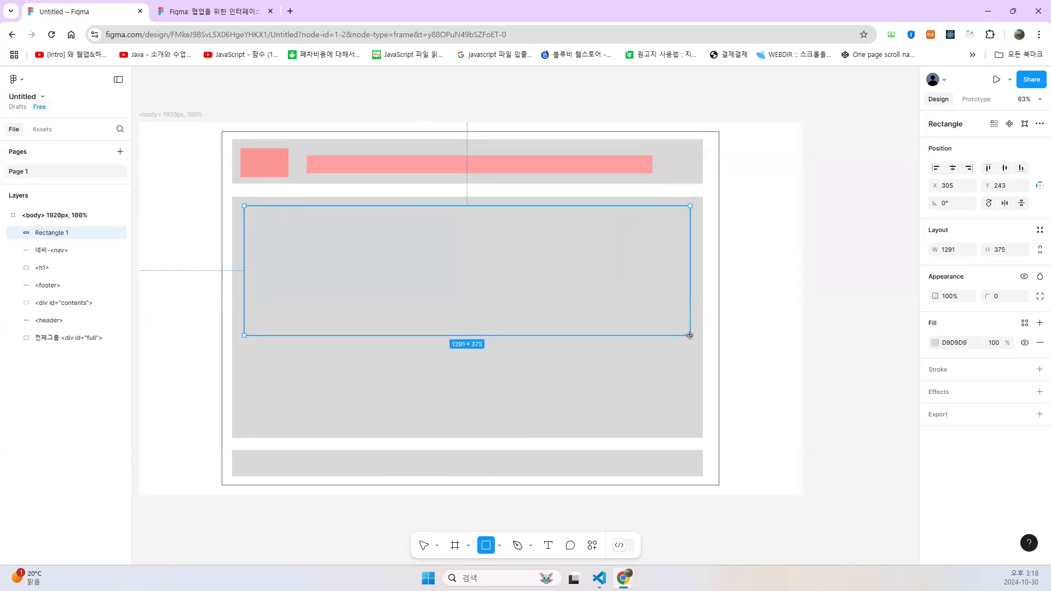
left_click(935, 342)
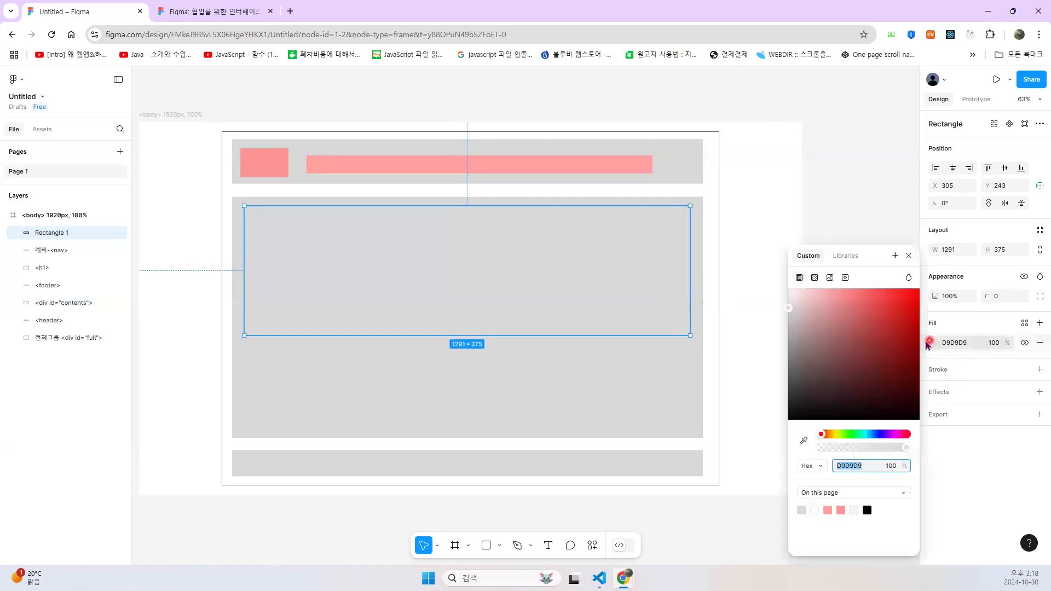
left_click(872, 434)
left_click_drag(875, 318, 871, 299)
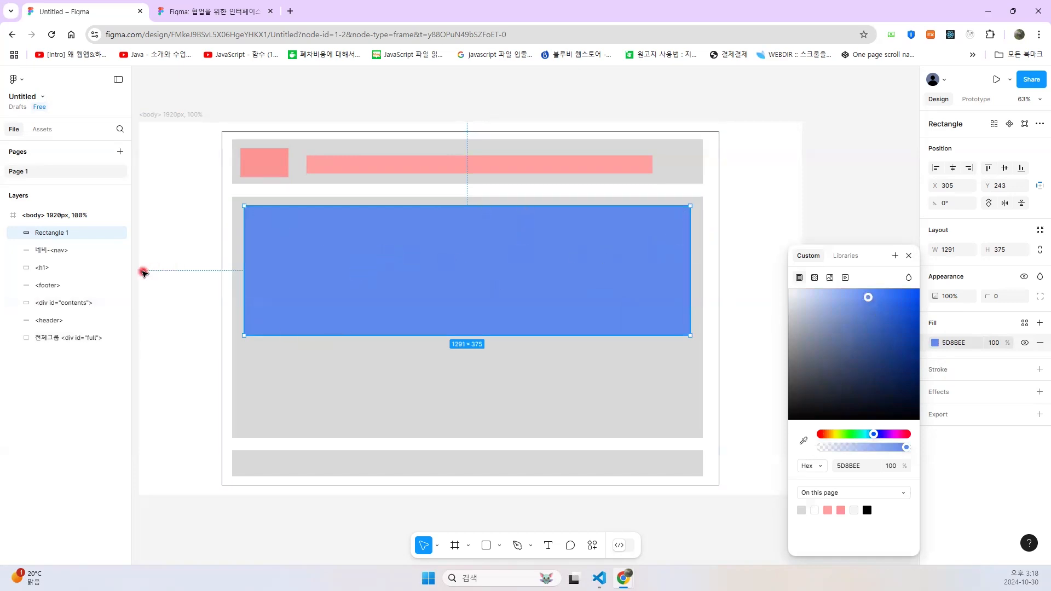
- Draw a rectangle about 297 × 198 below the left end of the blue rectangle and fill it with darker blue 4074C2
left_click(490, 548)
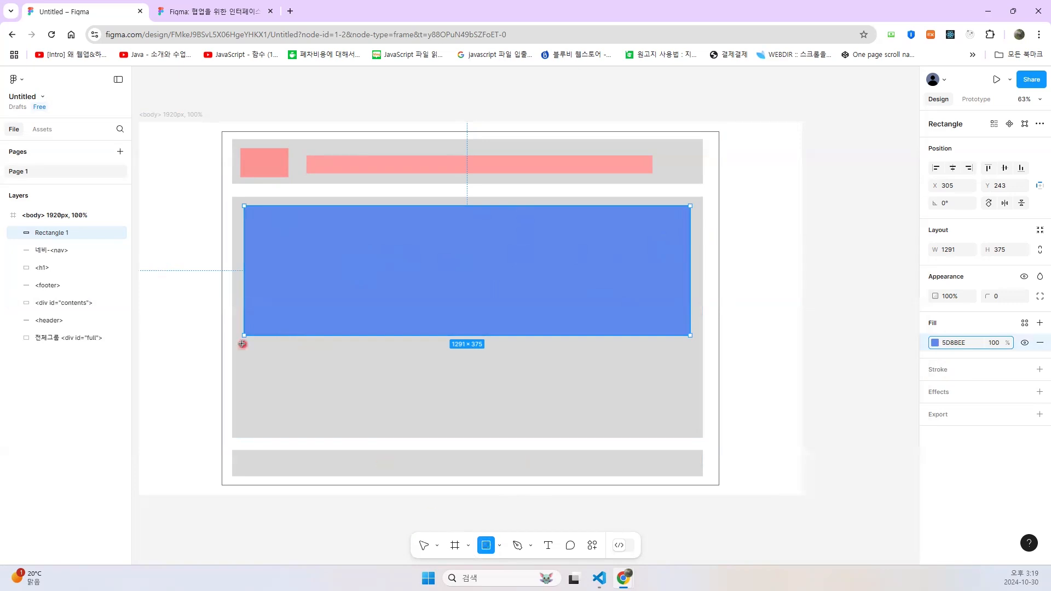
left_click_drag(248, 357, 351, 426)
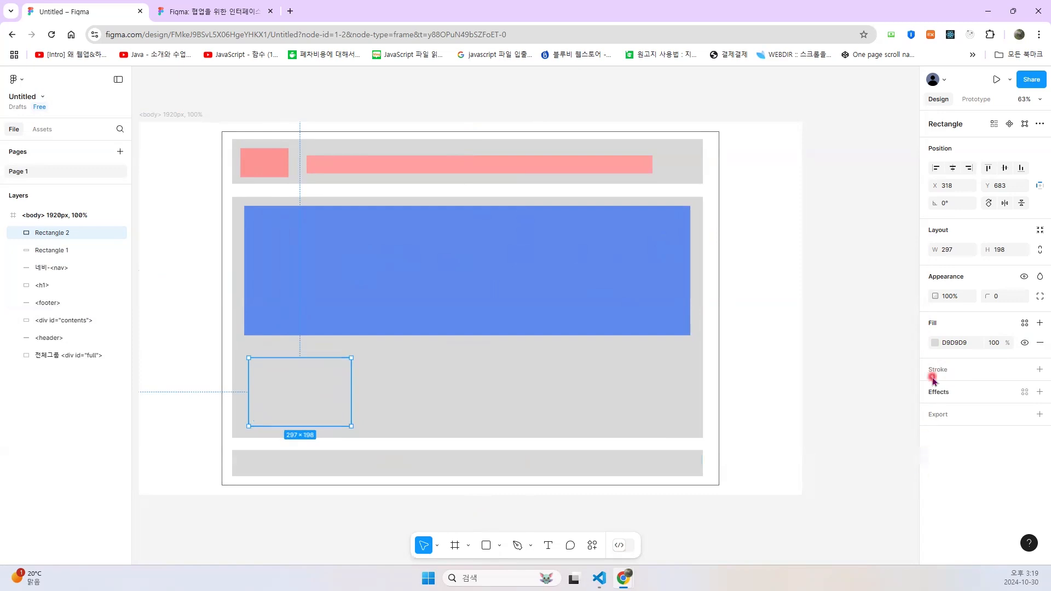
left_click(937, 342)
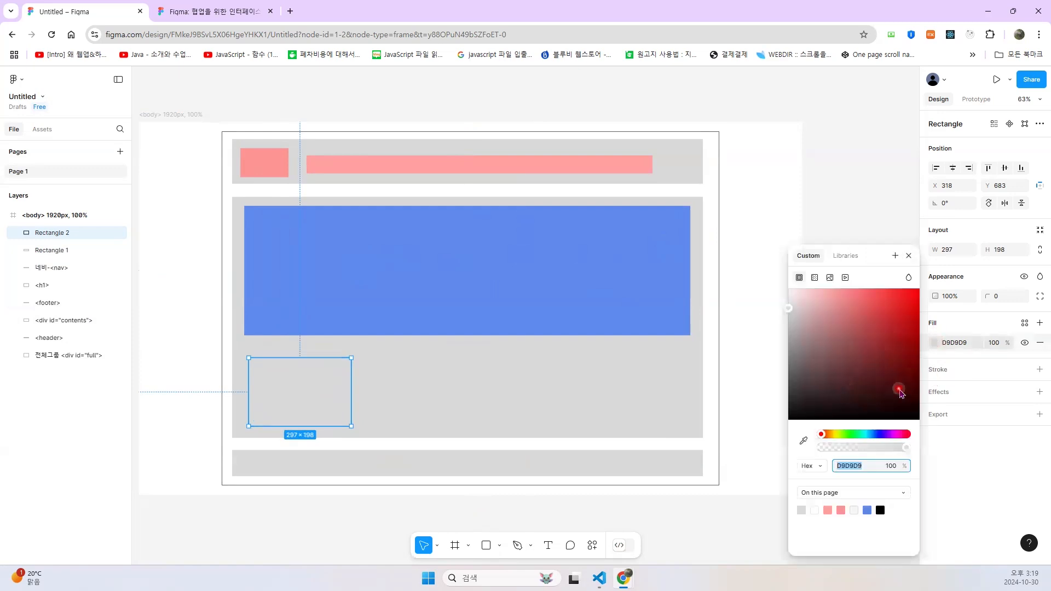
left_click(871, 435)
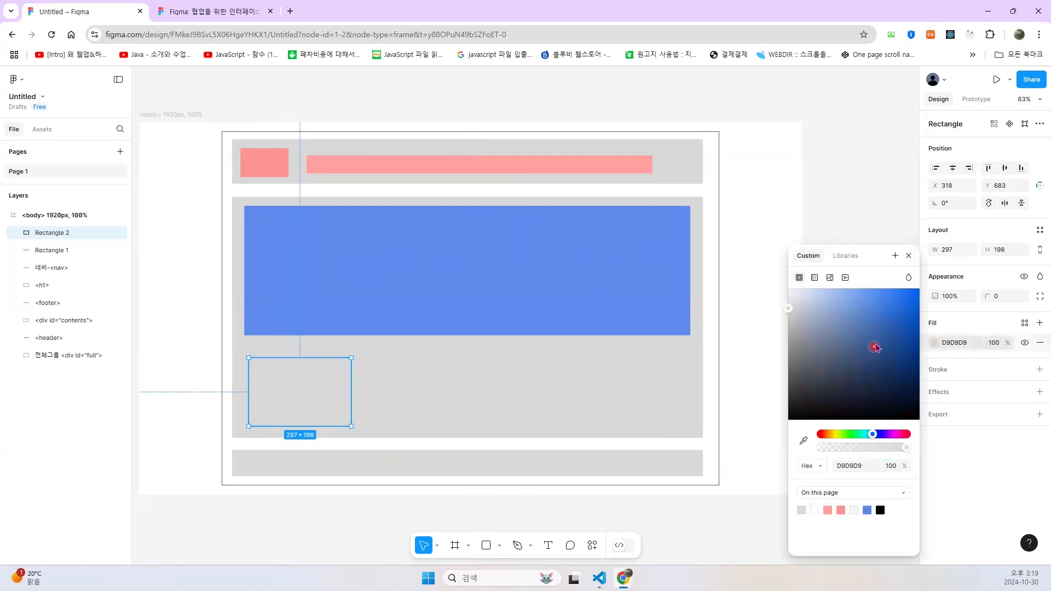
left_click(876, 319)
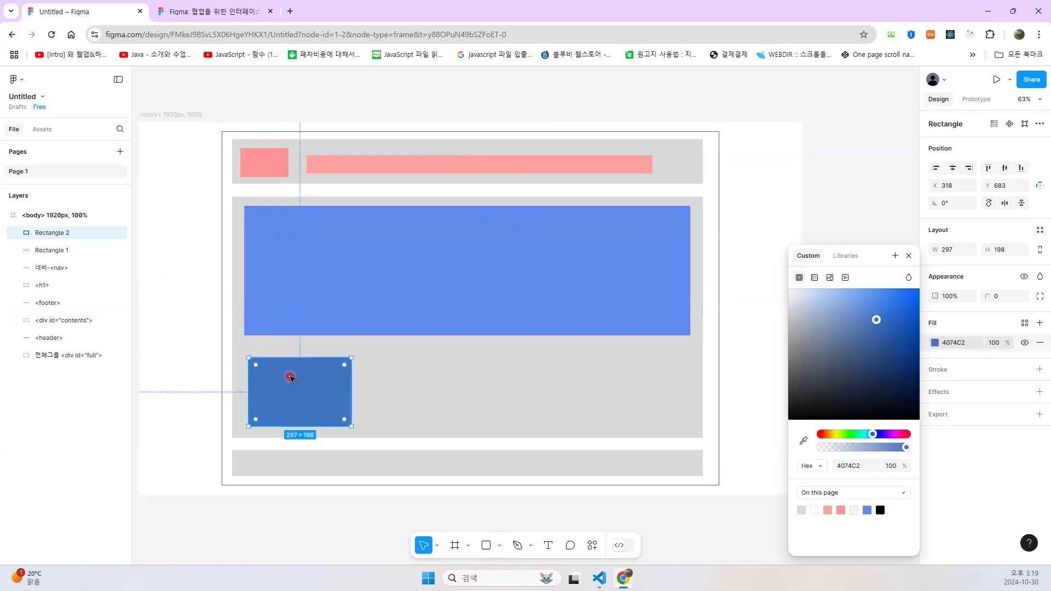
- Duplicate the dark blue box twice so that three boxes form a row below the large blue rectangle
left_click_drag(285, 381, 623, 390)
left_click(317, 395)
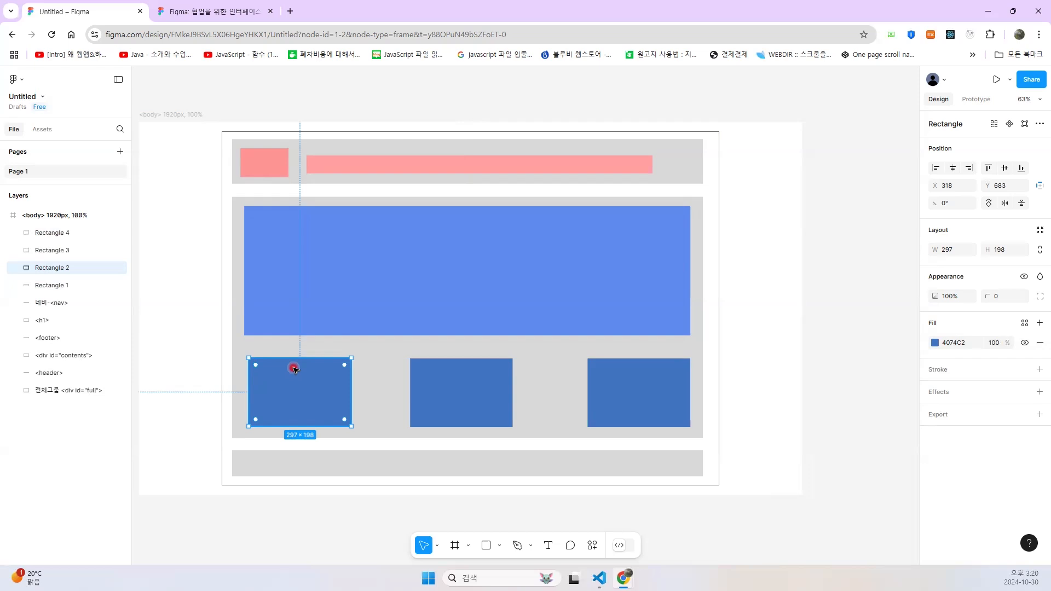
left_click(464, 383)
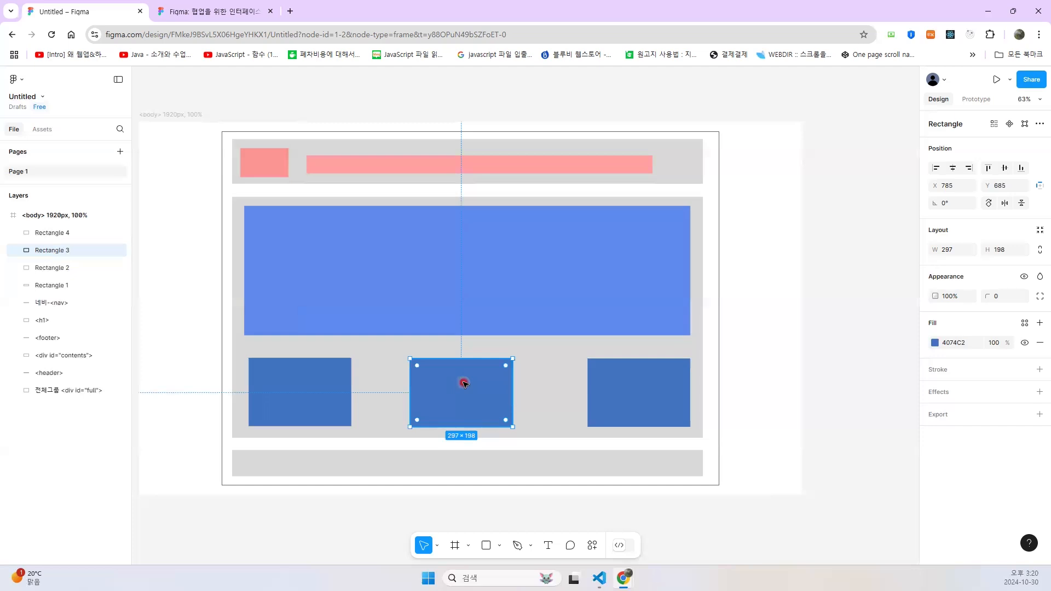
left_click(659, 398)
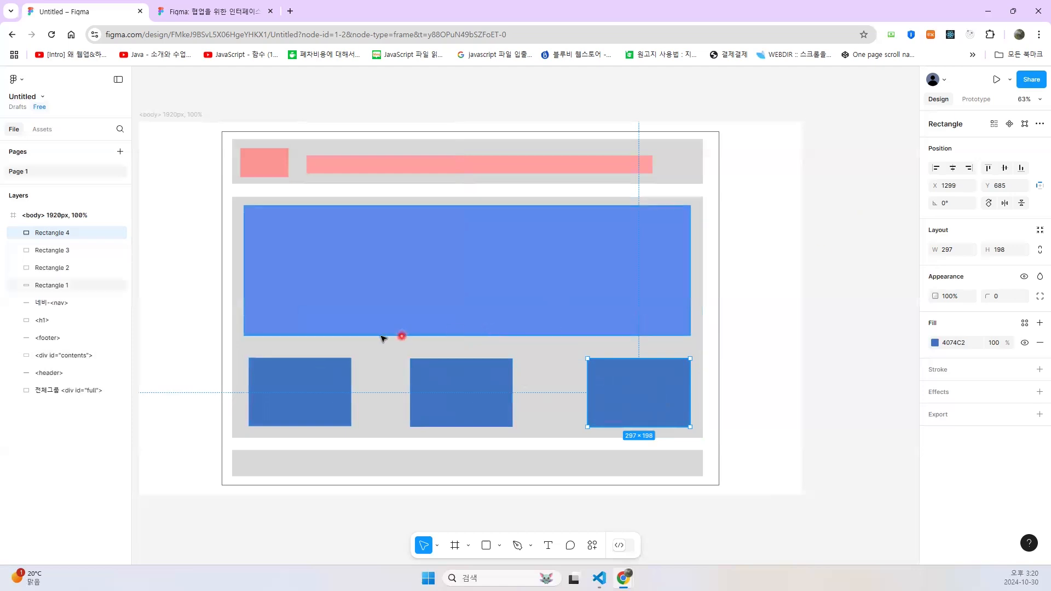
- Align the outer dark blue boxes with the side edges of the large blue rectangle and level them with the middle box
left_click(306, 382)
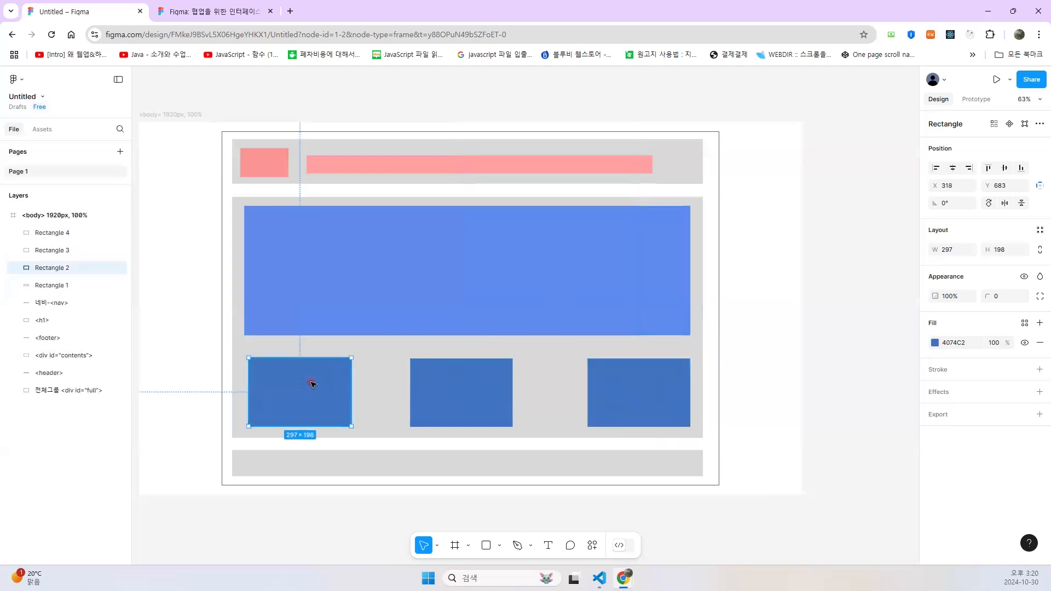
left_click_drag(309, 383, 306, 385)
left_click(659, 390)
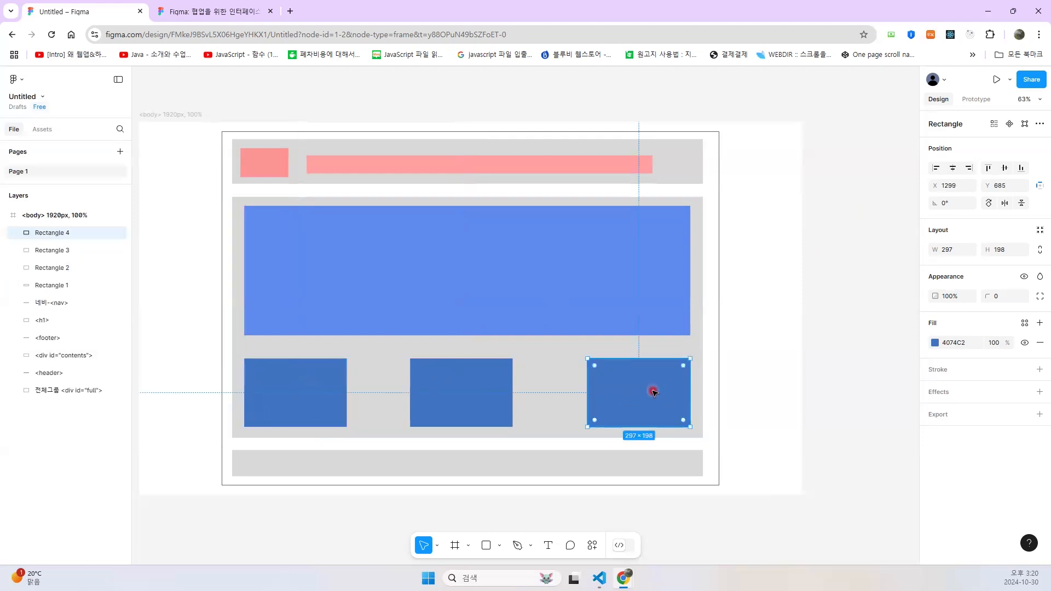
left_click_drag(627, 394, 636, 394)
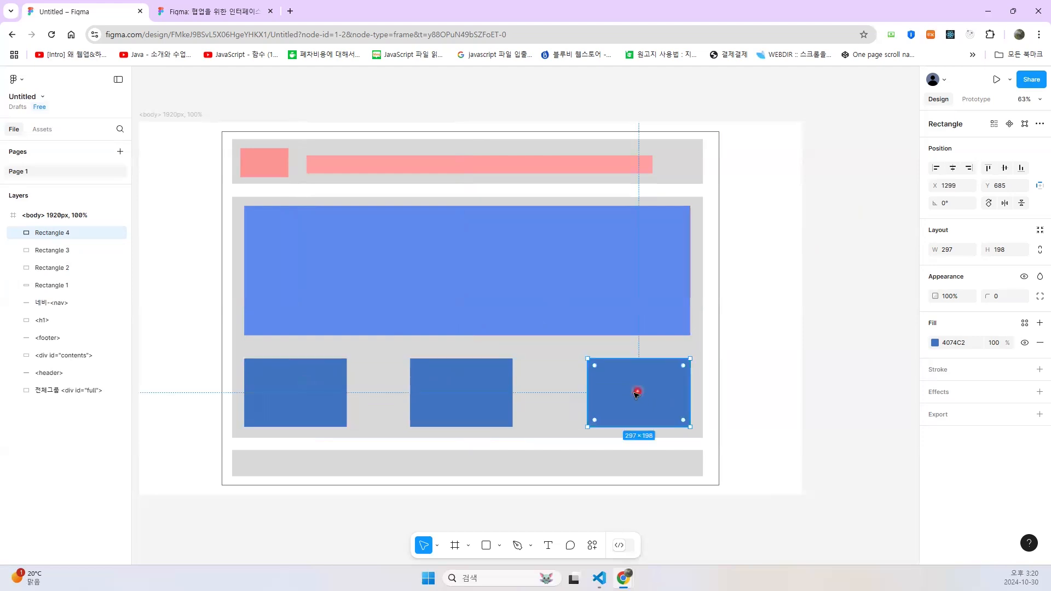
- Tidy up the three dark blue boxes so they are evenly spaced in their row
left_click(320, 390)
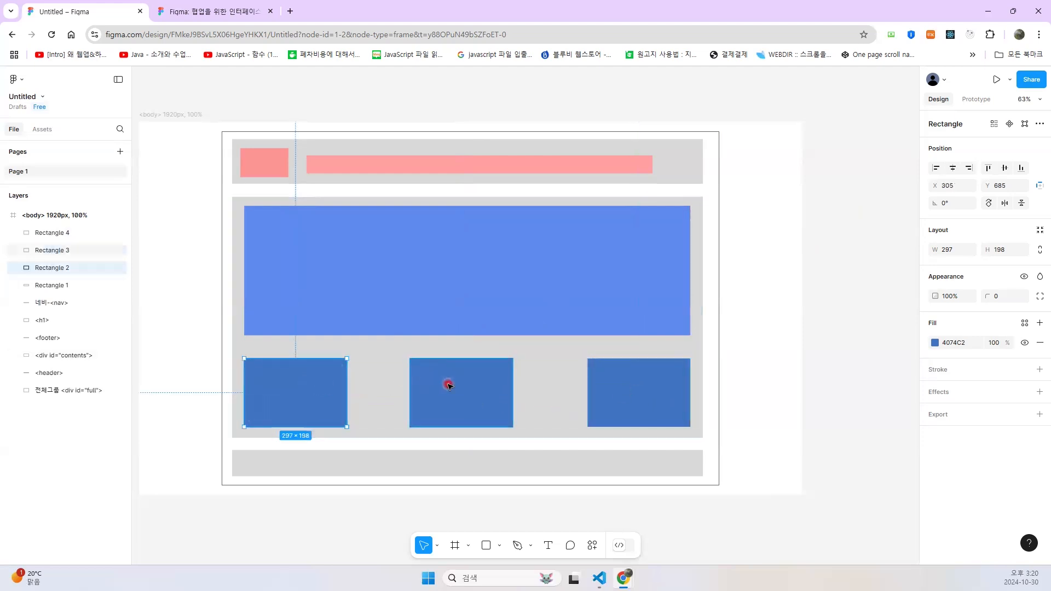
left_click(448, 383, "shift")
left_click(596, 380, "shift")
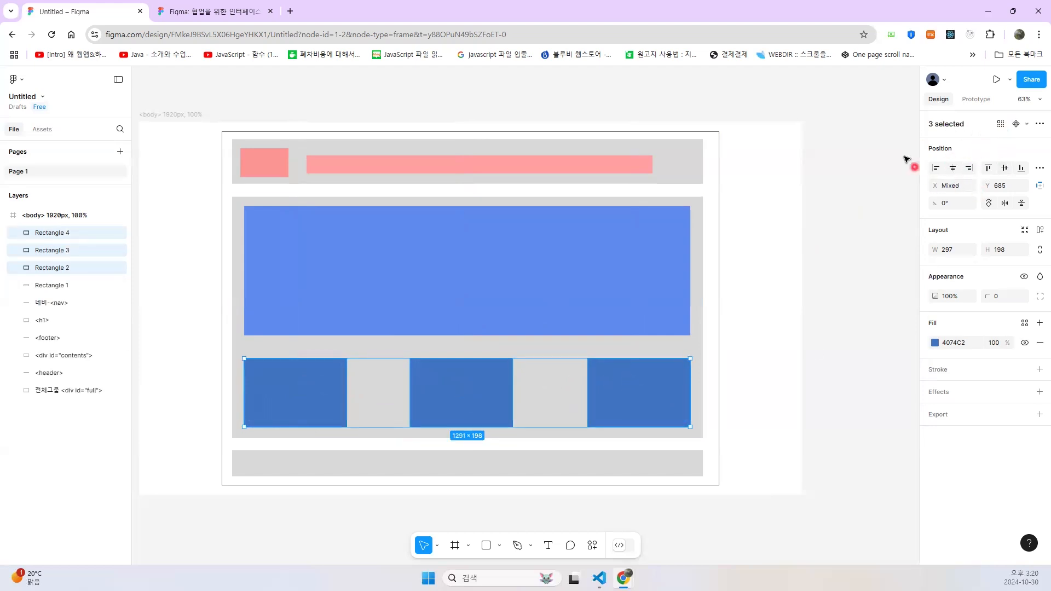
left_click(1038, 169)
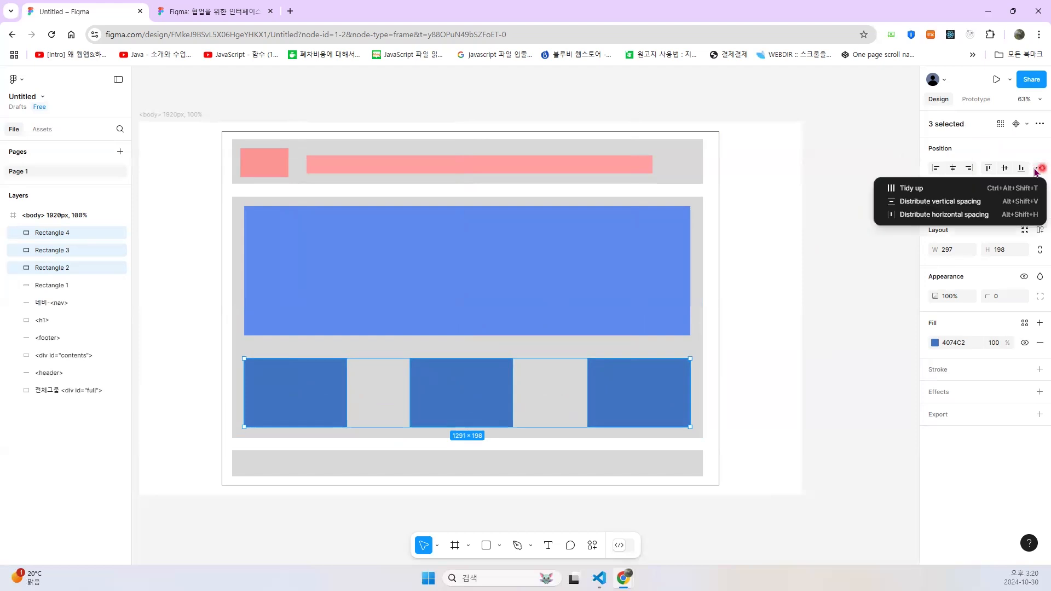
left_click(918, 189)
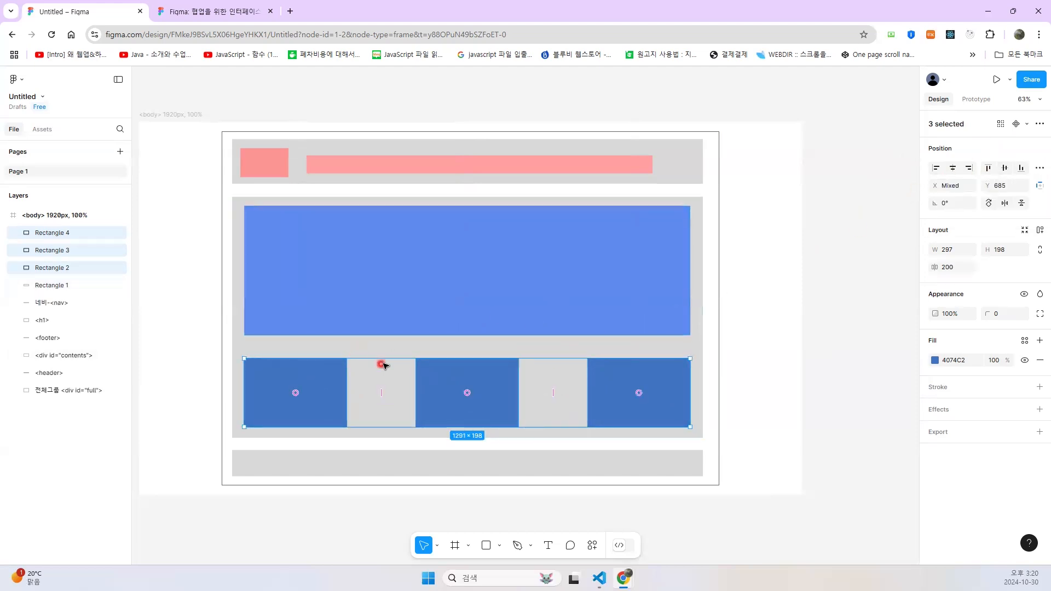
left_click(823, 376)
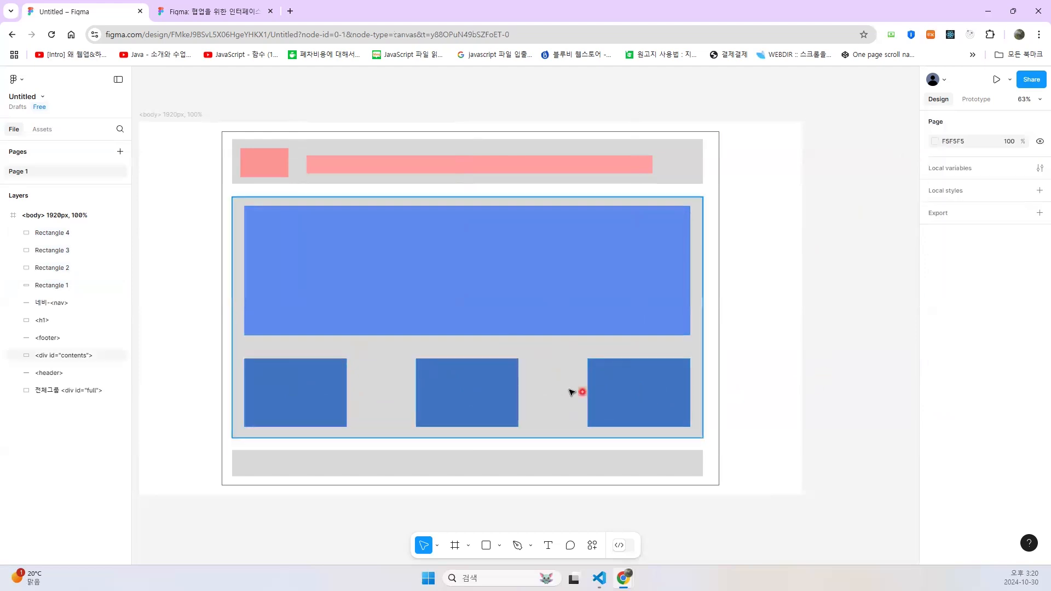
- Rename the large blue rectangle's layer to <div id="slider">
left_click(489, 385)
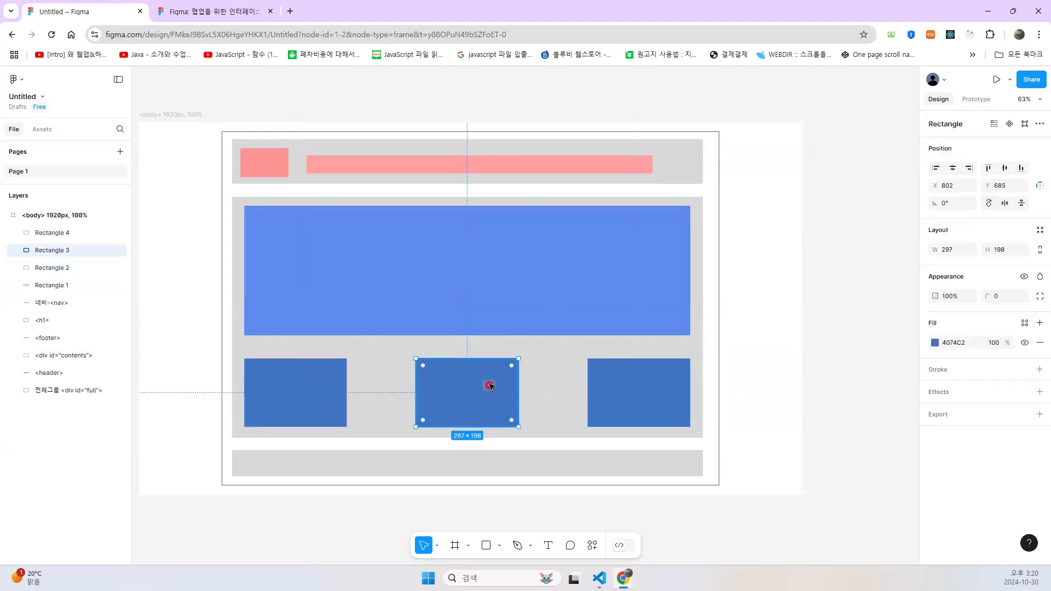
left_click(295, 372)
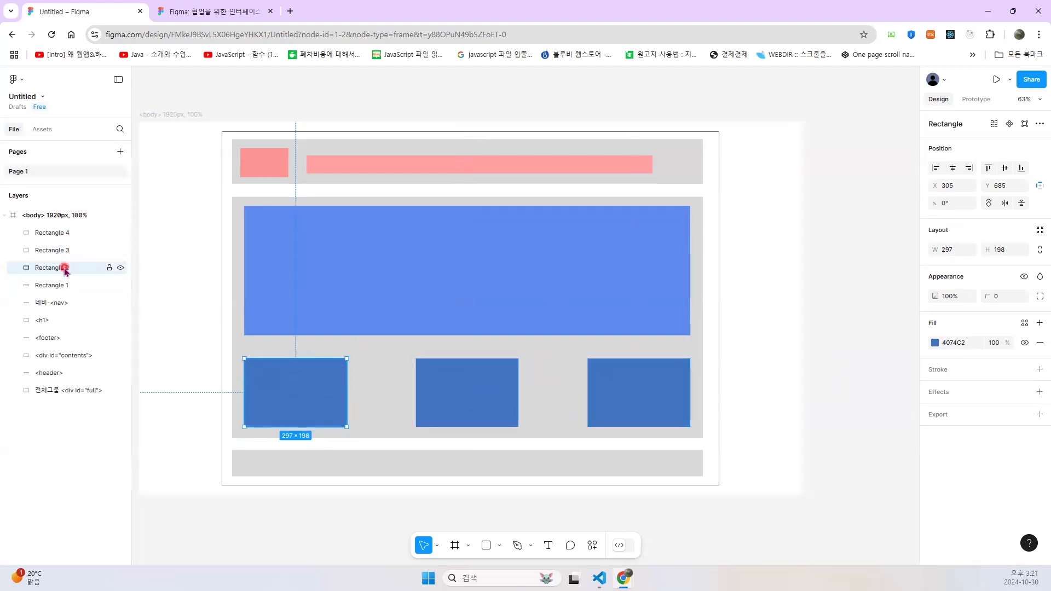
left_click(369, 271)
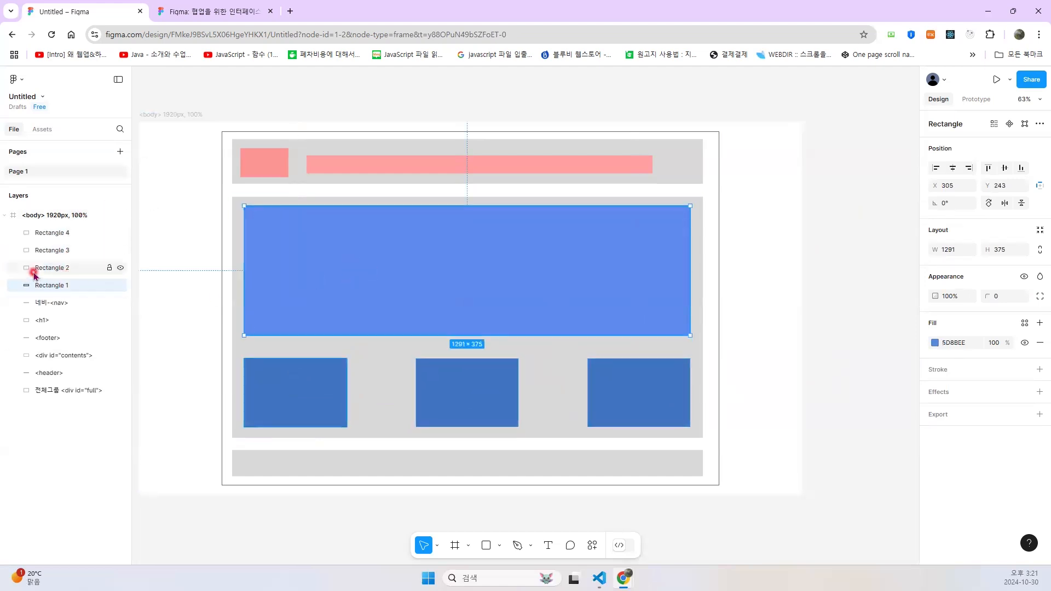
double_click(51, 285)
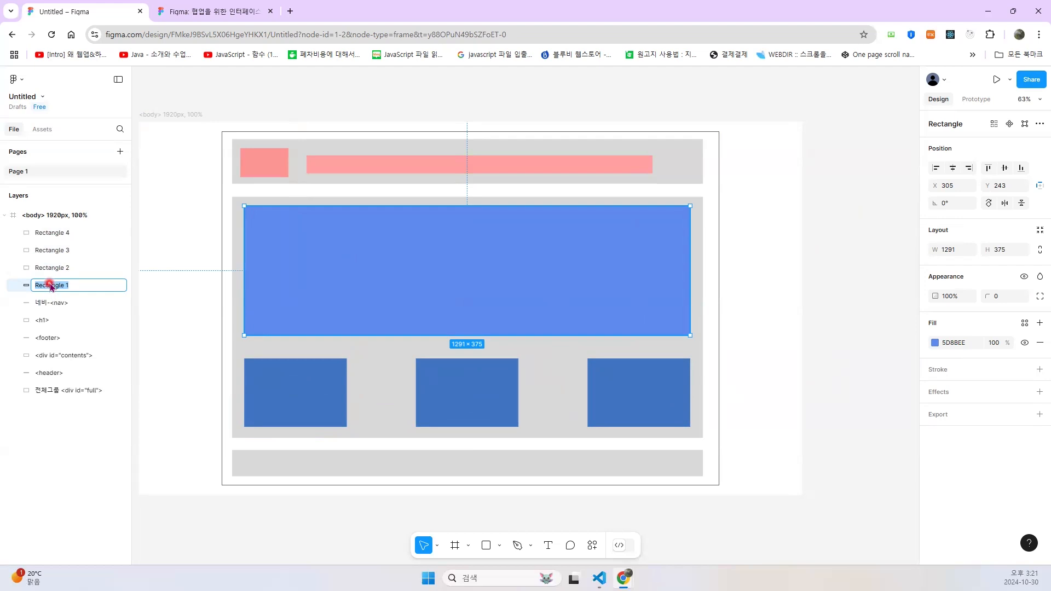
type("<div id=\"slider\">")
- Rename the layer of the first dark blue box in the row to <div id="notic">
left_click(296, 390)
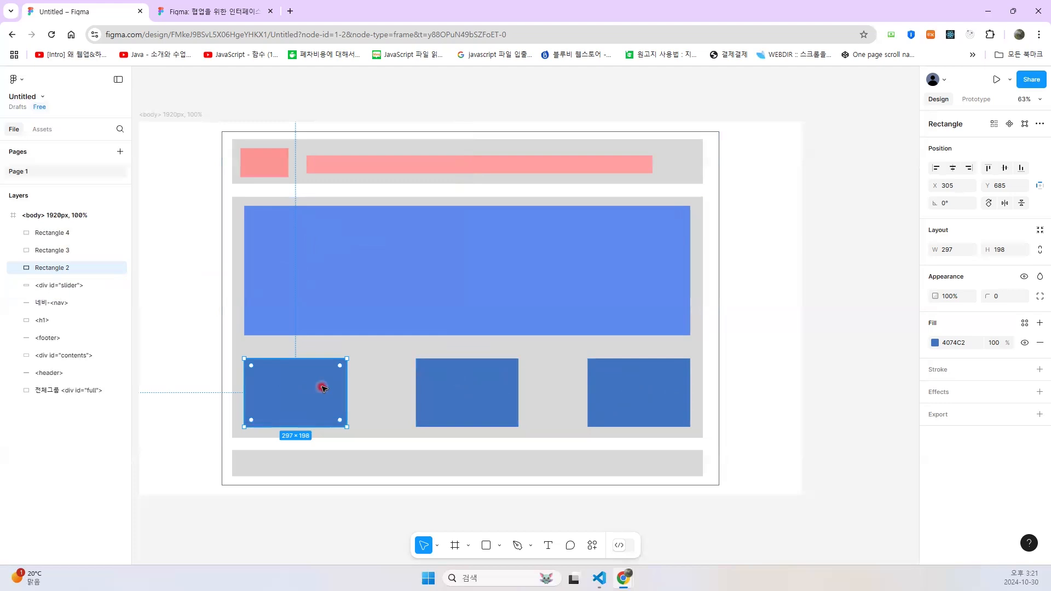
double_click(49, 272)
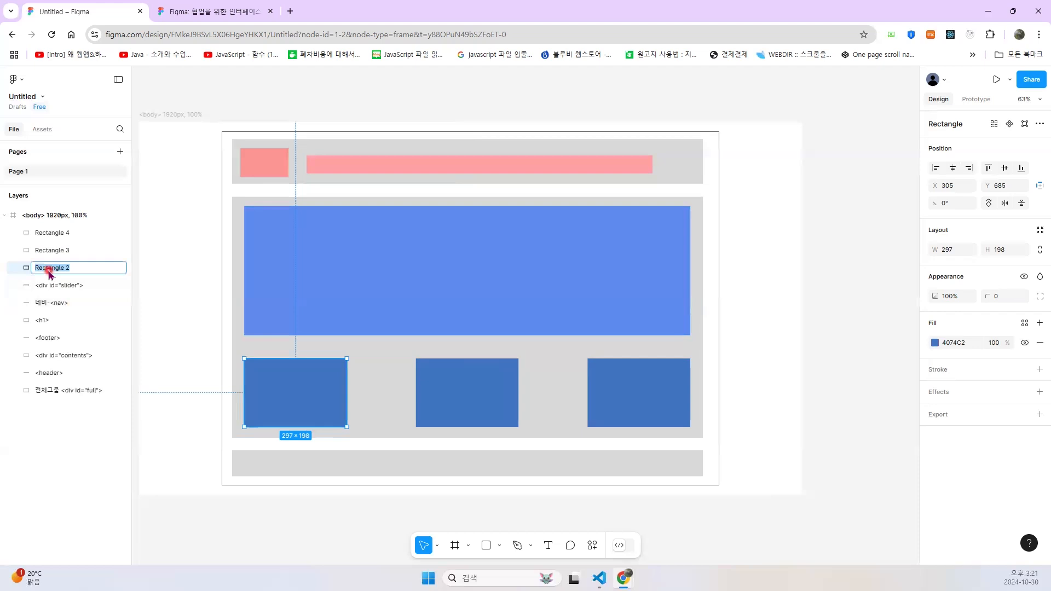
type("<div")
type(" id")
type("=\"ad")
type("tic\">")
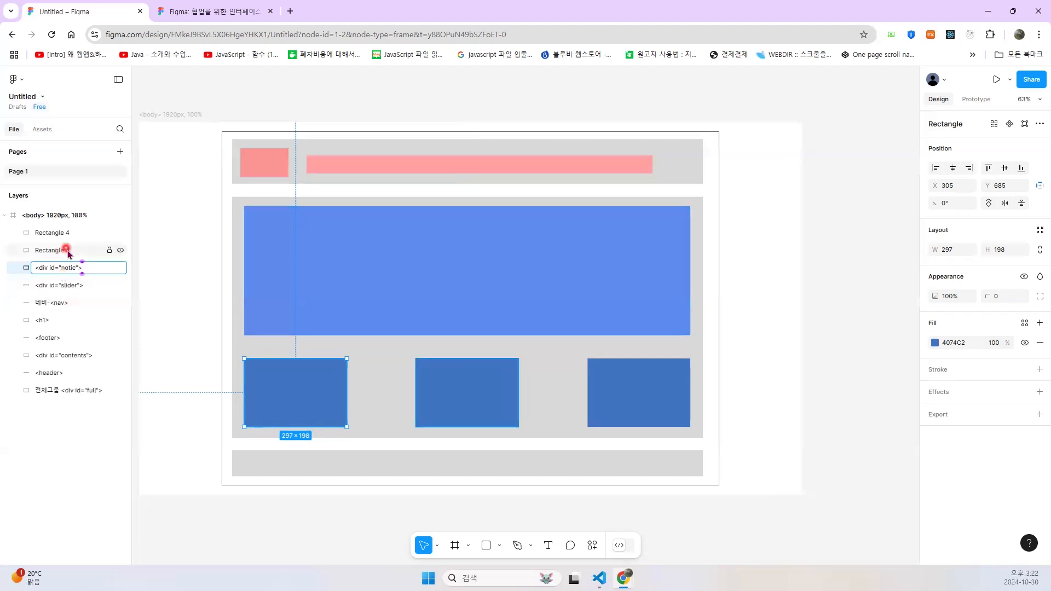
- Rename the middle dark blue box's layer to <div id="thum">
left_click(425, 392)
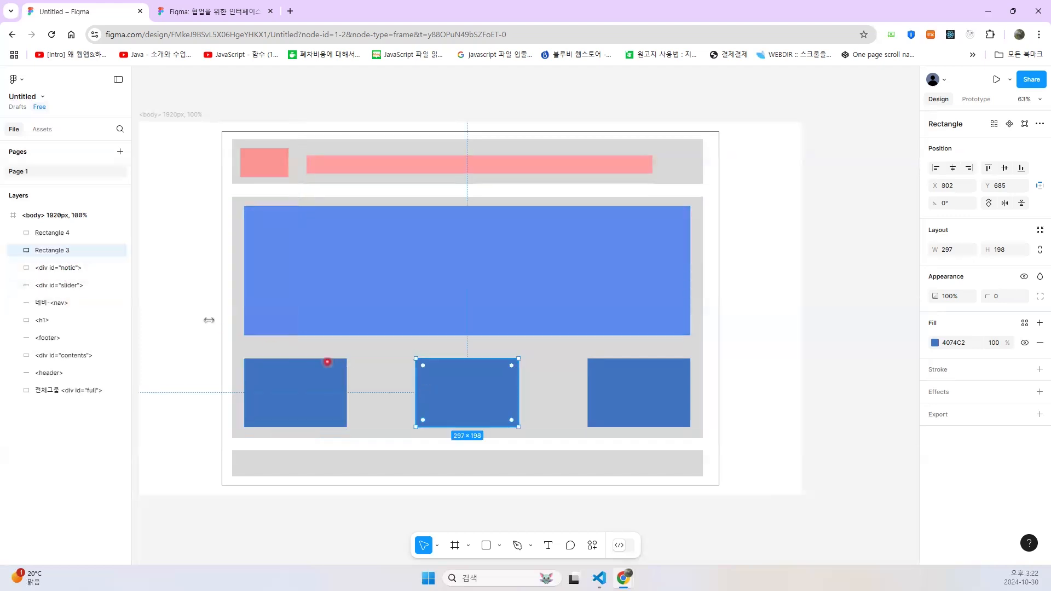
double_click(44, 251)
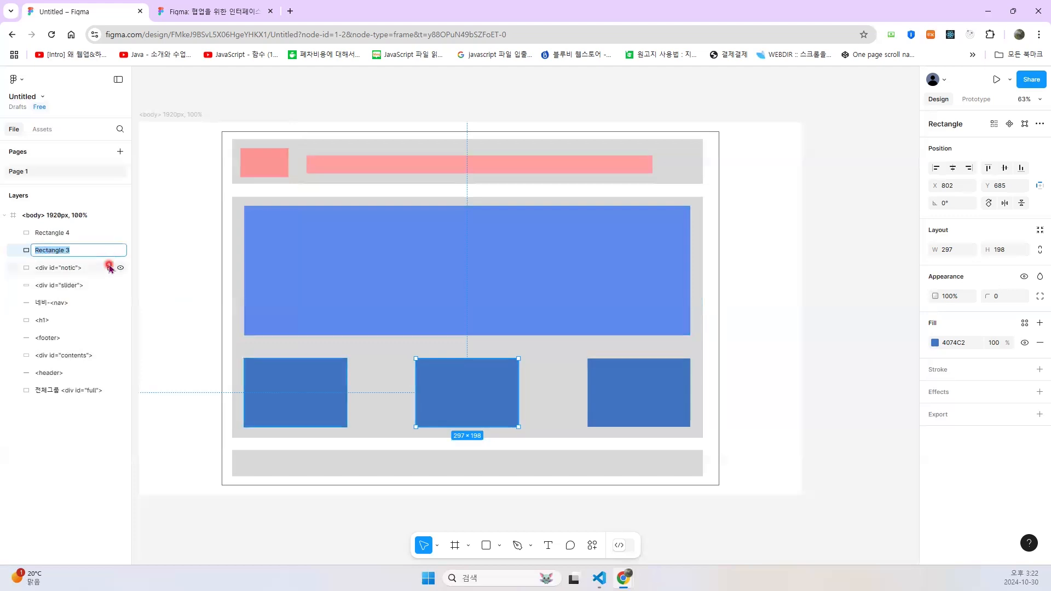
type("<div id=\"thum\">")
- Rename the layer of the last dark blue box in the row to <div id="banner">
left_click(620, 376)
left_click(45, 234)
double_click(45, 233)
type("<div i")
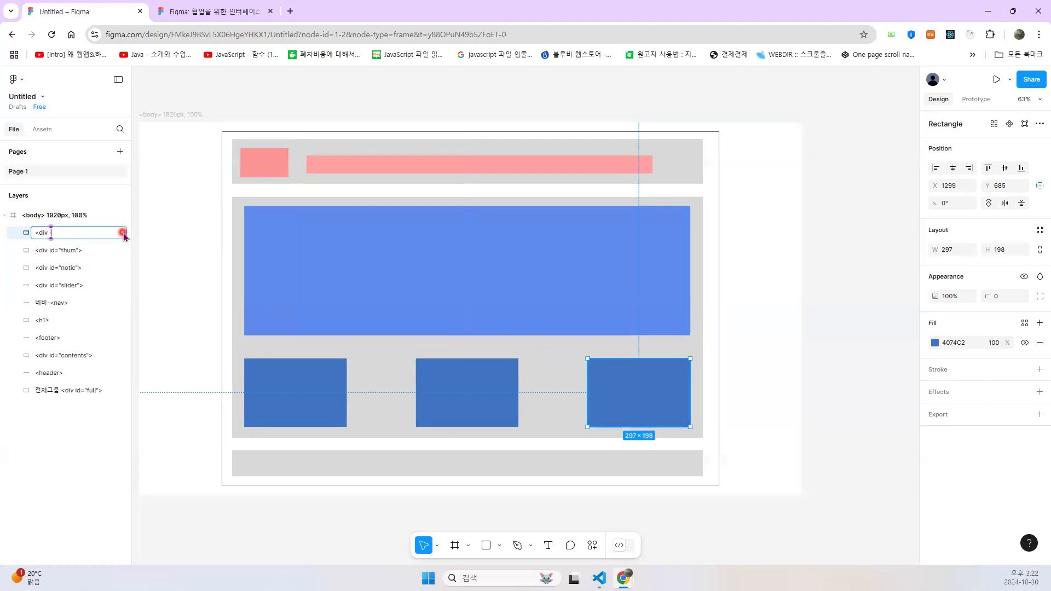
type("d=\"banner\">")
key("Return")
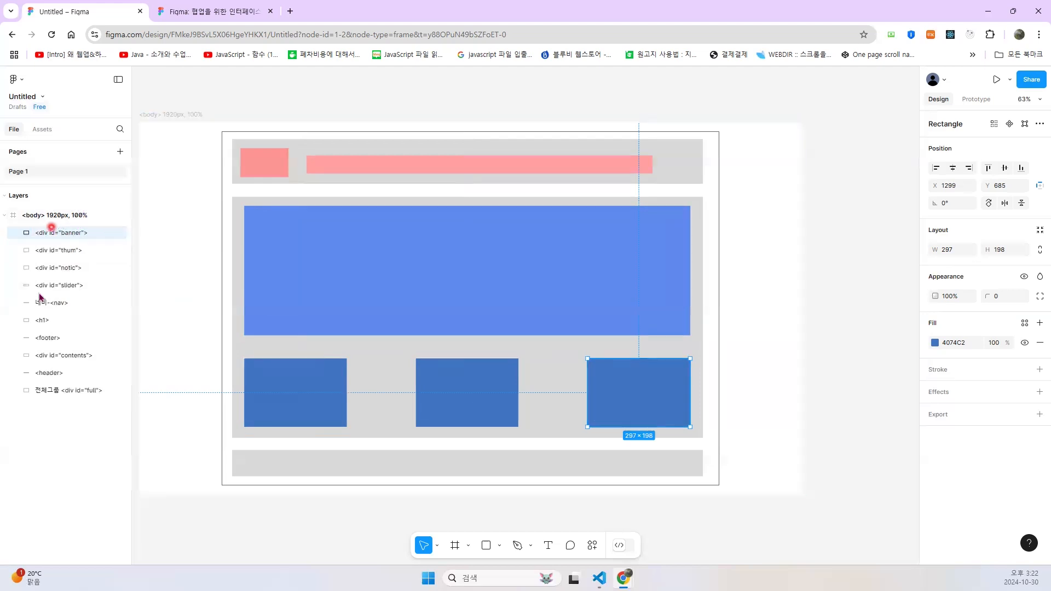